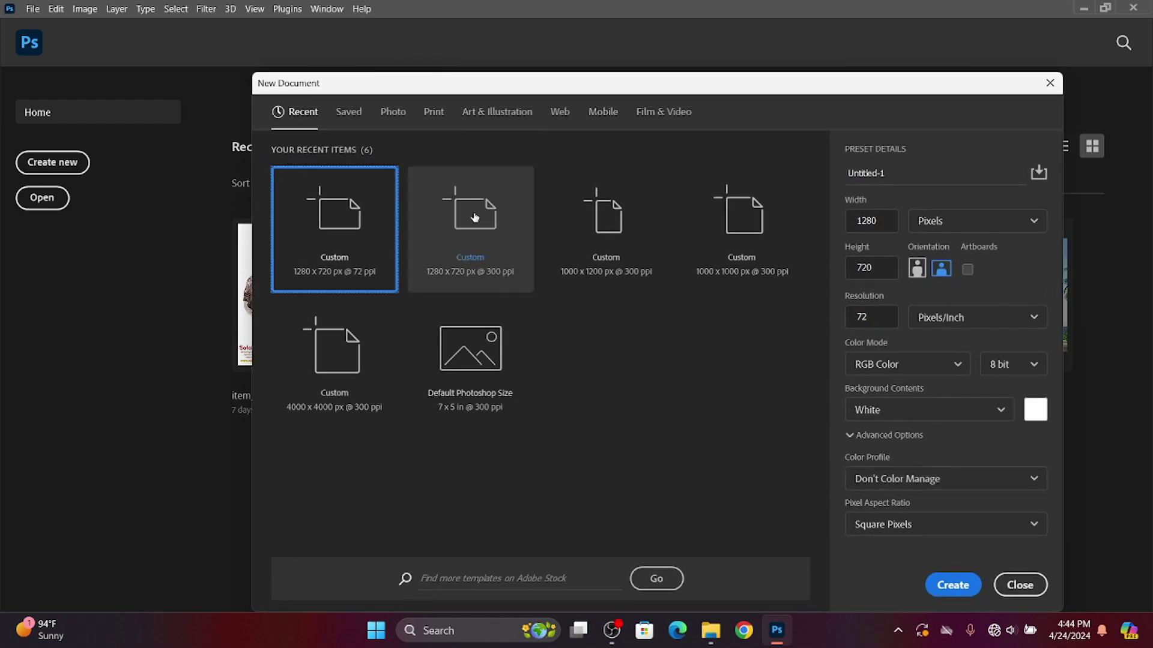
Create a 720 × 720 px square document with a #000000 black background
left_click(865, 222)
double_click(885, 215)
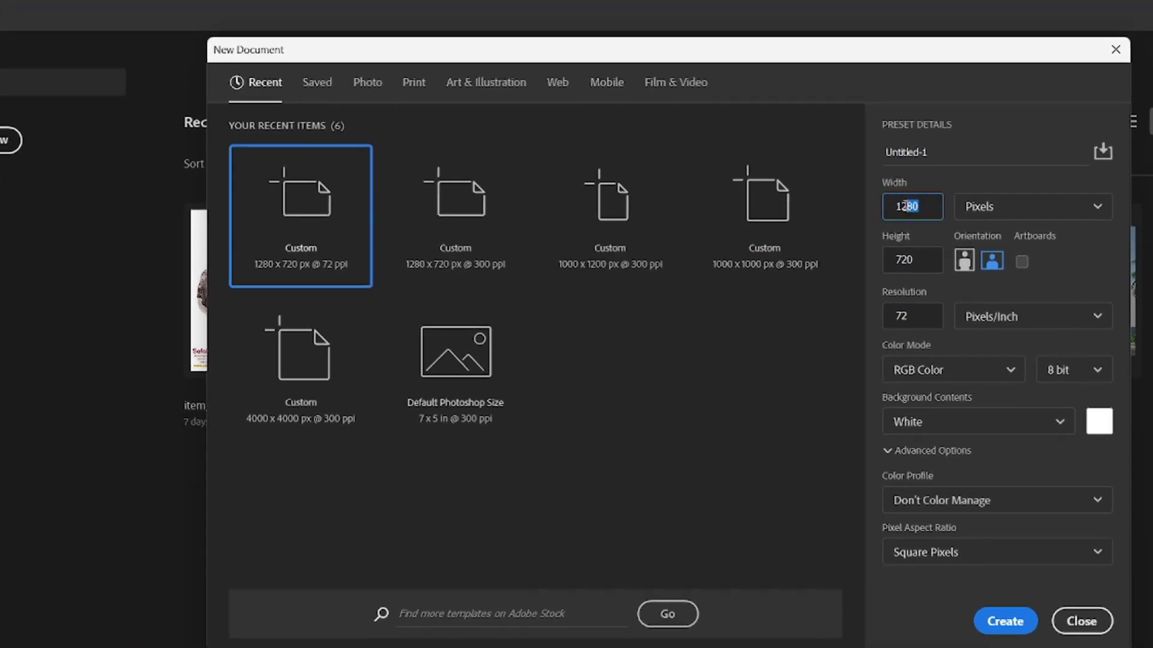
type("720")
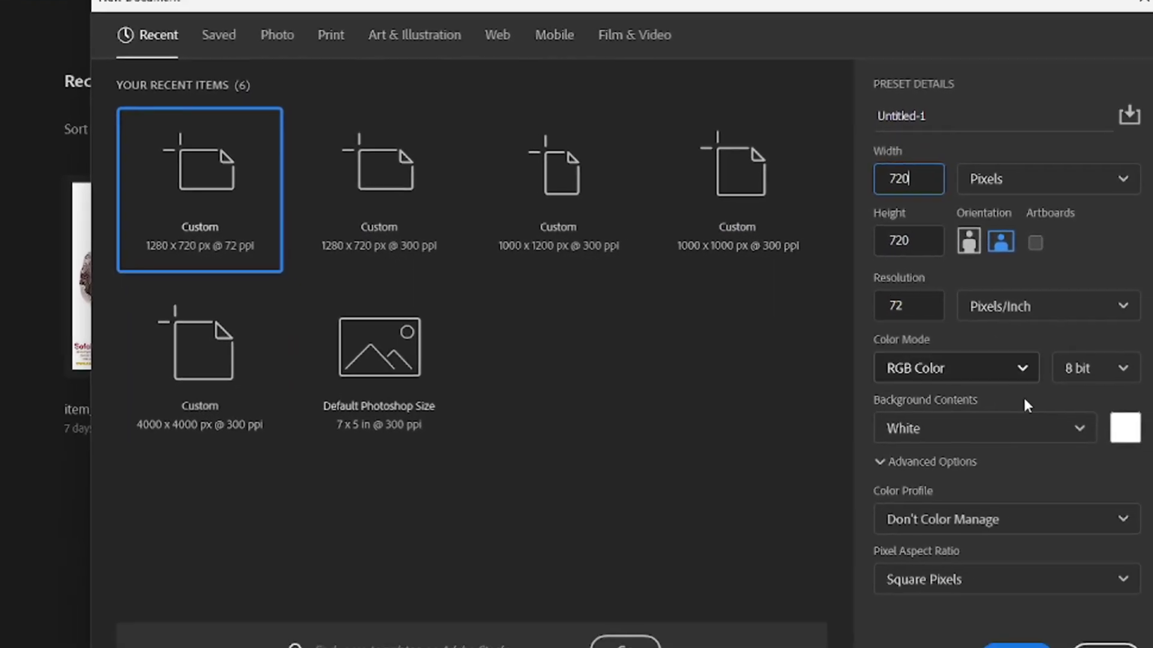
left_click(999, 407)
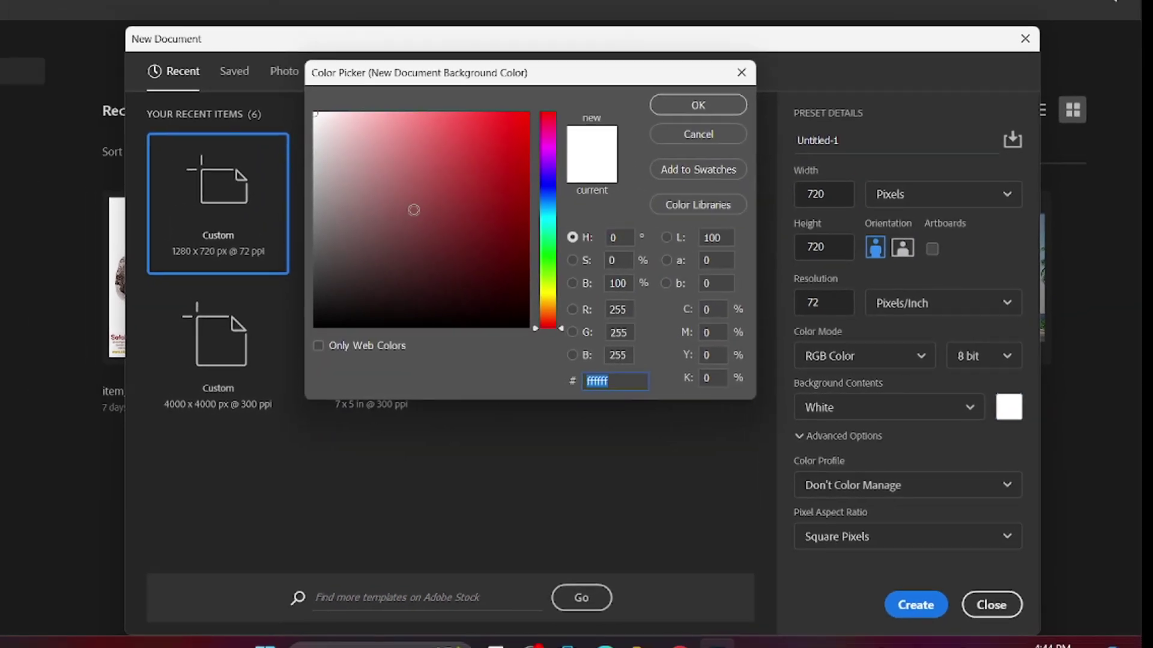
type("000000")
left_click(765, 144)
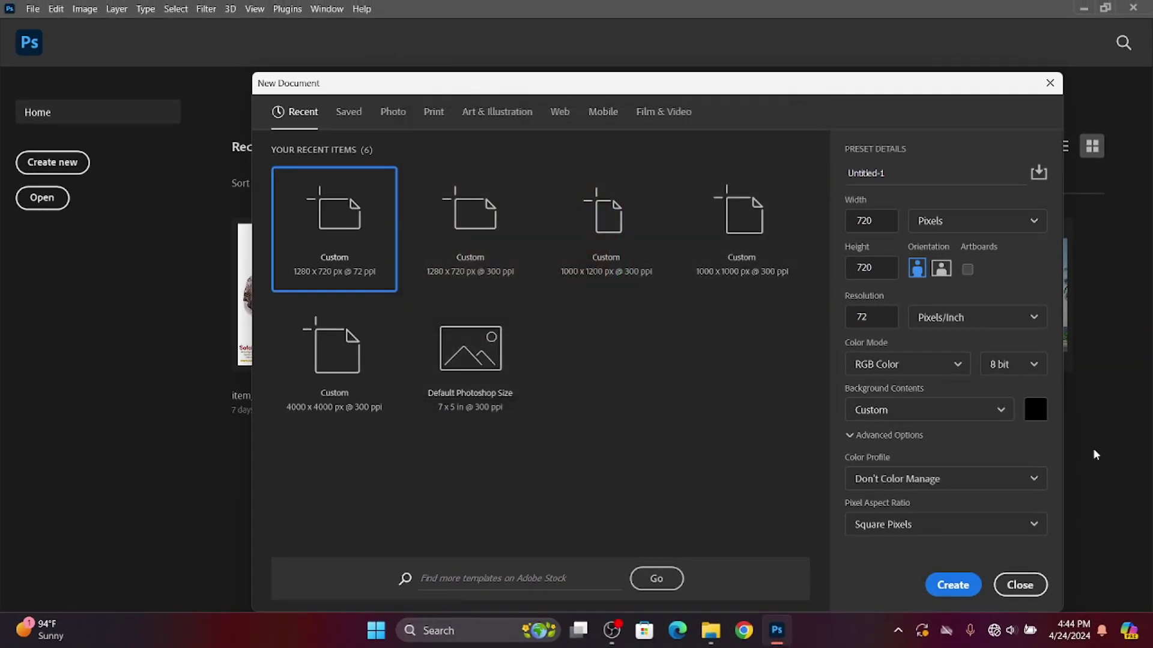
left_click(960, 587)
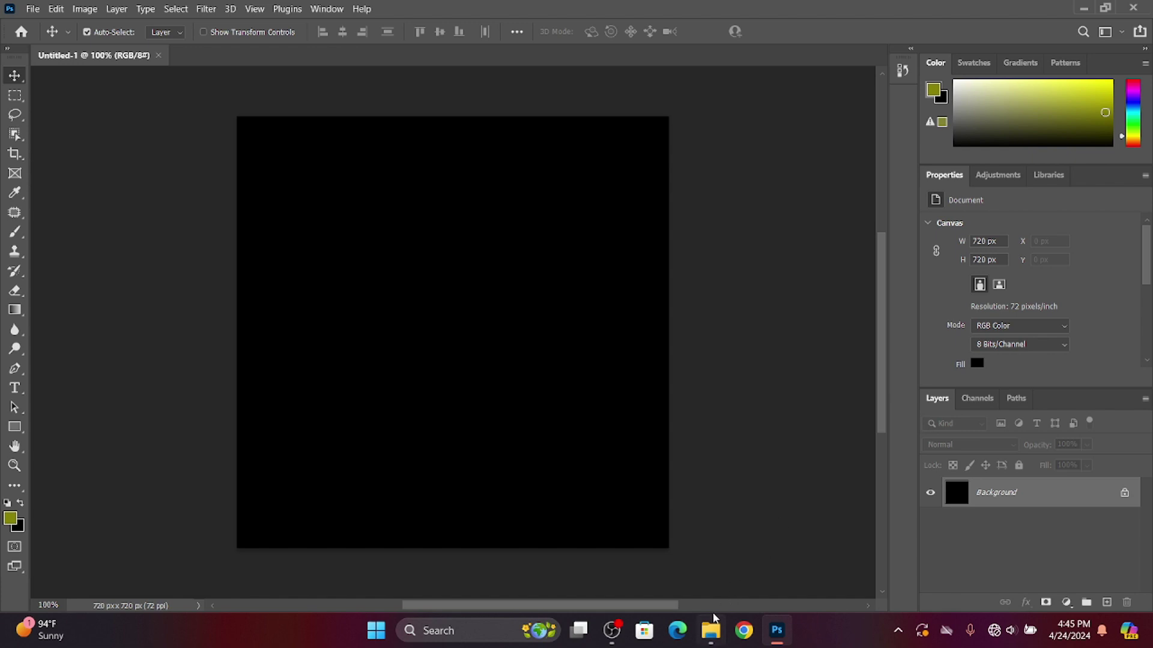
Place the wooden floorboard photo over the full canvas, unlock the Background, and align the photo
left_click_drag(714, 618, 461, 456)
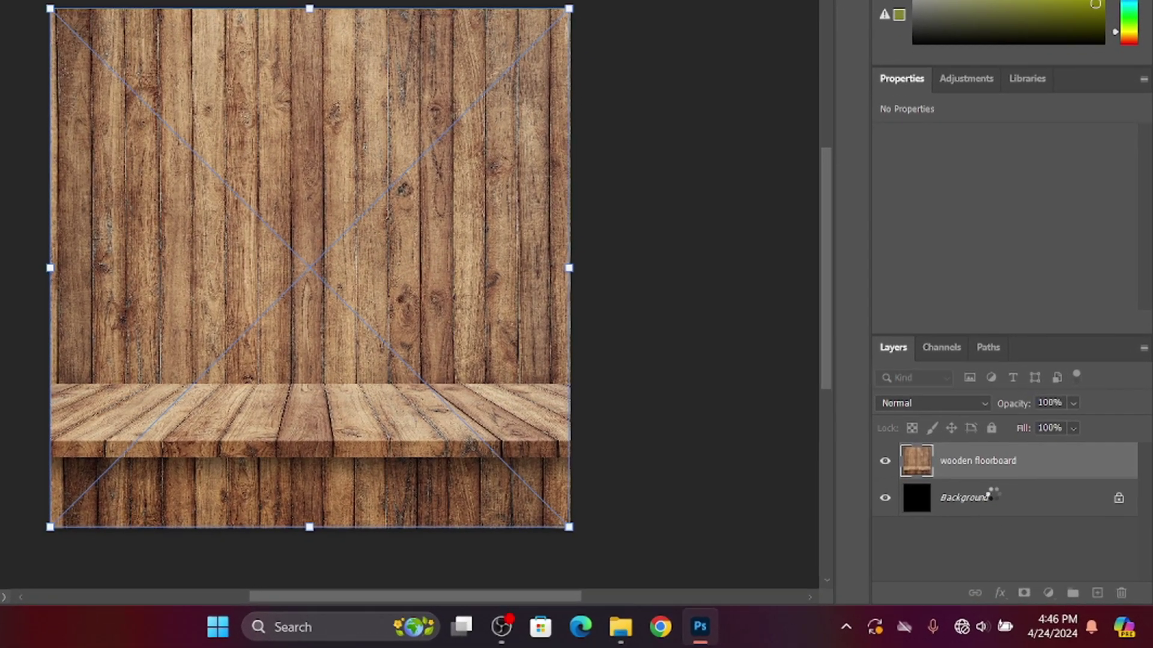
left_click(1010, 524)
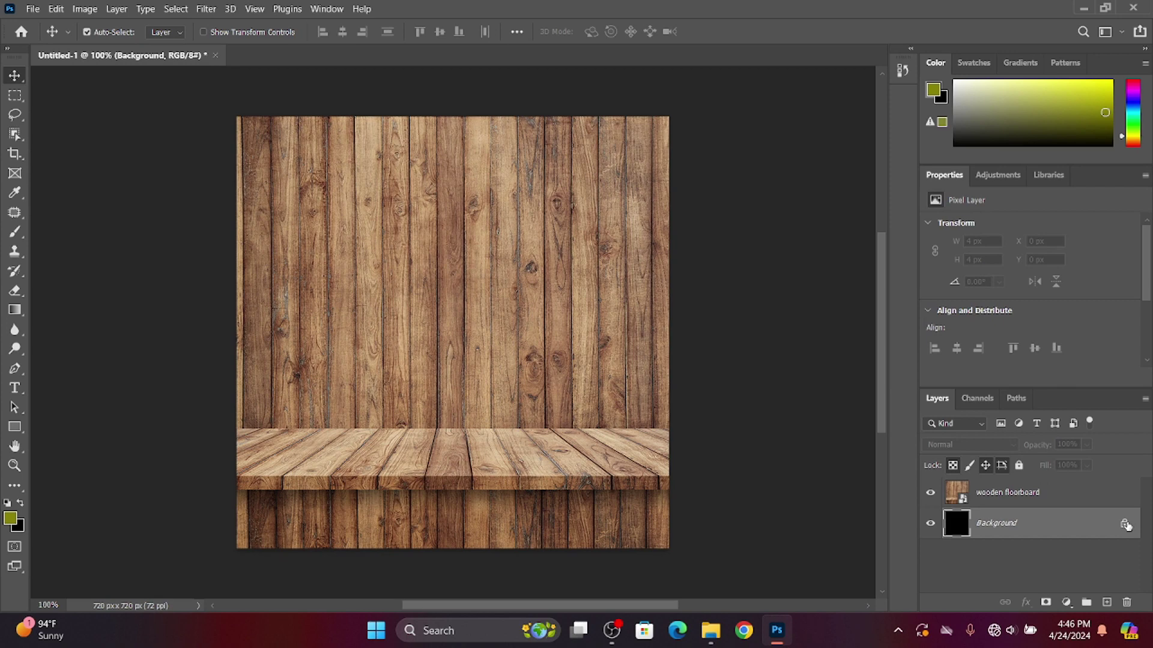
left_click(1125, 526)
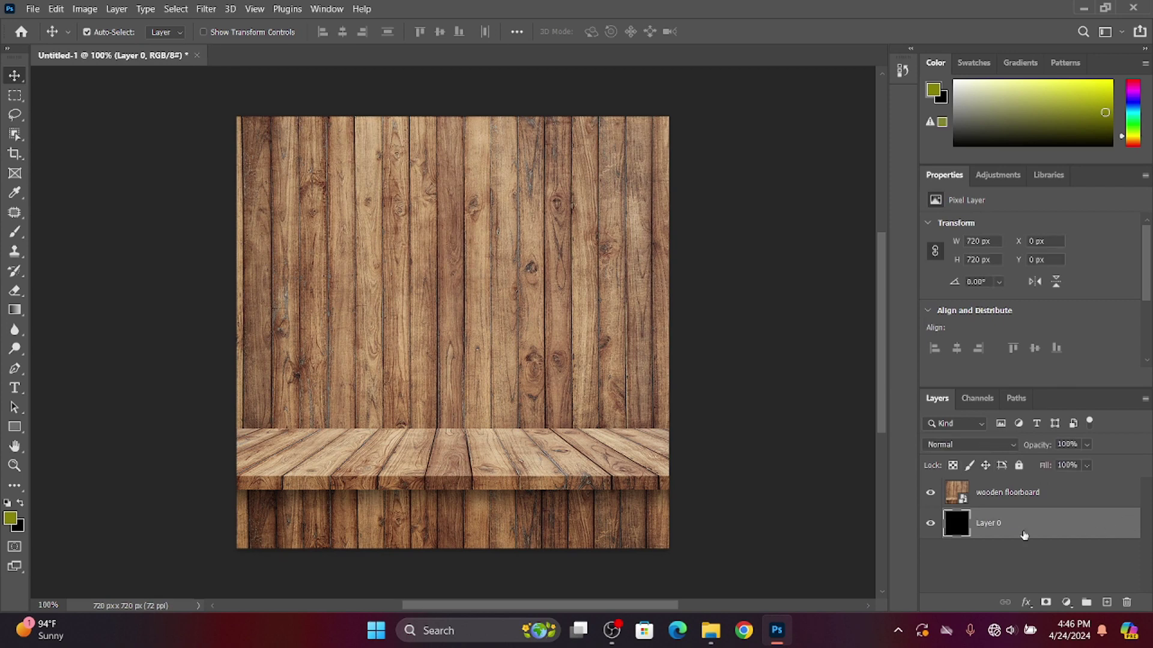
left_click(382, 259)
left_click_drag(450, 274, 442, 273)
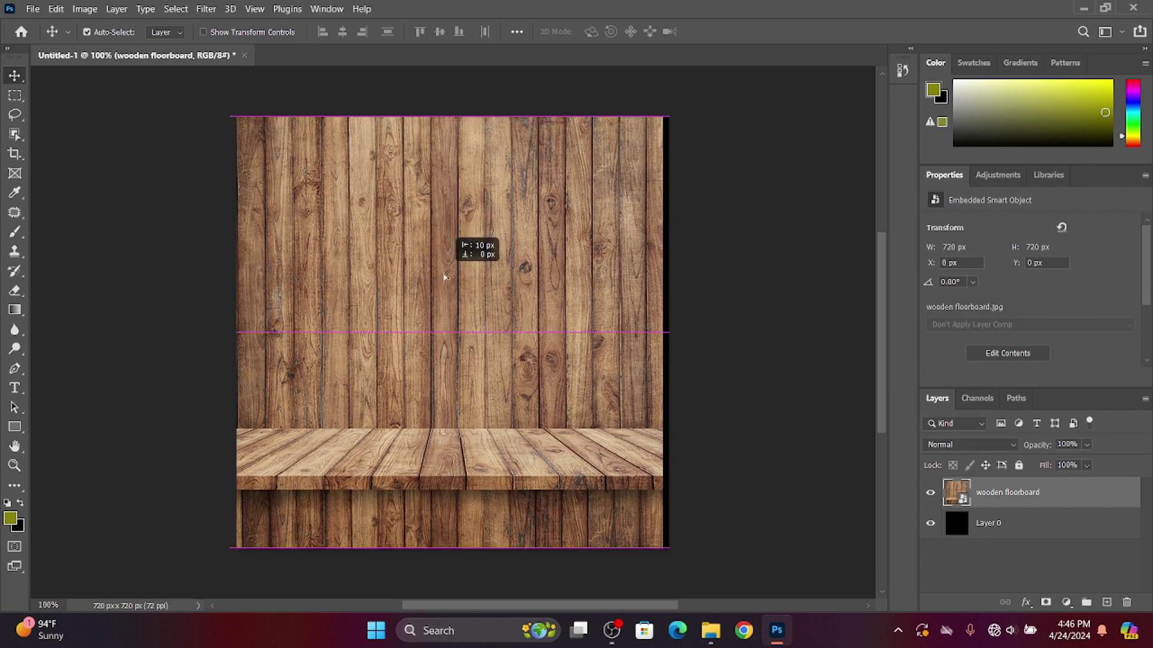
left_click_drag(442, 273, 447, 274)
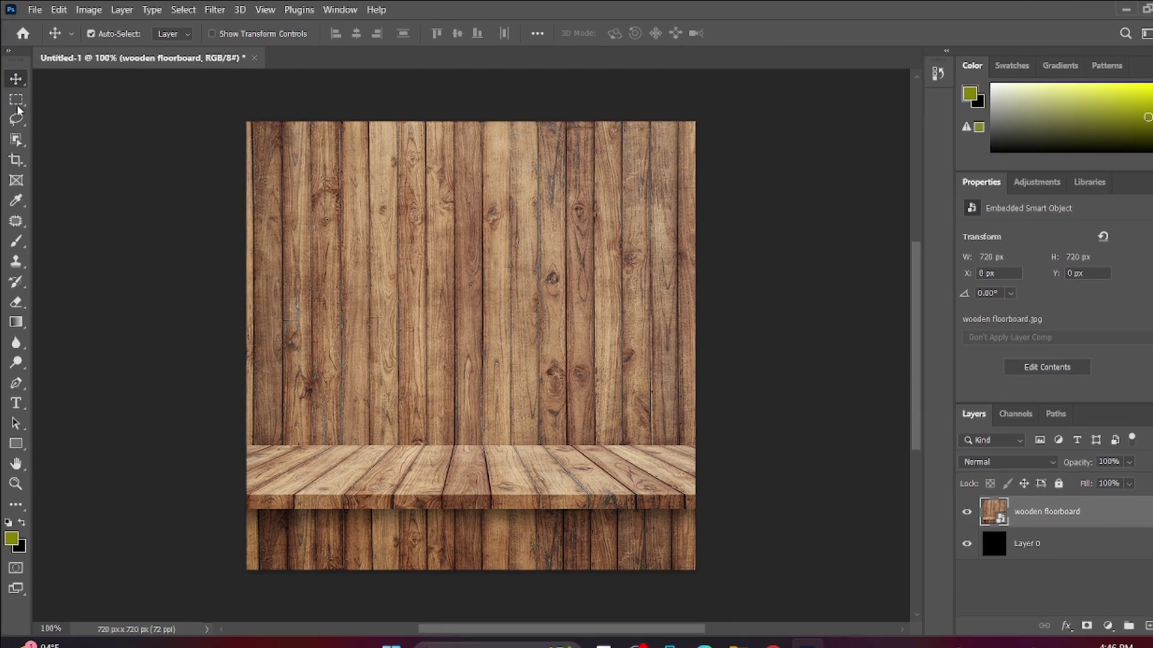
Draw a rectangular selection over the bottom shelf area and turn it into a mask on the floorboard layer
left_click(16, 95)
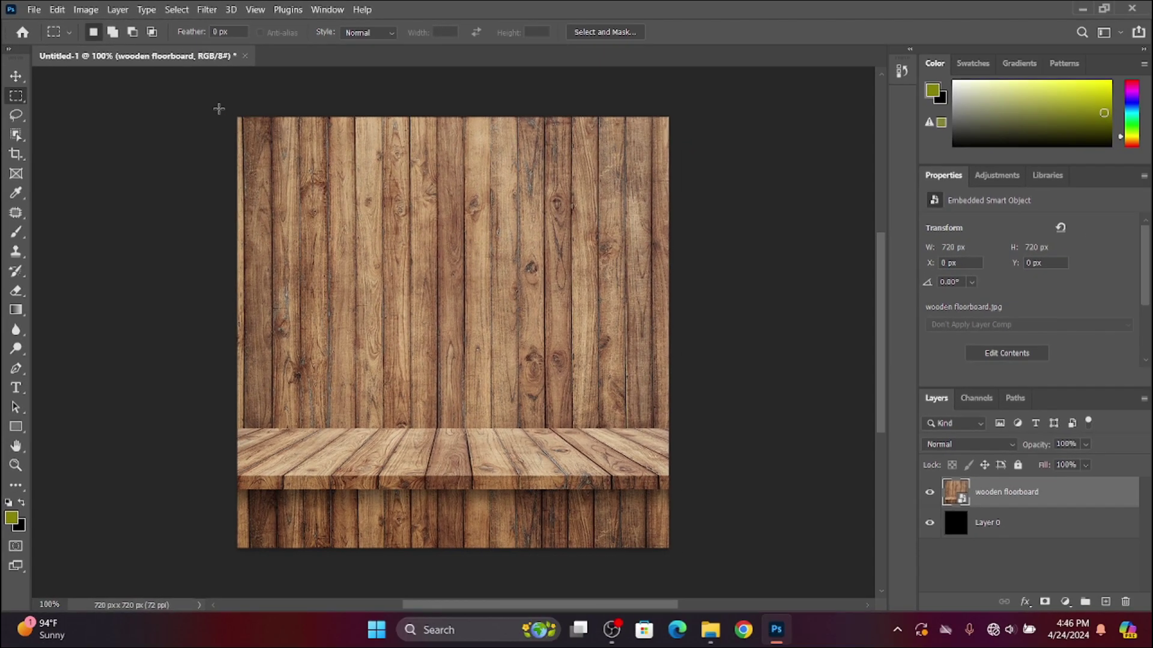
left_click_drag(219, 109, 756, 425)
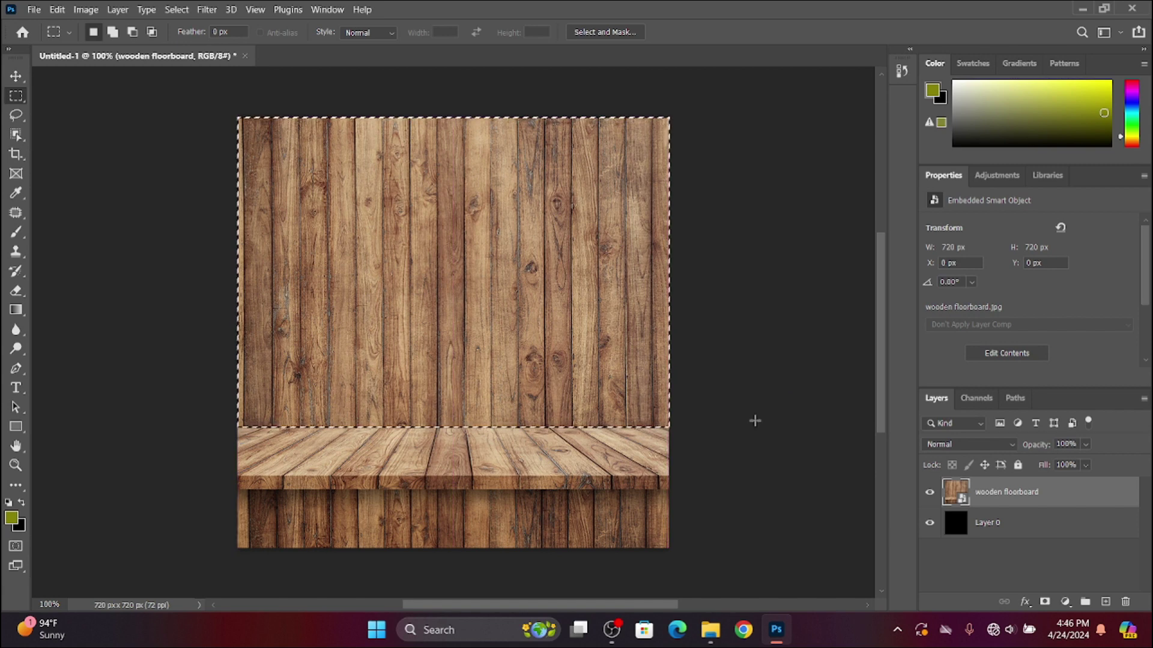
mouse_move(363, 237)
left_mouse_down()
mouse_move(372, 350)
mouse_move(355, 533)
left_mouse_up()
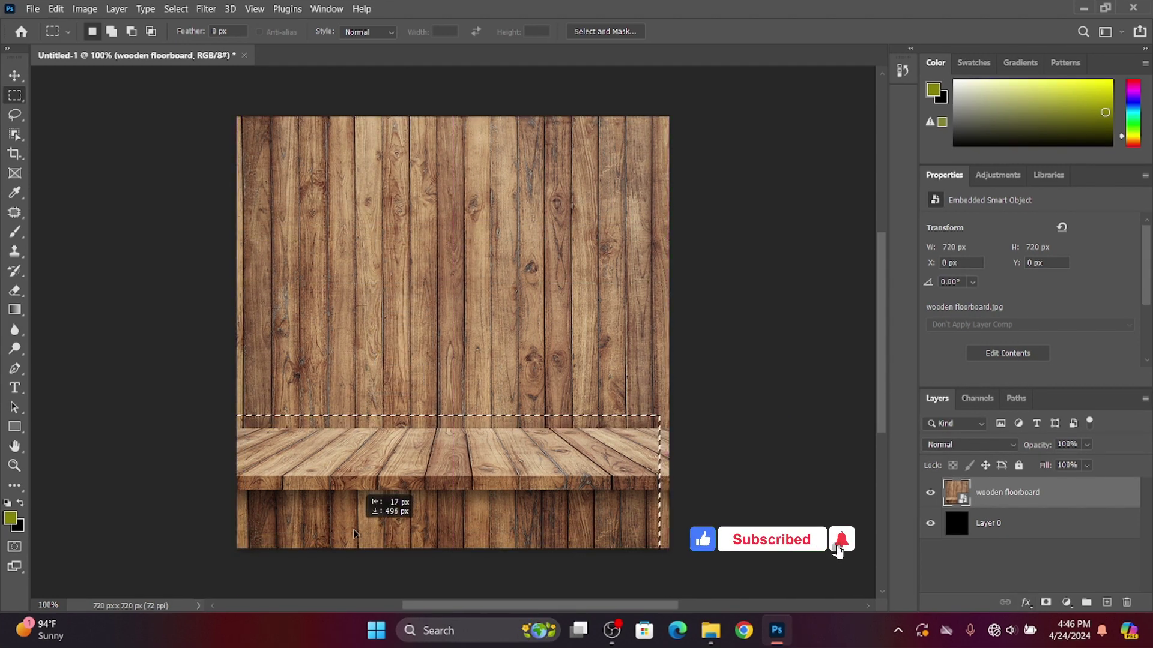
left_click_drag(354, 533, 366, 546)
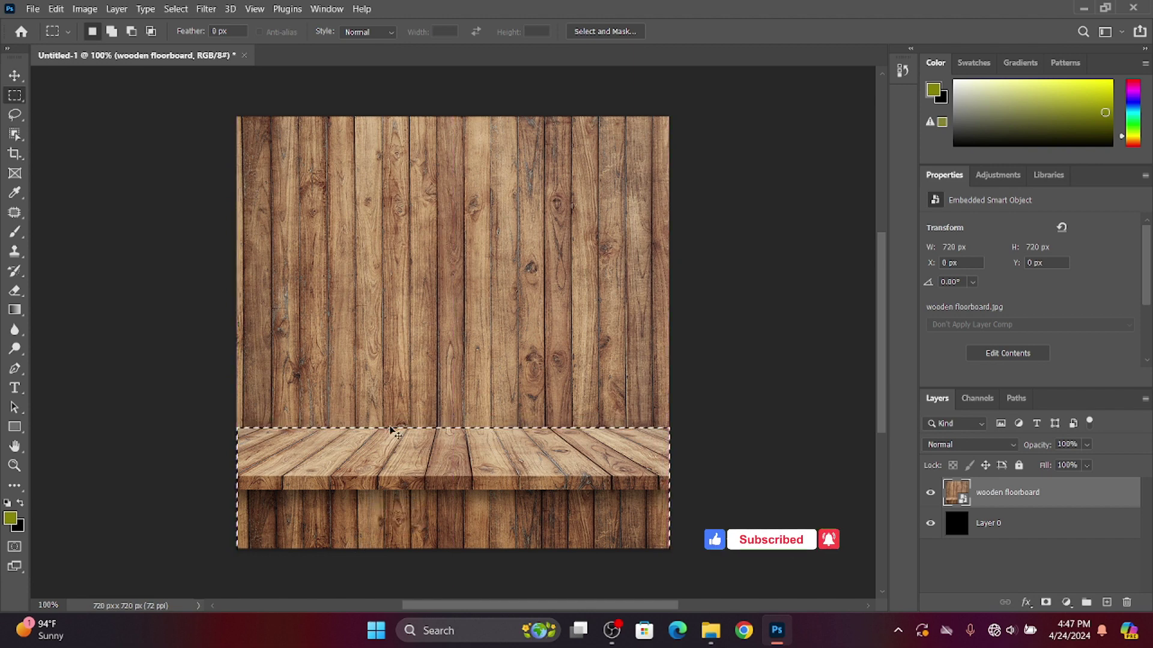
scroll(396, 433, "left", 1)
scroll(417, 448, "up", 2)
scroll(417, 447, "up", 3)
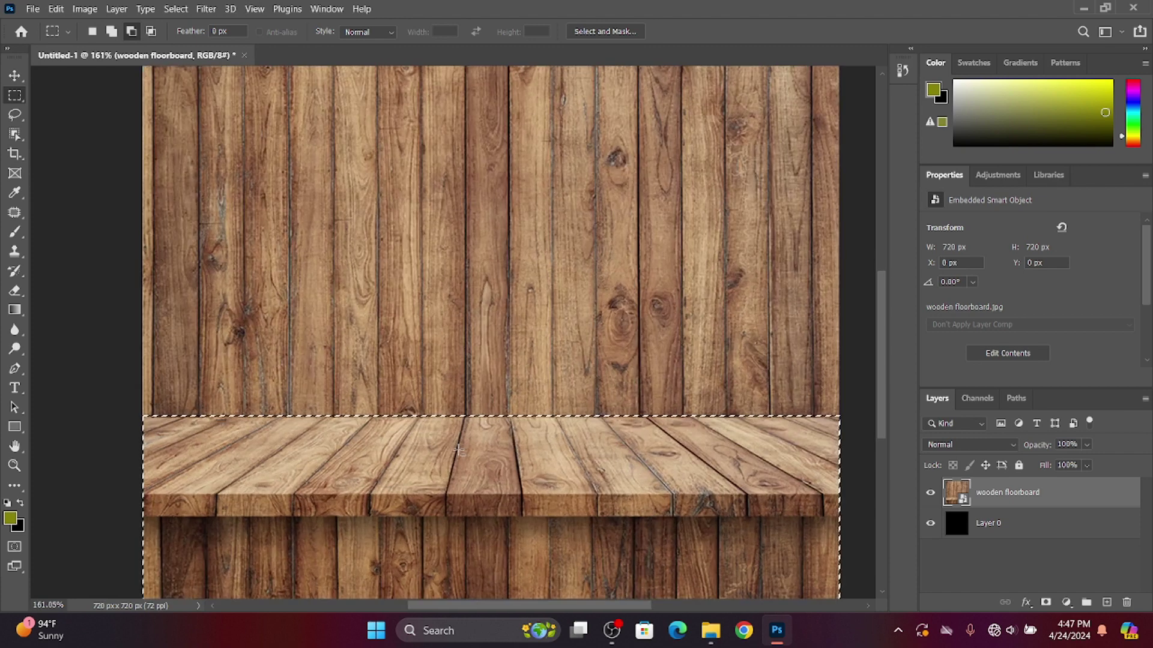
left_click_drag(420, 444, 491, 441)
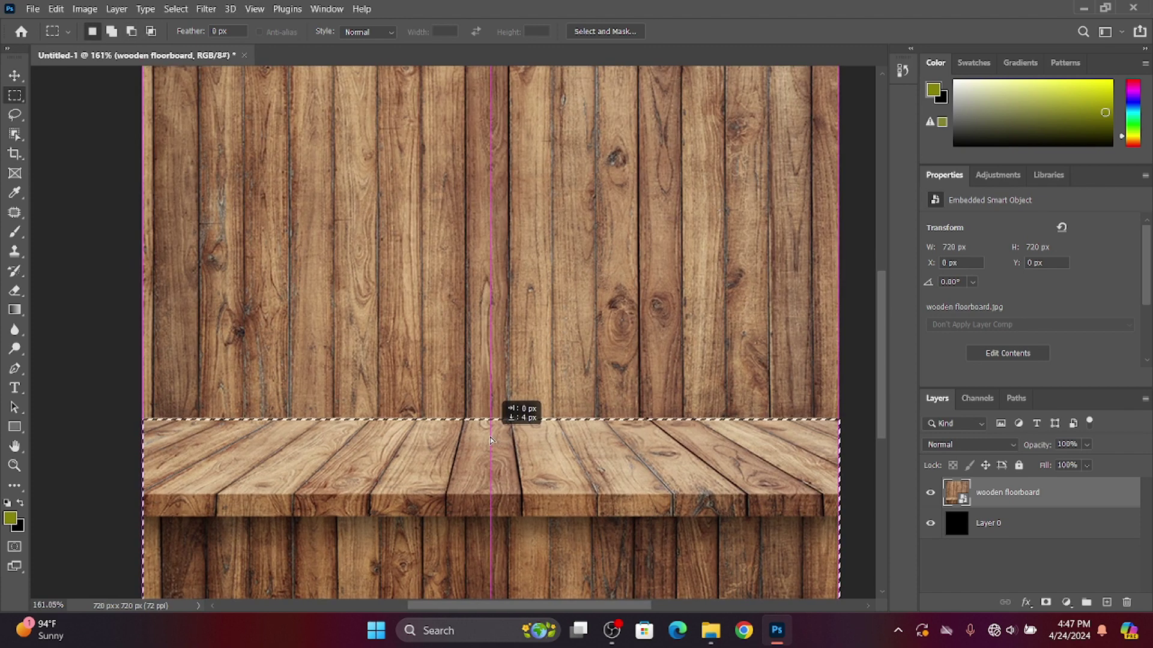
left_click_drag(491, 441, 491, 440)
scroll(533, 447, "down", 1)
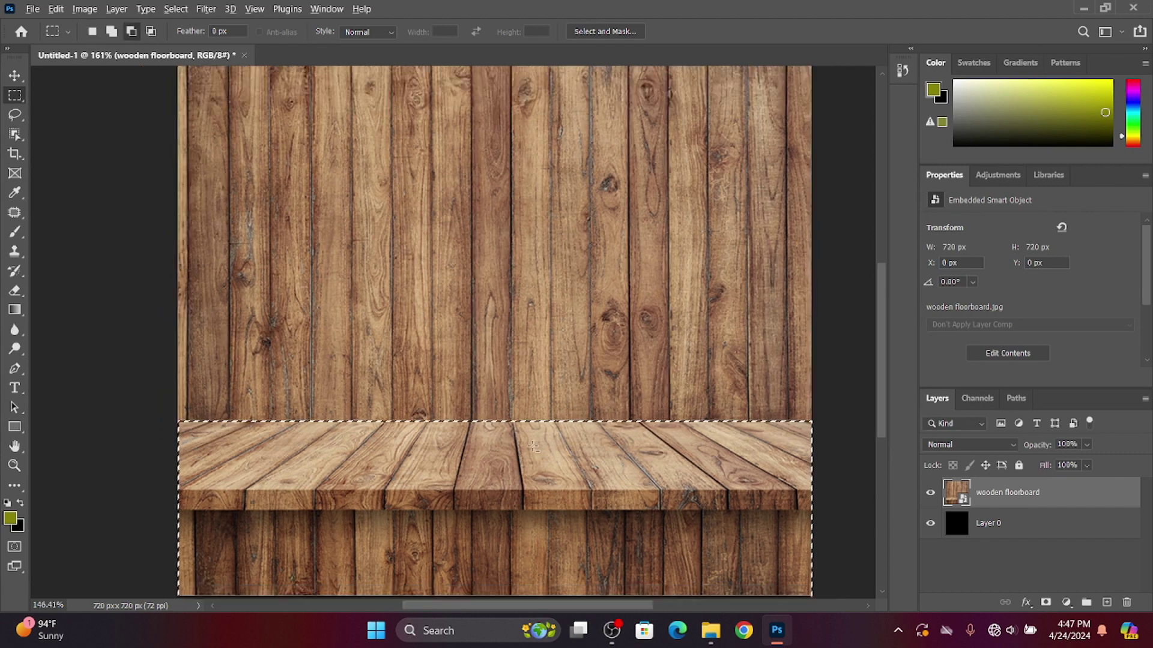
scroll(533, 447, "down", 1)
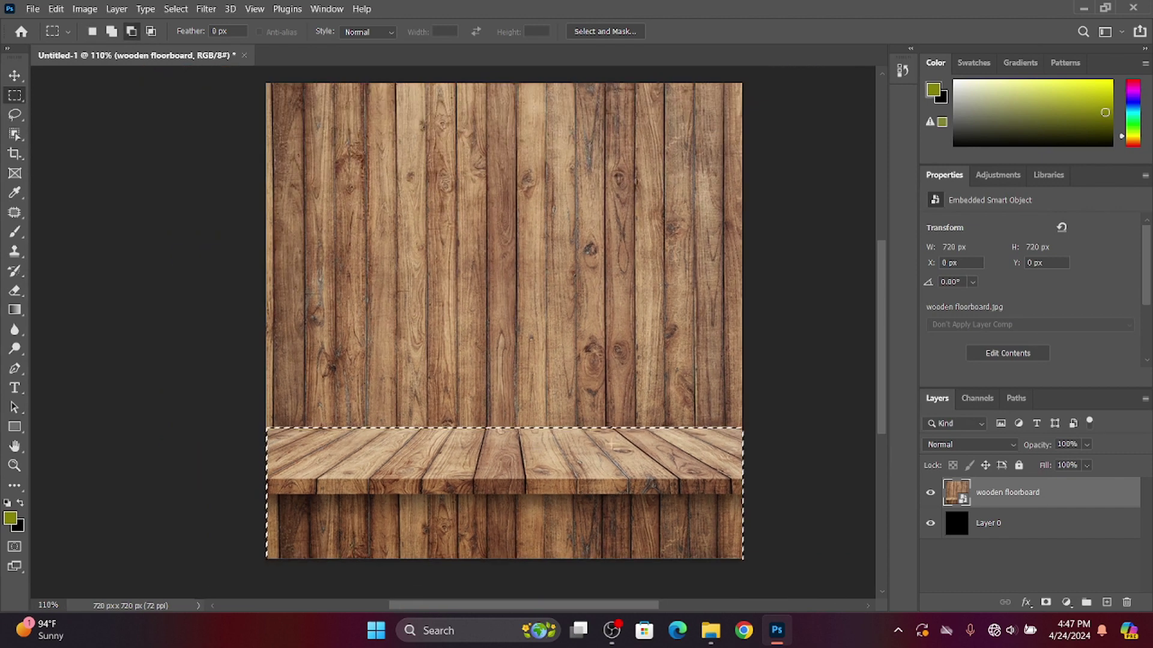
left_click(1045, 603)
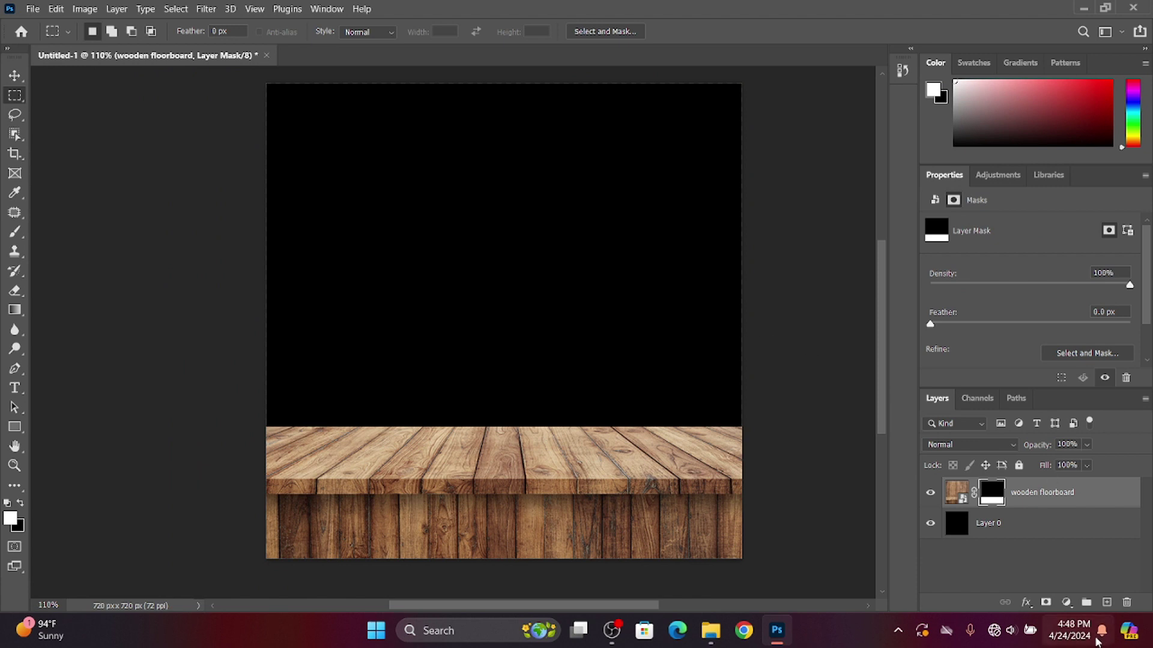
On a new layer, brush soft #000000 black along the shelf's lower front and left edge
left_click(1107, 603)
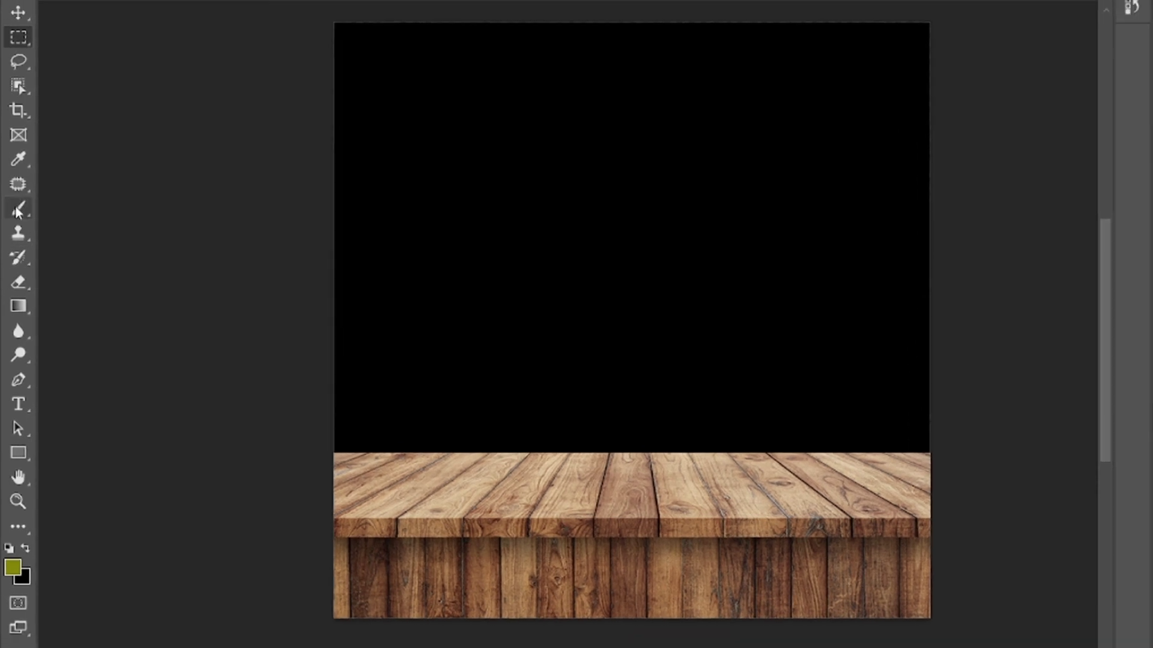
key("b")
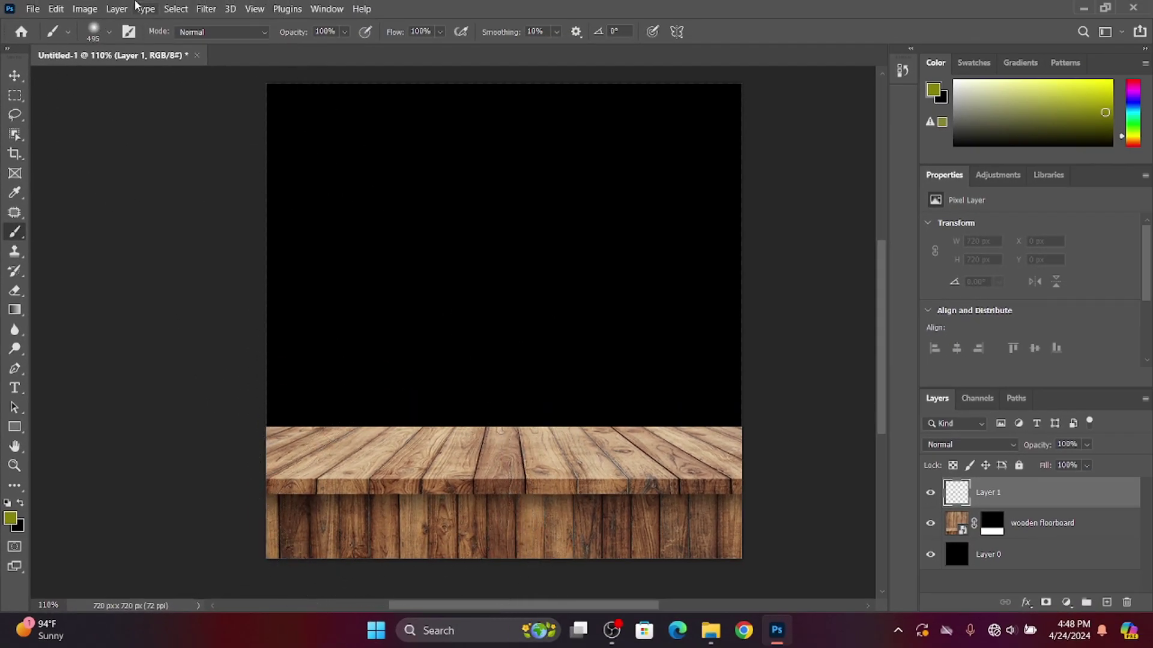
left_click(108, 33)
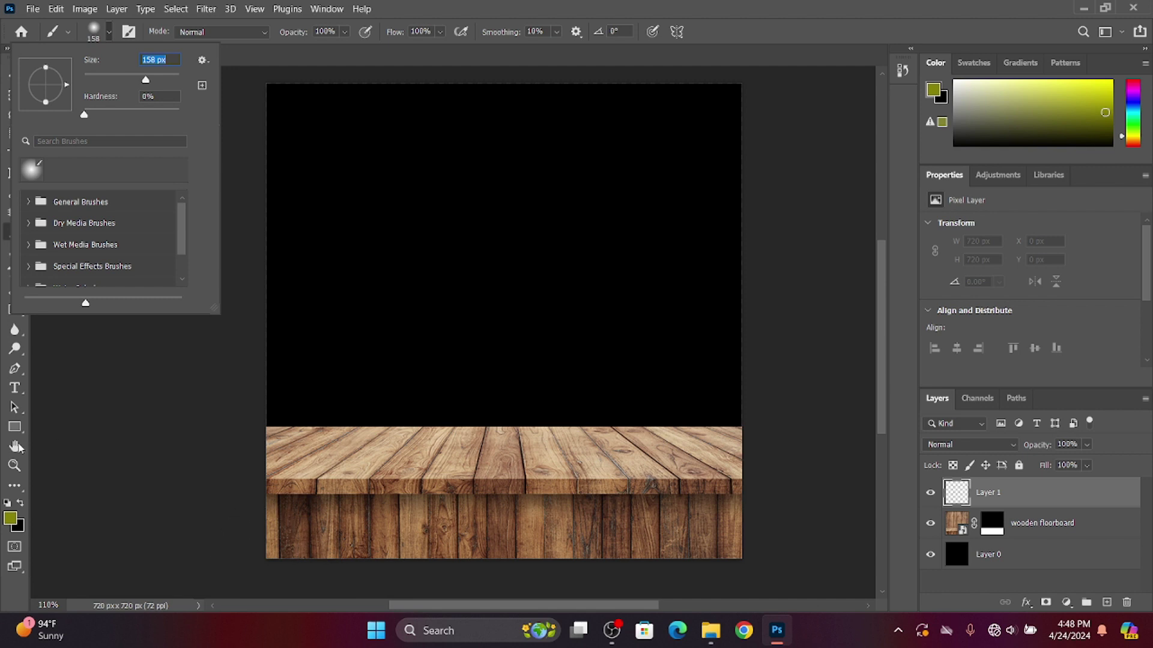
left_click(11, 519)
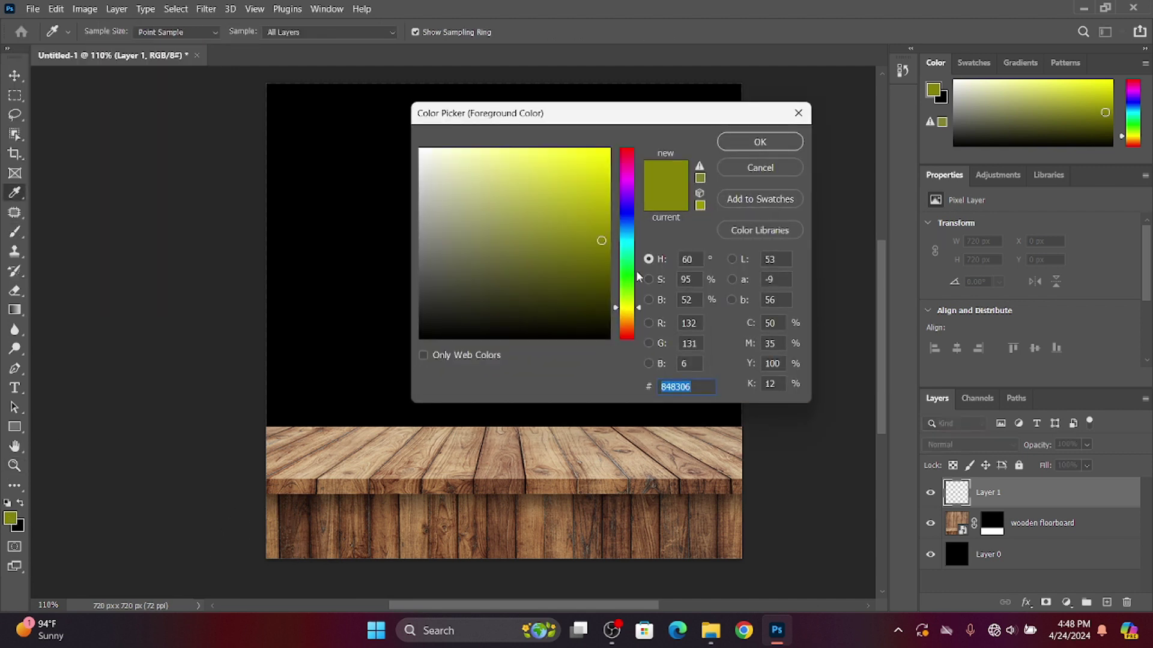
left_click(331, 374)
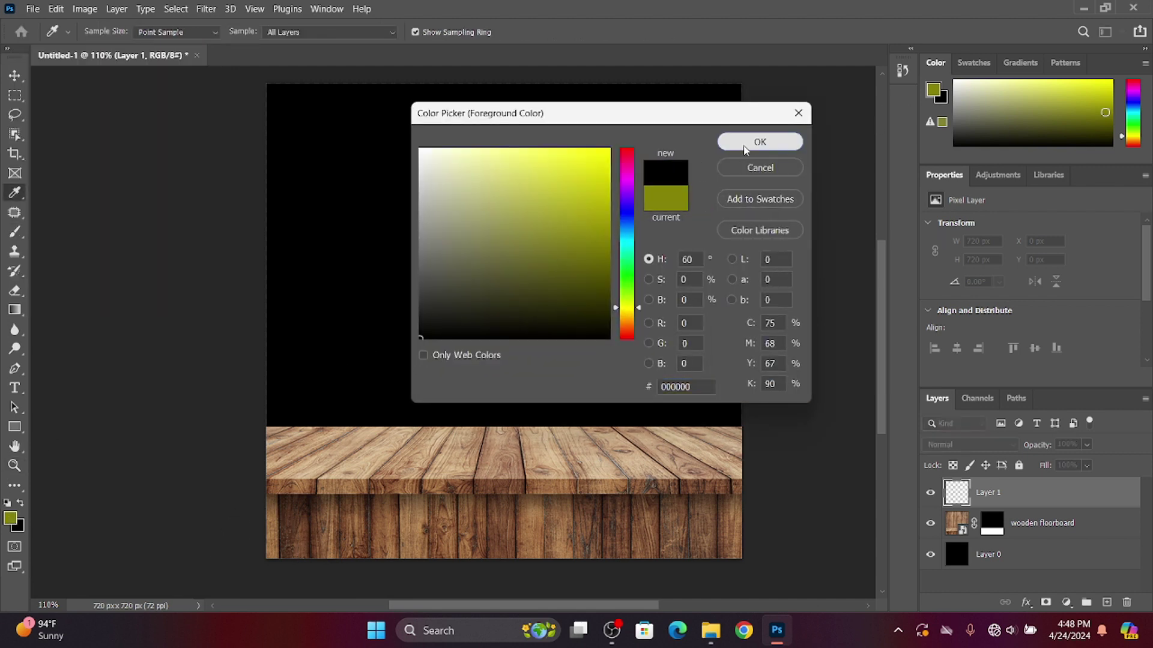
left_click(759, 144)
left_click_drag(320, 547, 796, 550)
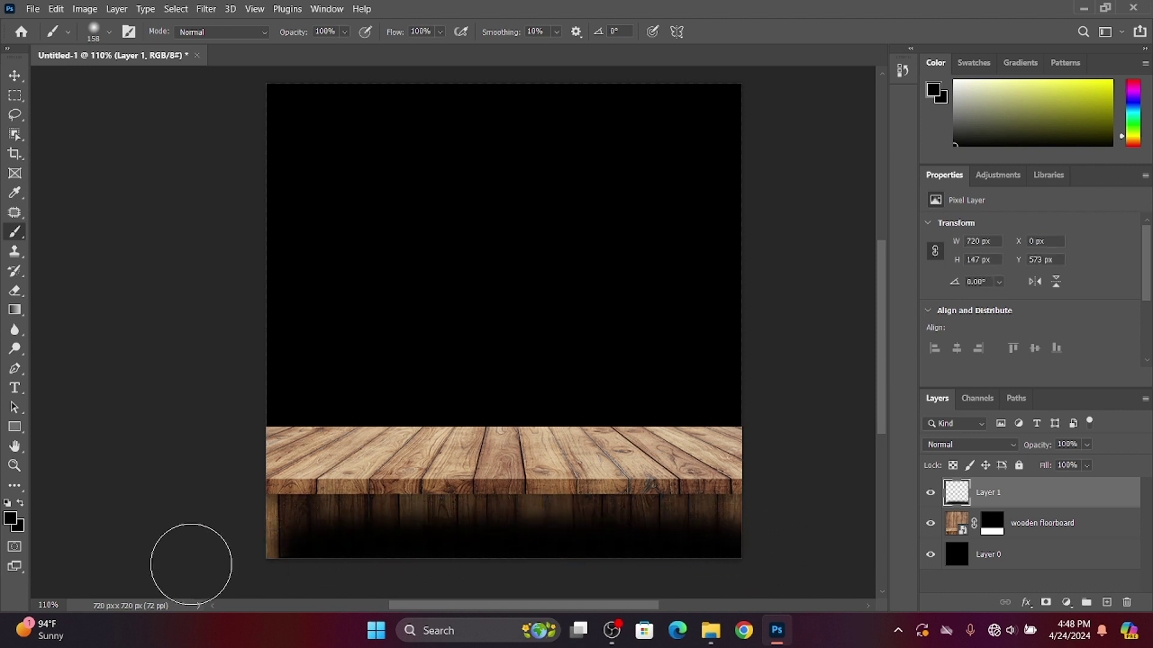
left_click_drag(200, 571, 723, 561)
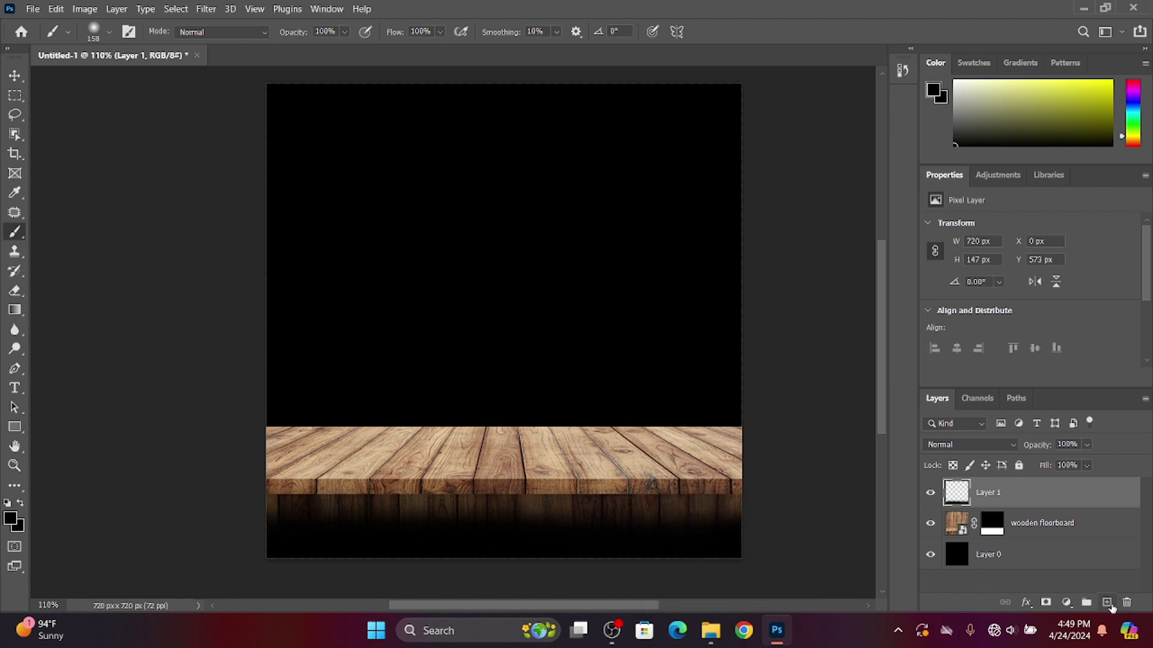
On another new layer, paint soft black over the shelf's left and right ends with a ~432 px brush
left_click(1107, 603)
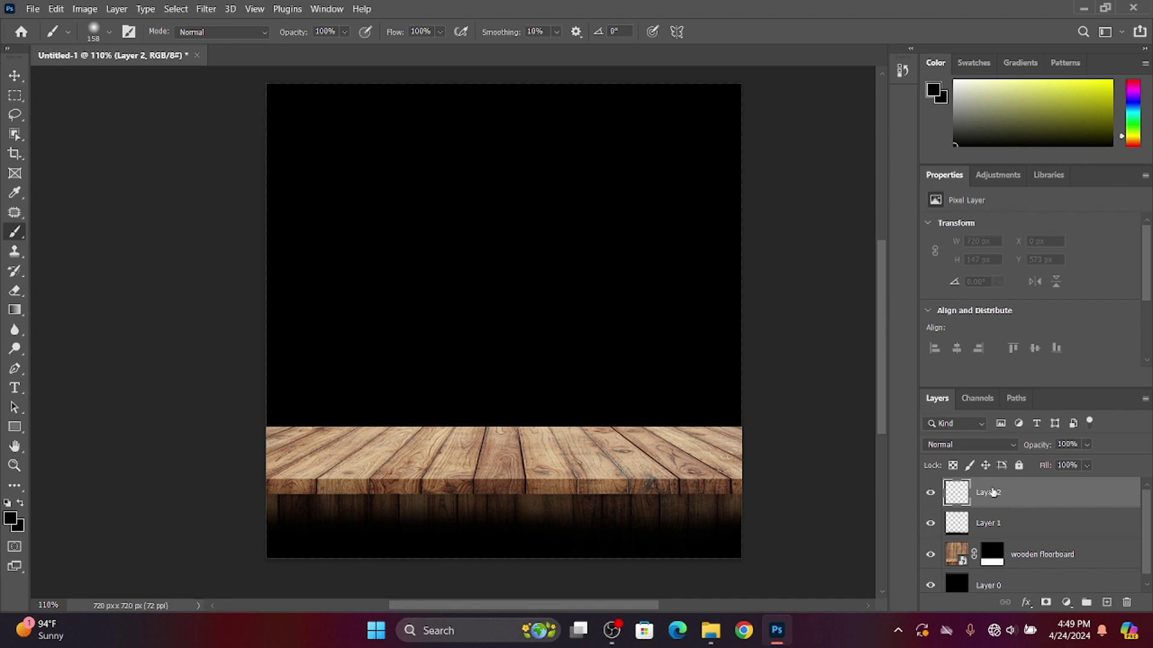
left_click(108, 31)
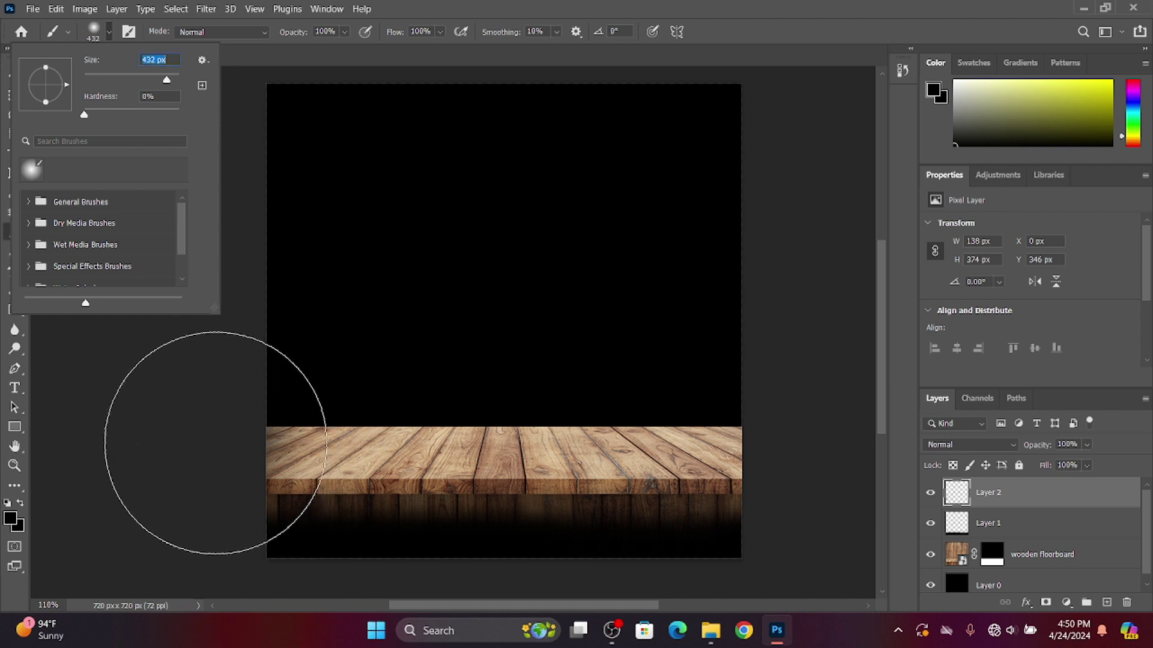
left_click(213, 441)
left_click_drag(213, 442, 225, 392)
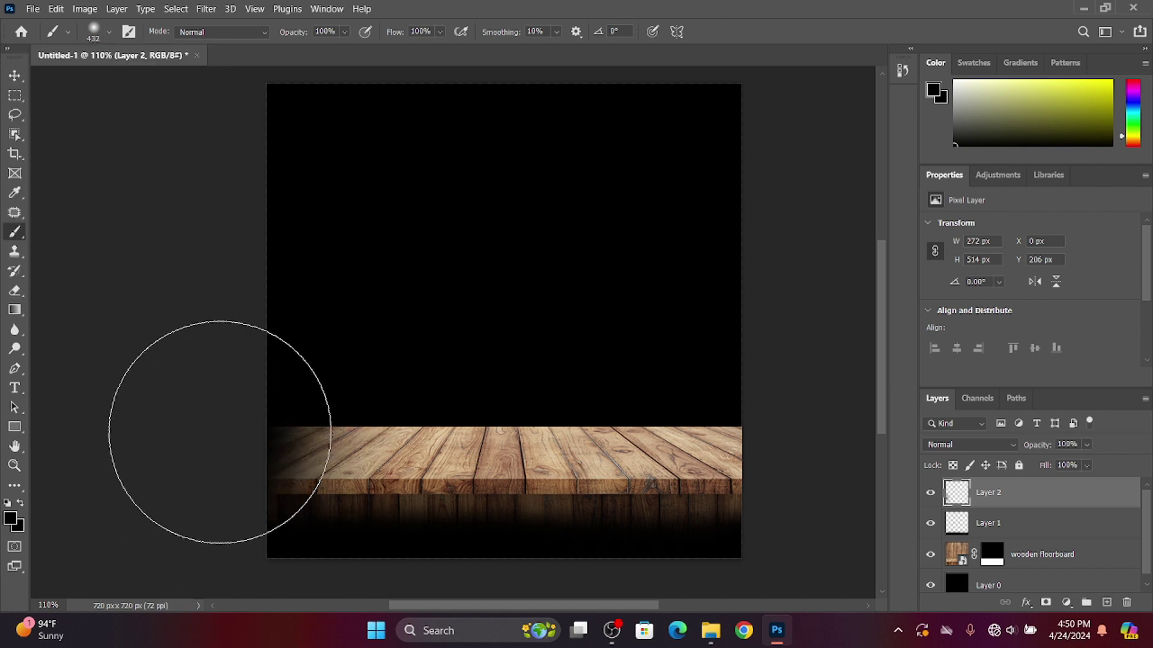
left_click(791, 387)
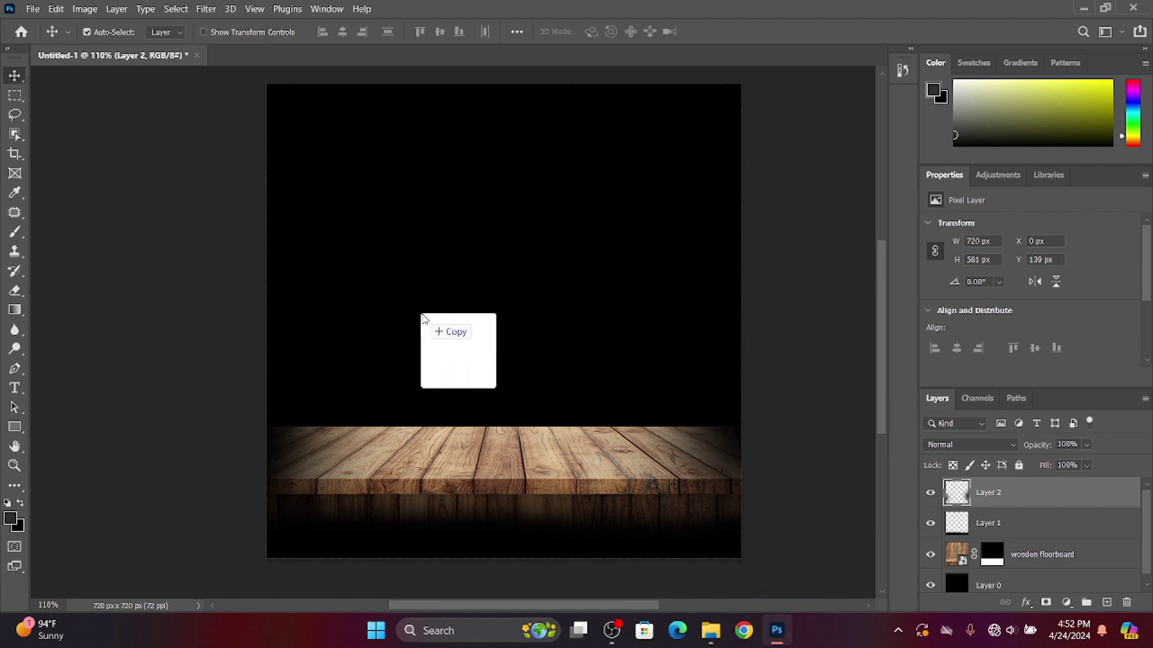
Place Burger.png, shrink it to about a third, and set it on the wooden table
left_click_drag(458, 334, 437, 325)
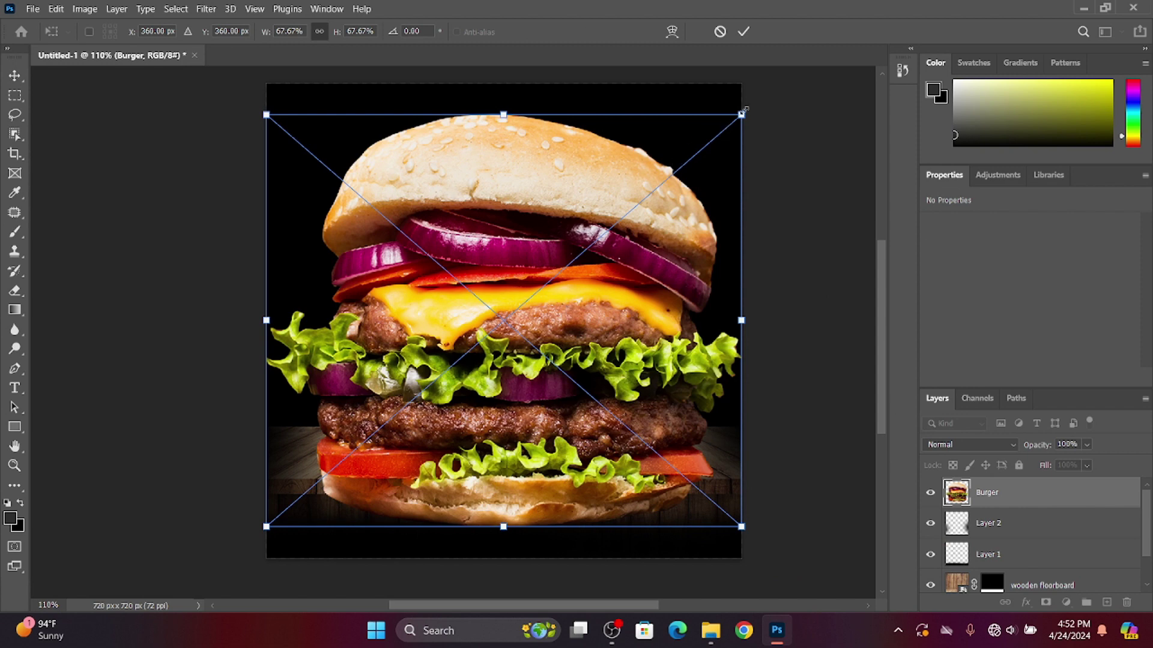
mouse_move(742, 114)
left_mouse_down()
mouse_move(481, 385)
mouse_move(493, 366)
left_mouse_up()
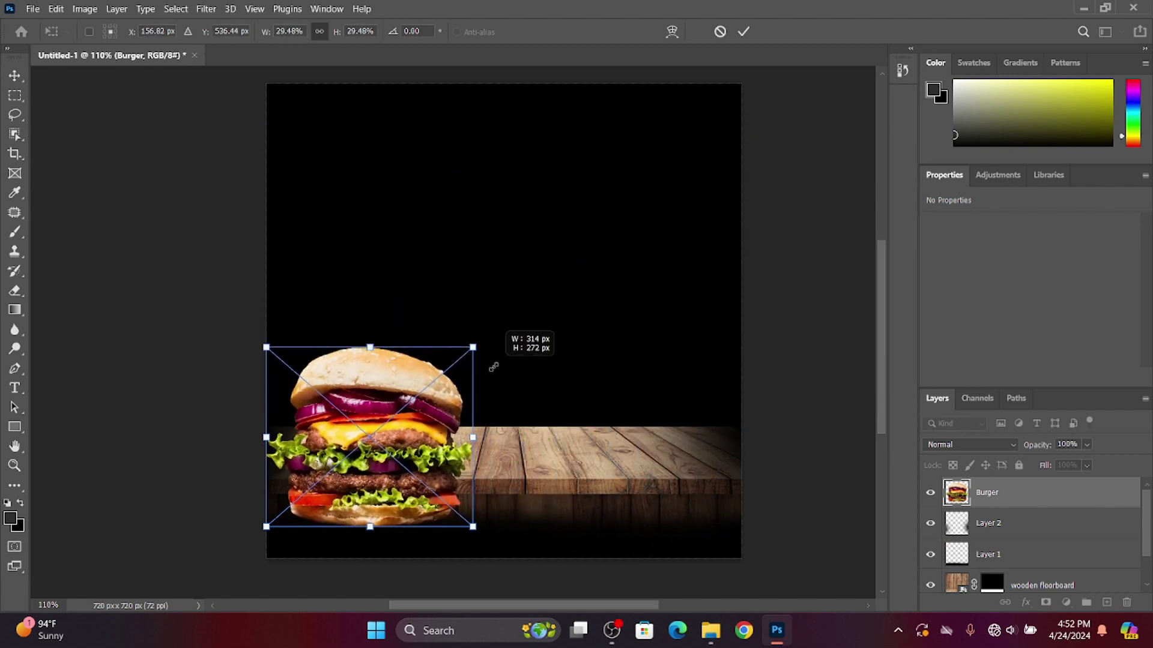
mouse_move(371, 427)
left_mouse_down()
mouse_move(457, 360)
mouse_move(423, 353)
mouse_move(435, 353)
left_mouse_up()
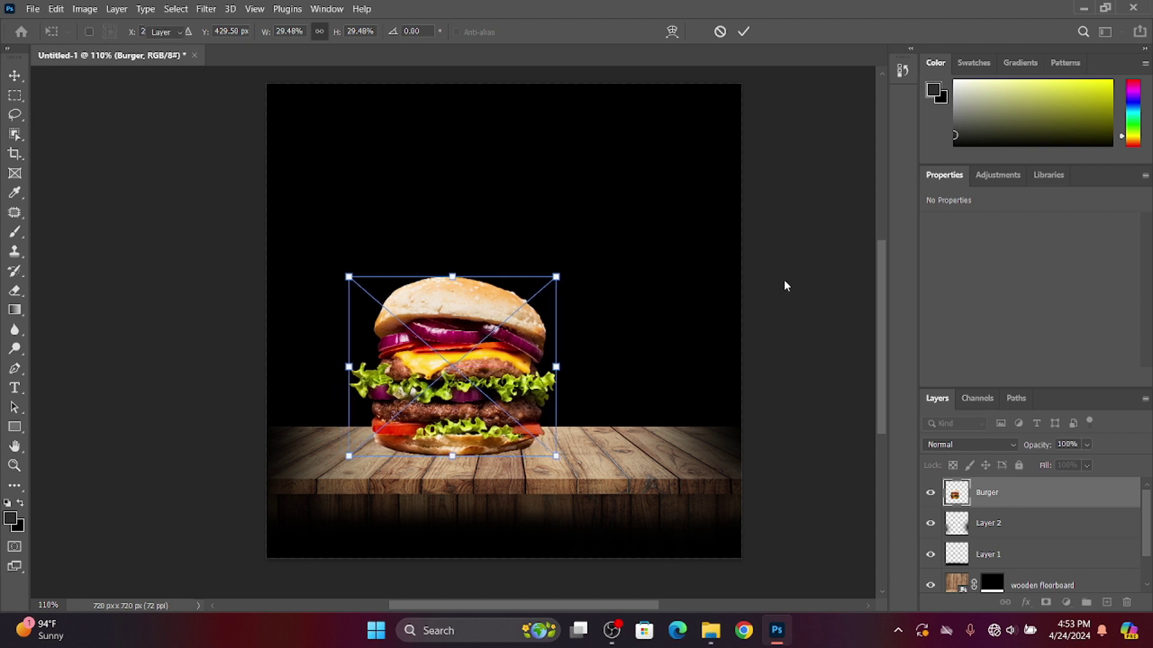
key("Return")
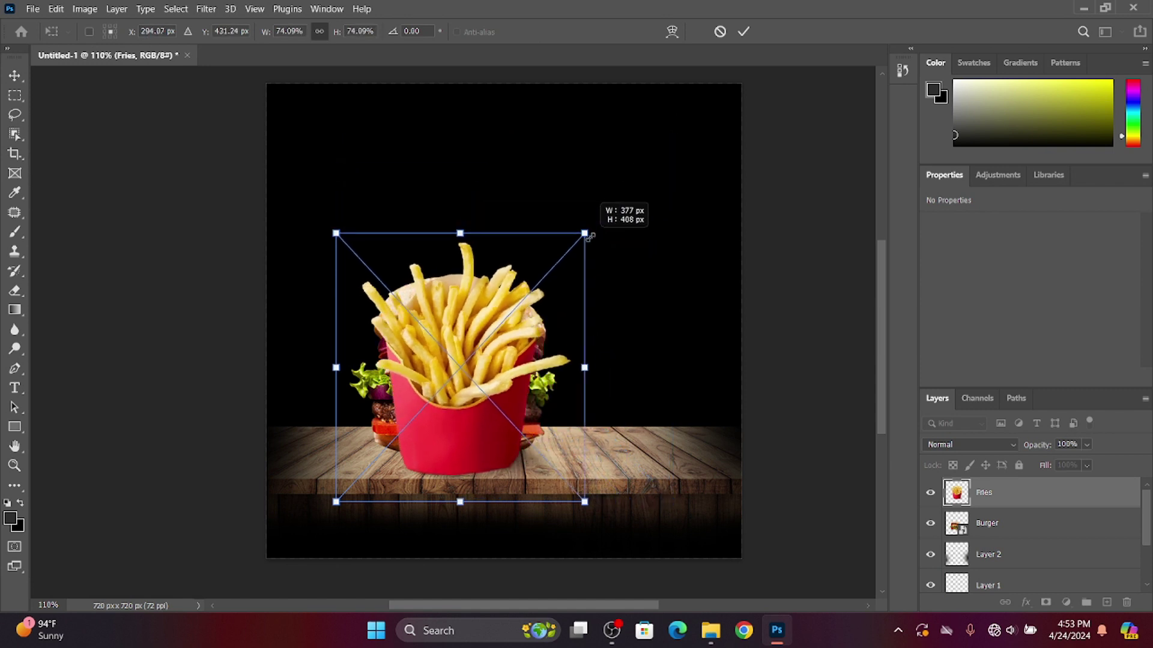
Shrink the fries image and position it beside the burger
left_click_drag(674, 141, 591, 228)
left_click_drag(473, 347, 640, 343)
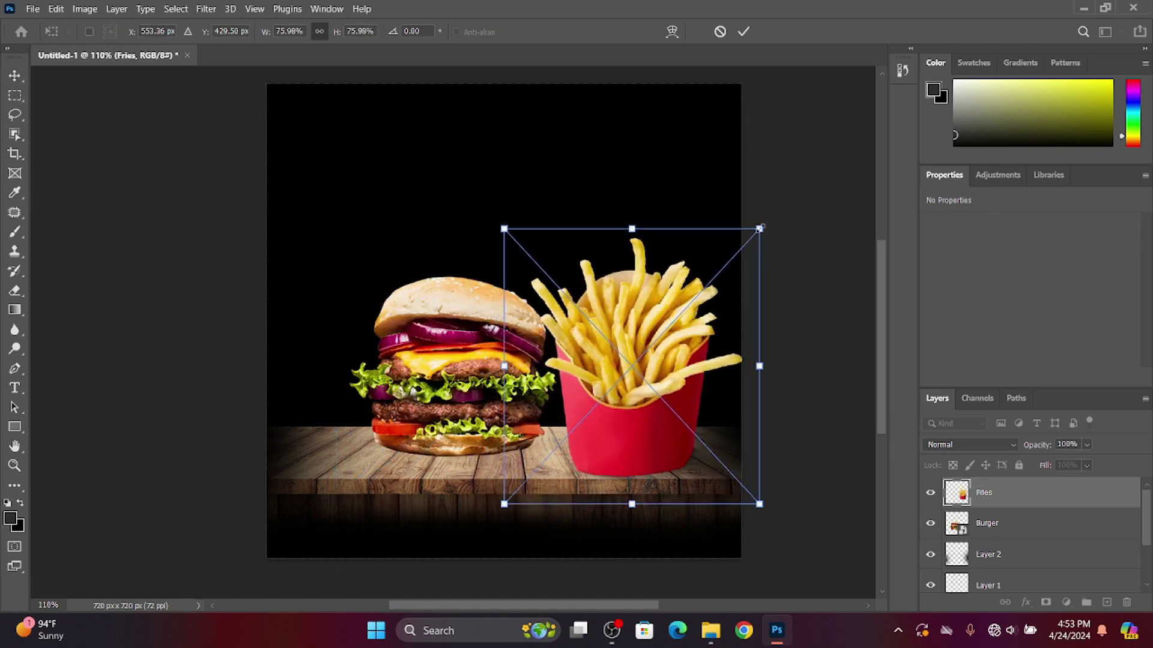
left_click_drag(759, 228, 716, 246)
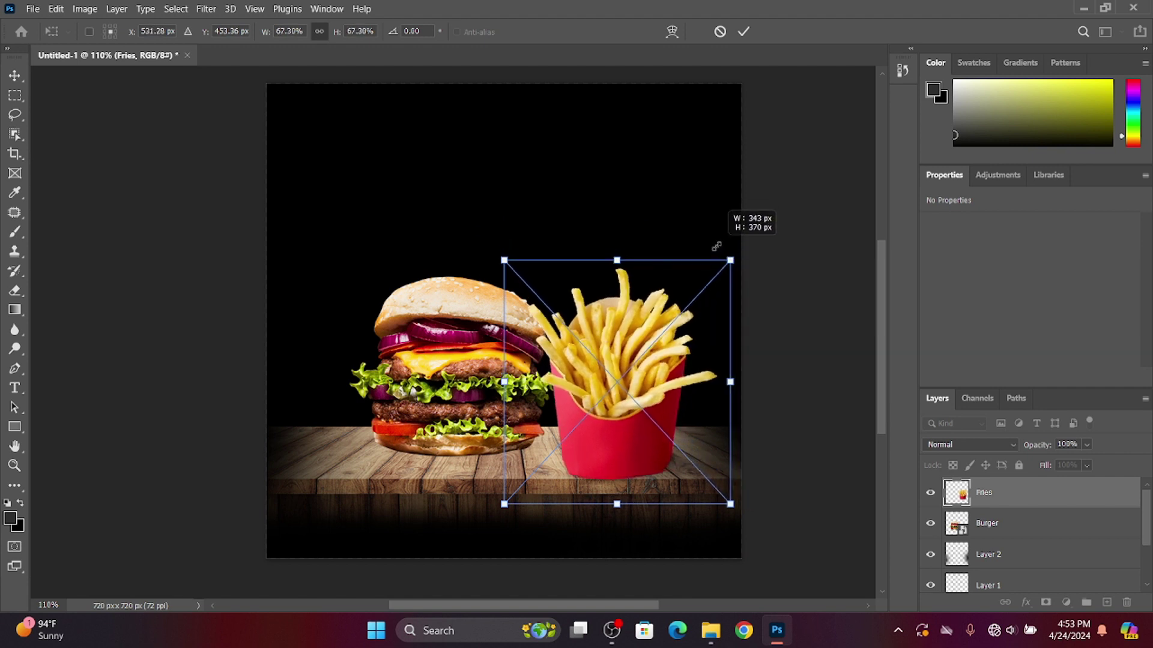
left_click(1017, 533)
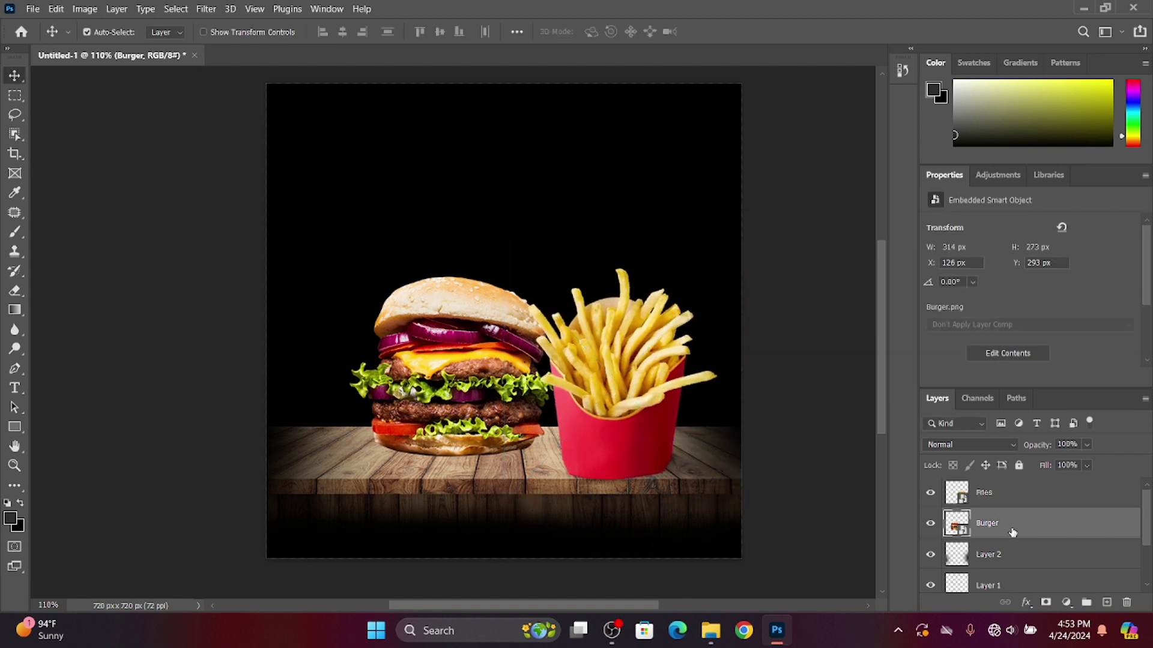
Shrink the burger further and bring the burger and fries closer together
key("ctrl+t")
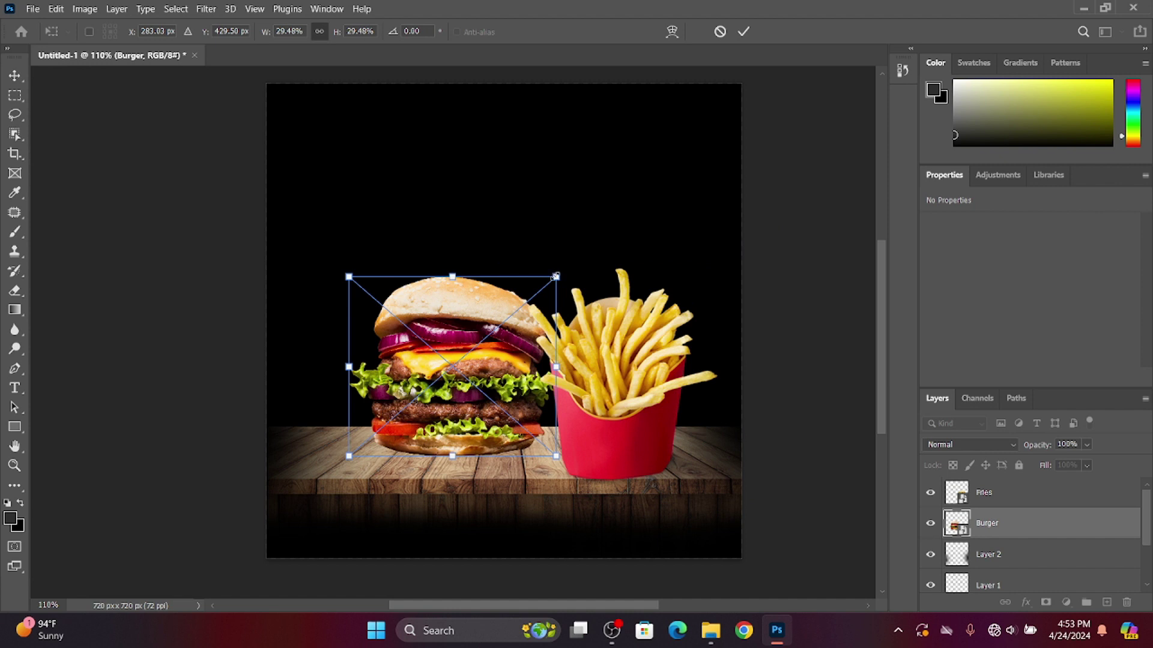
left_click_drag(556, 276, 513, 294)
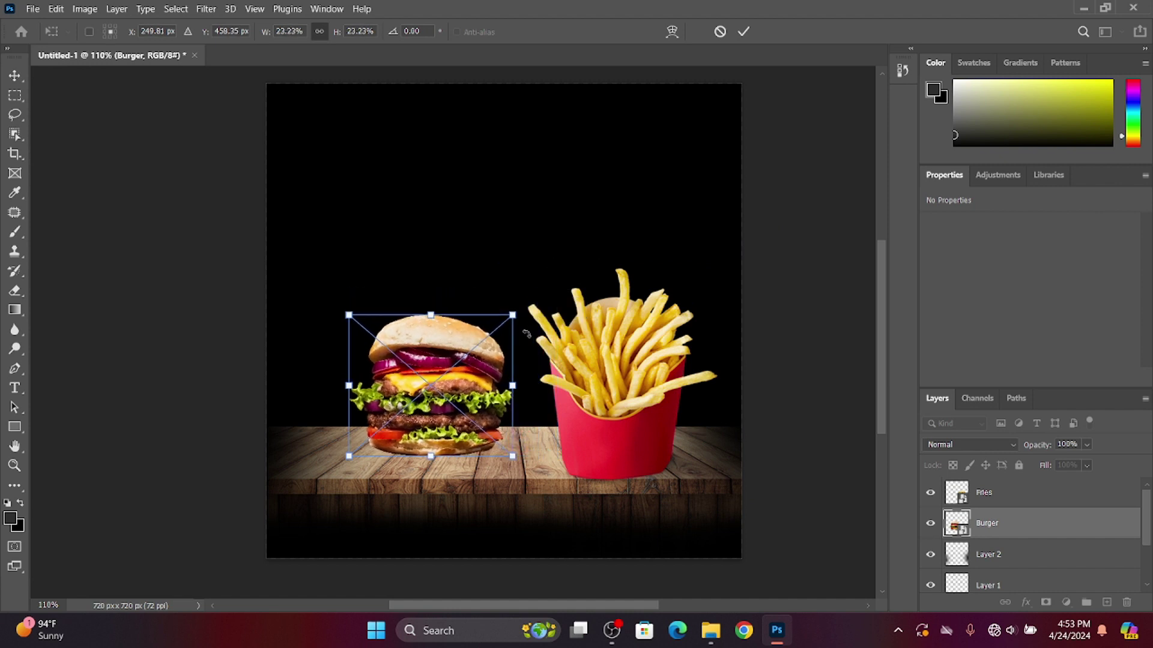
mouse_move(434, 386)
left_mouse_down()
mouse_move(449, 392)
mouse_move(449, 382)
left_mouse_up()
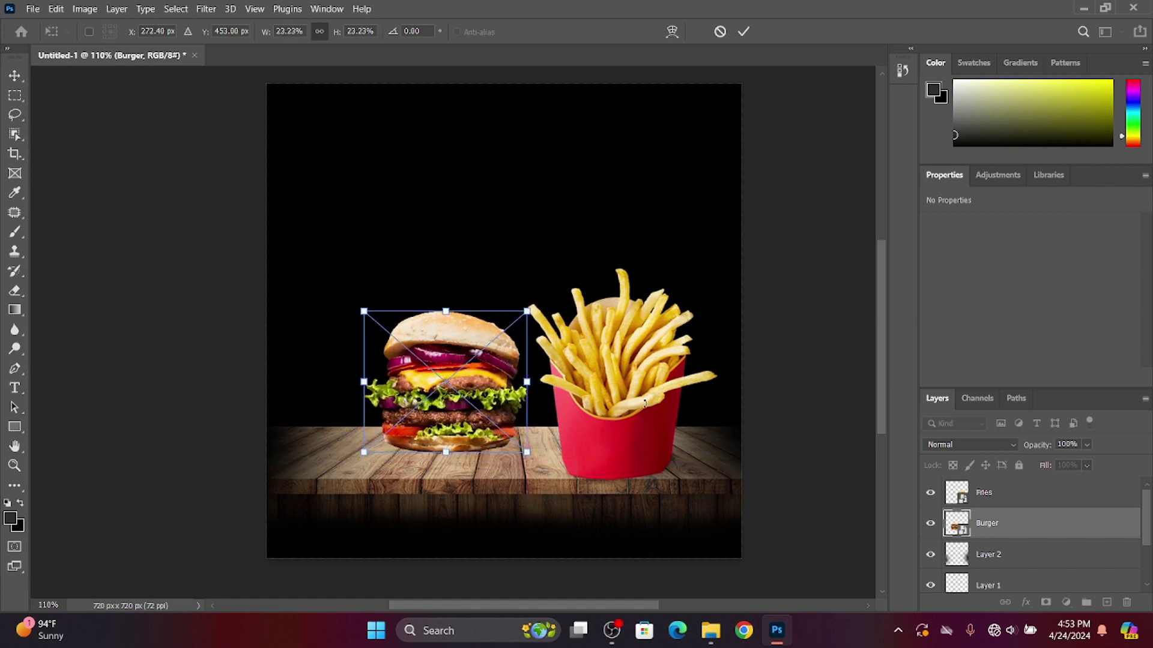
left_click(984, 492)
mouse_move(606, 378)
left_mouse_down()
mouse_move(588, 364)
mouse_move(582, 401)
left_mouse_up()
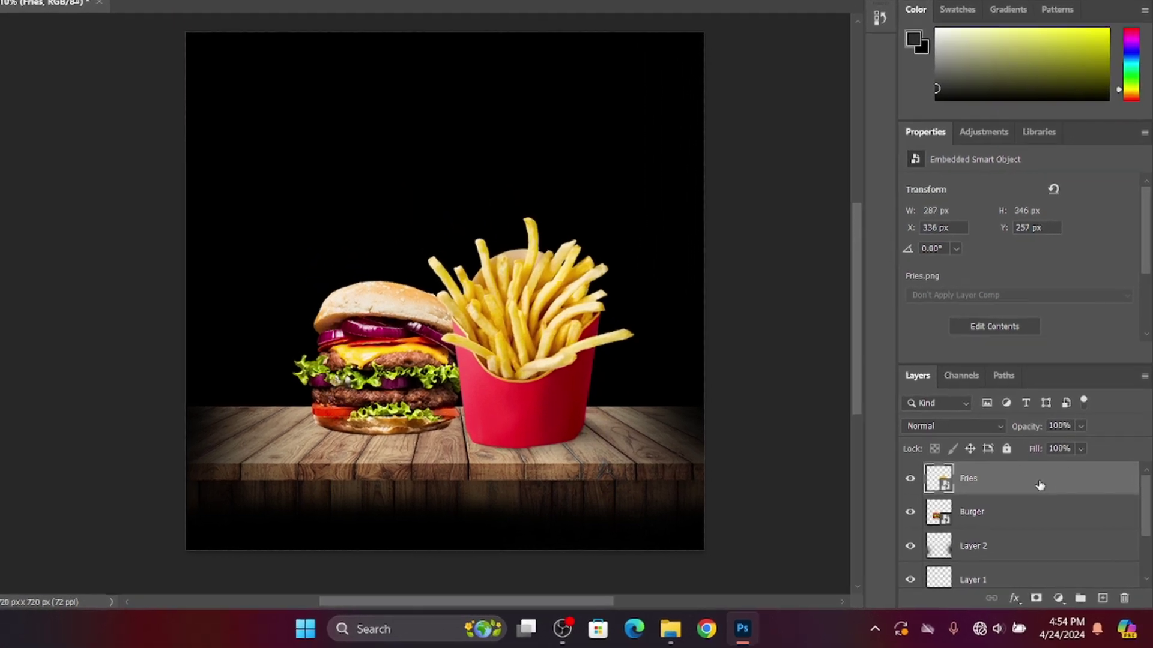
Move the Fries layer beneath the Burger layer and slide the burger to overlap the fries
left_click_drag(1040, 489, 1037, 528)
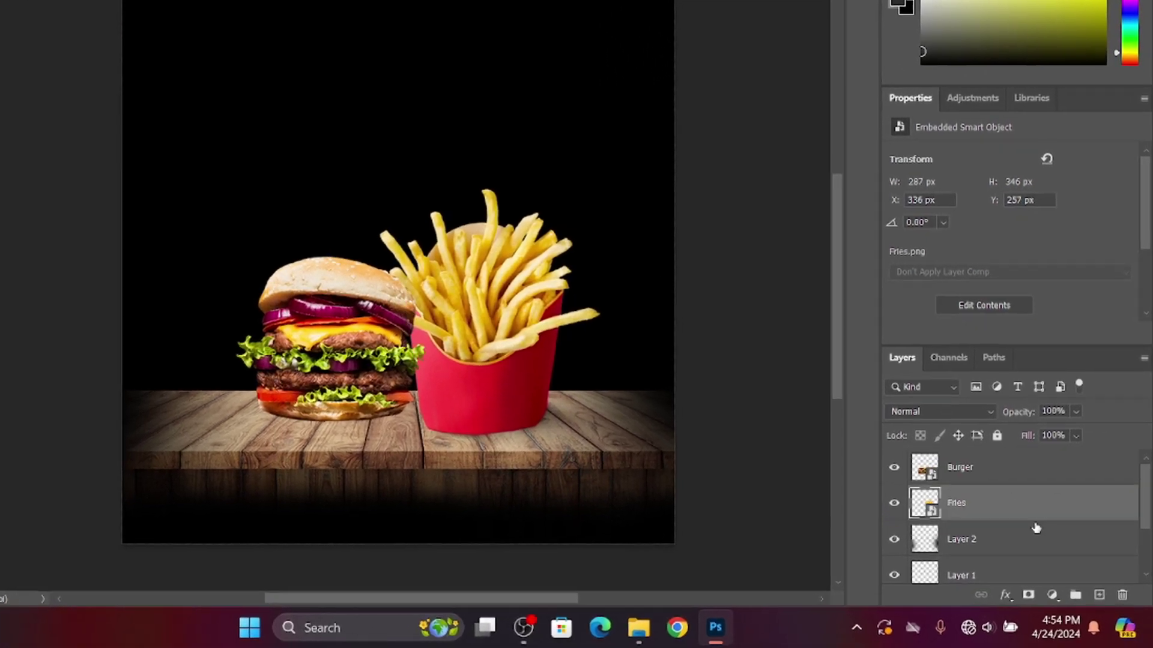
left_click_drag(405, 373, 409, 375)
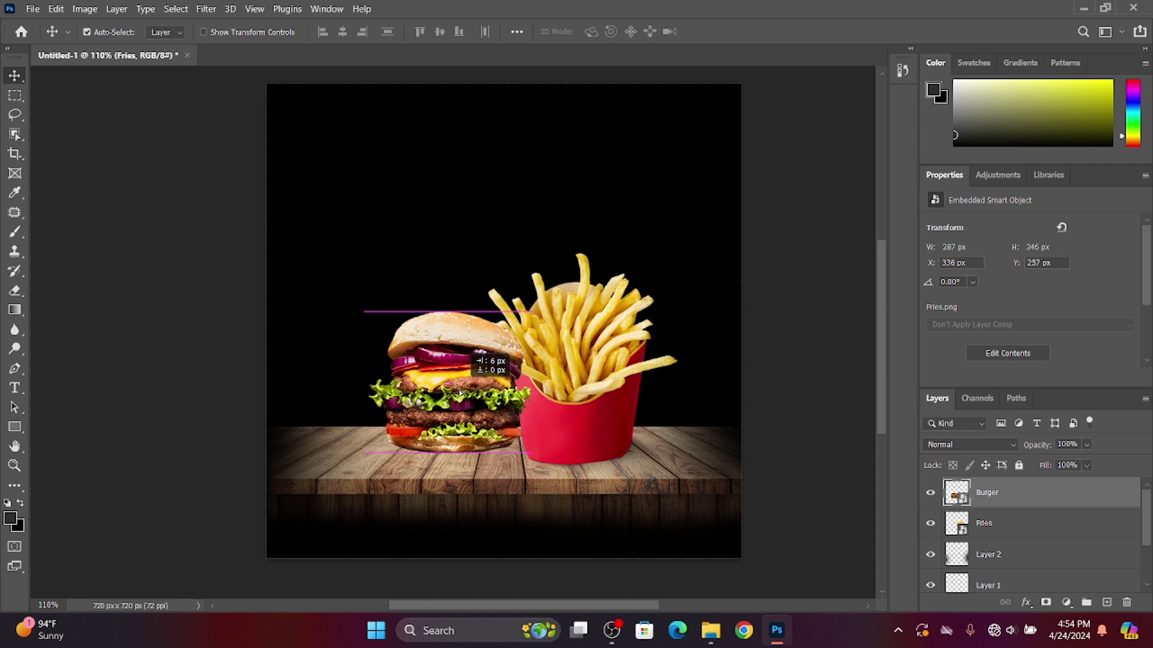
left_click_drag(459, 393, 474, 394)
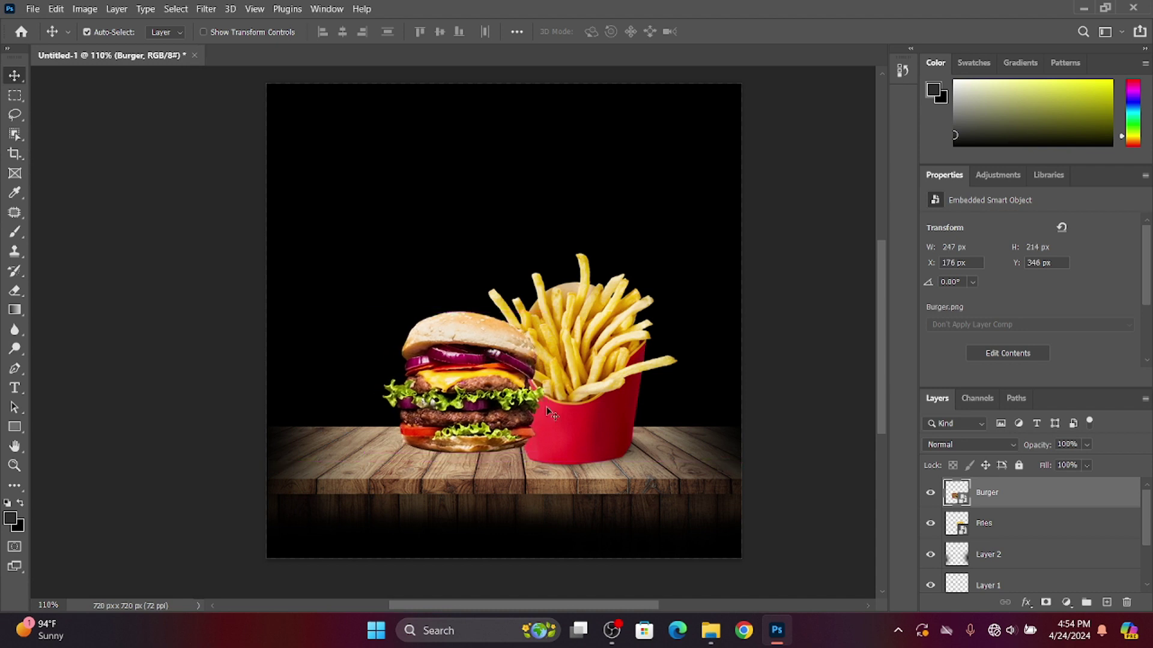
left_click(205, 9)
left_click(985, 529)
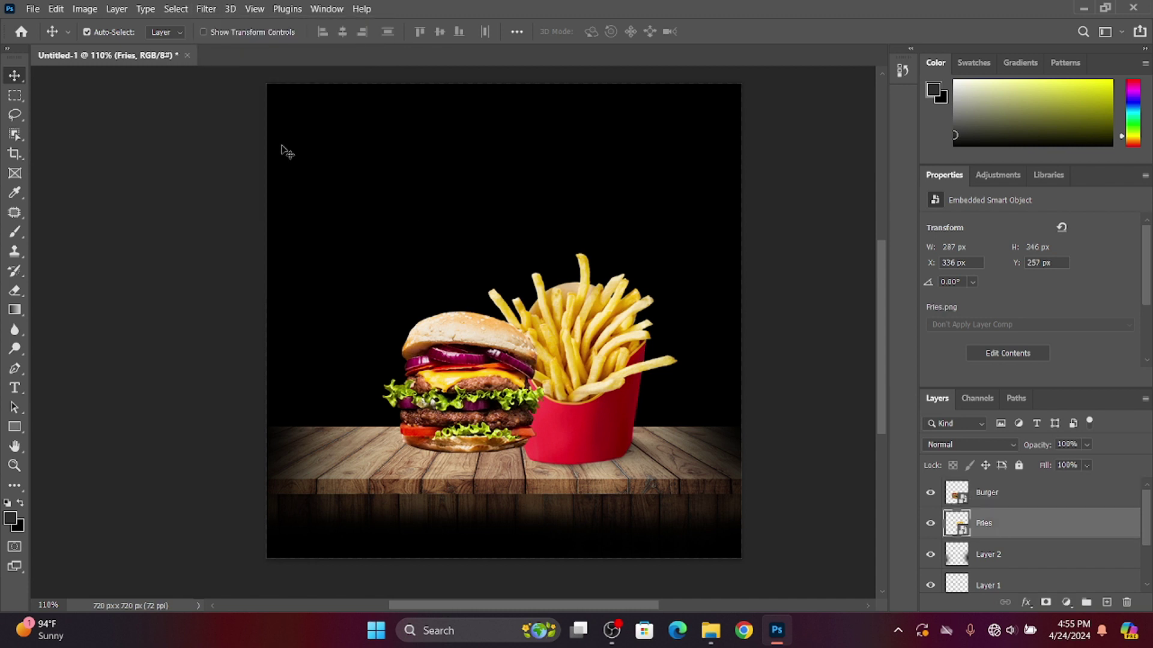
Apply Filter > Sharpen to the Fries layer
left_click(205, 9)
mouse_move(223, 272)
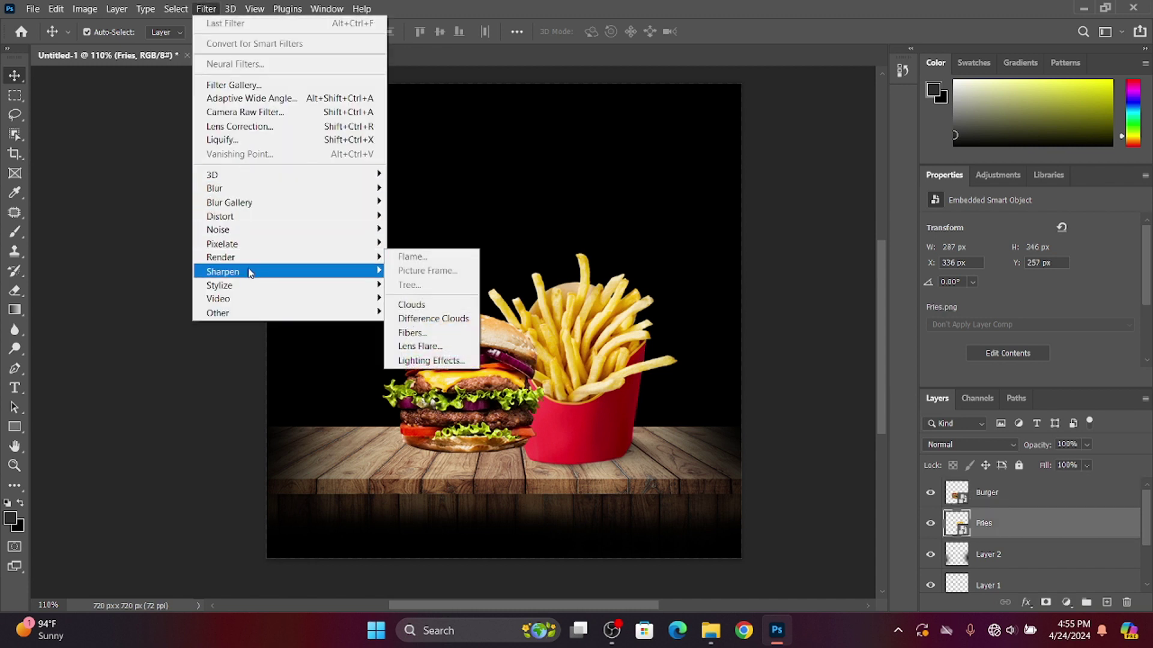
left_click(421, 285)
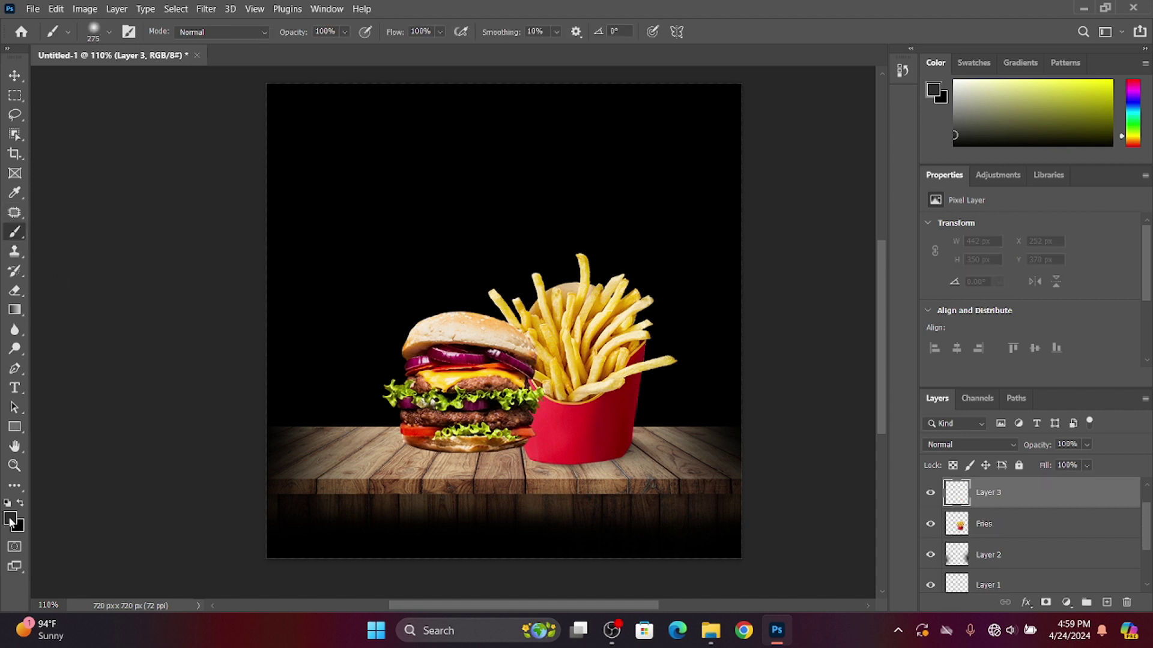
Paint a soft #000000 black shadow under the fries on the new layer
left_click(10, 520)
left_click(312, 383)
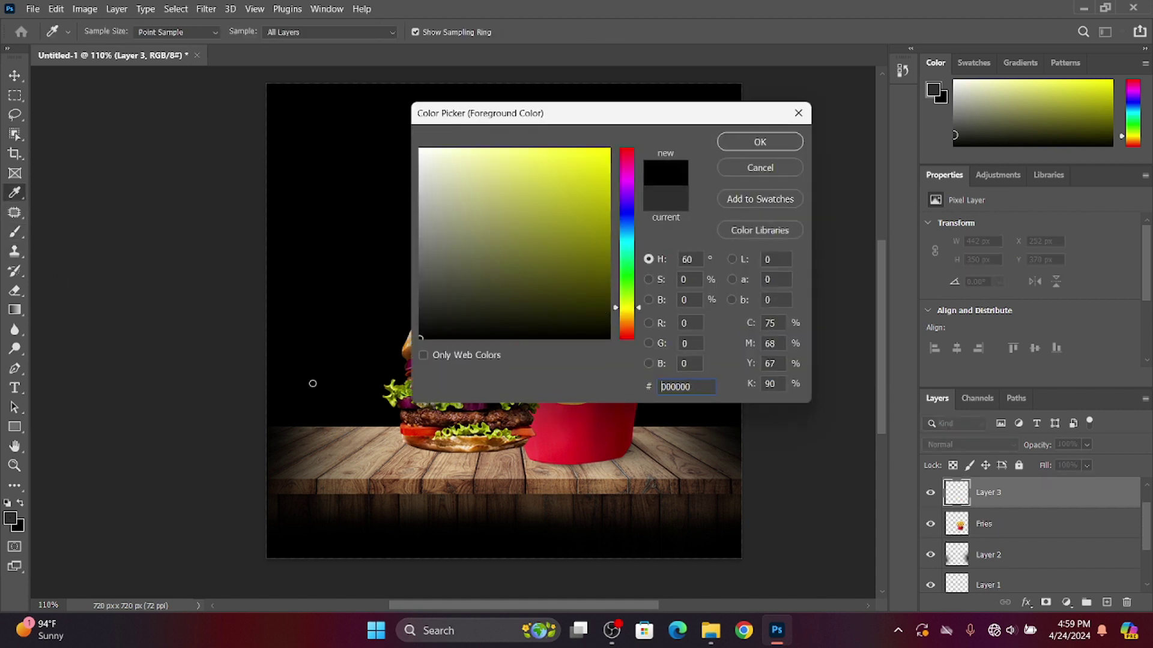
left_click(760, 141)
left_click(580, 474)
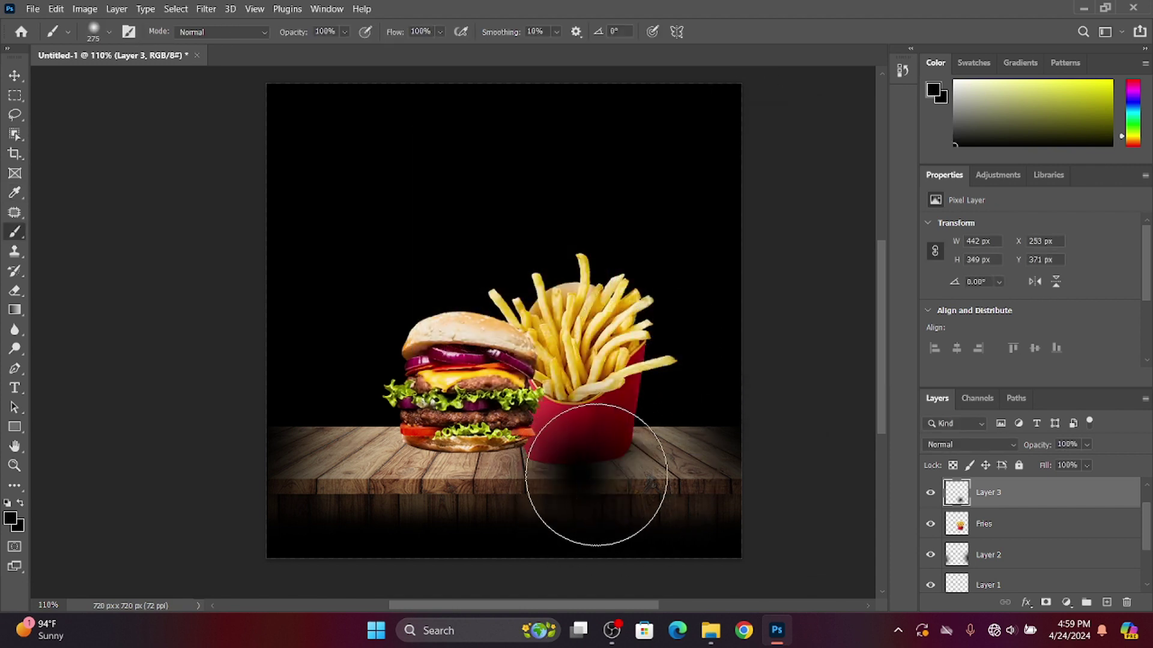
Squash the shadow into a thin, narrower strip beneath the burger and fries
left_click(14, 75)
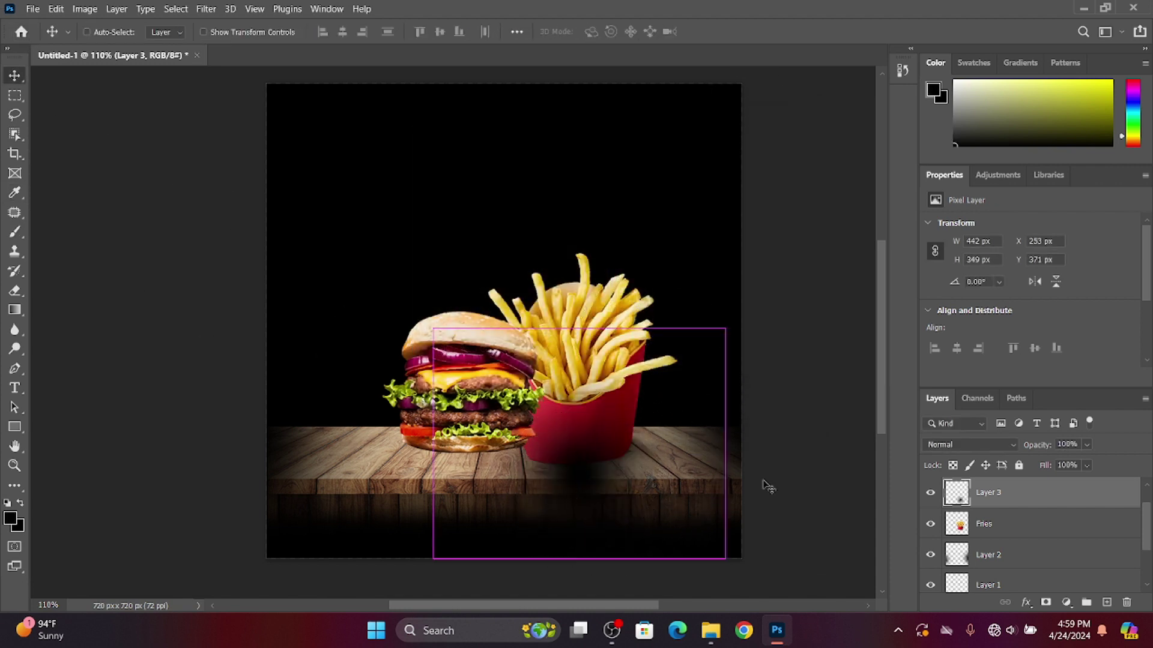
key("ctrl+t")
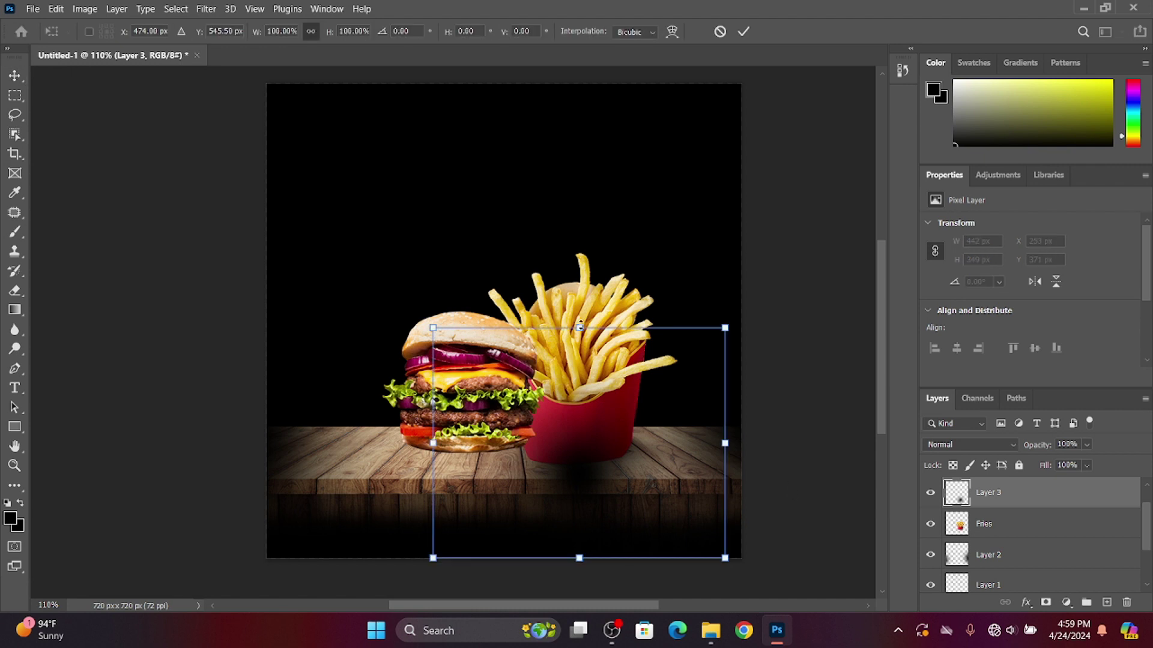
mouse_move(580, 328)
left_mouse_down()
mouse_move(588, 388)
mouse_move(636, 455)
mouse_move(628, 468)
left_mouse_up()
scroll(574, 507, "up", 2)
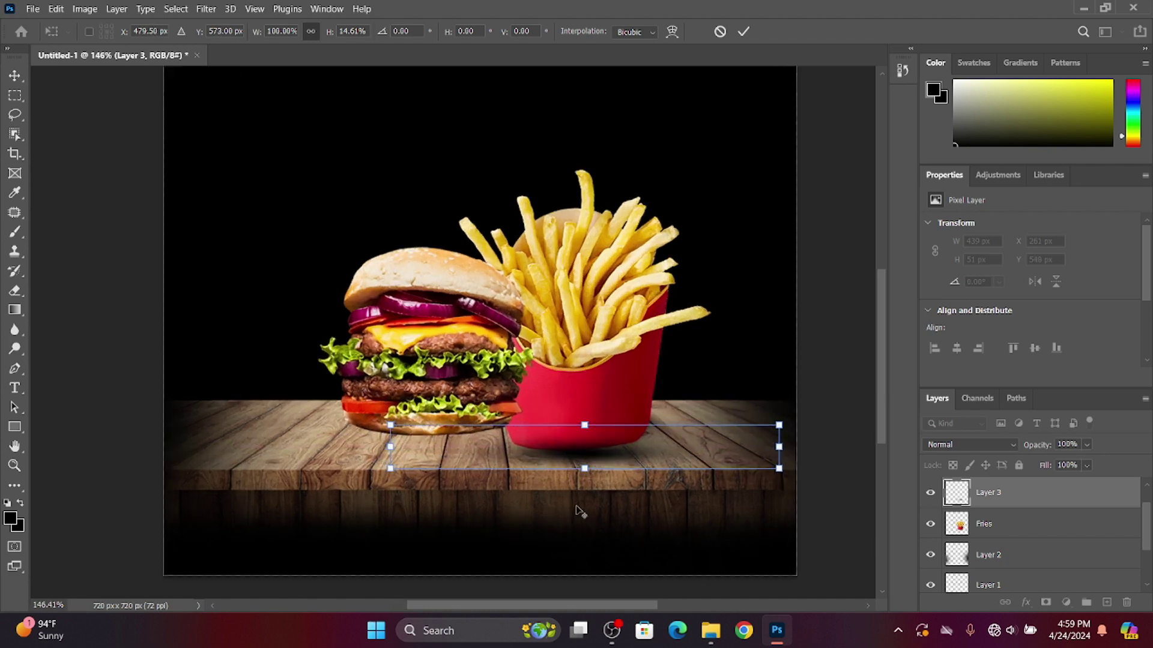
scroll(580, 512, "up", 2)
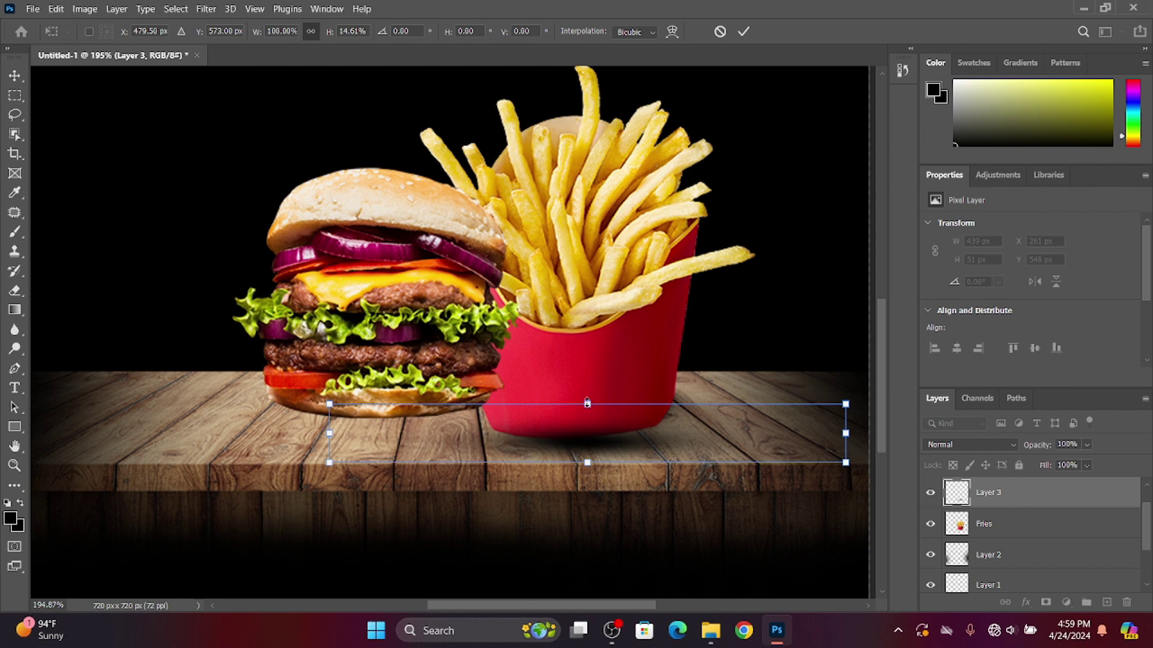
left_click_drag(587, 403, 587, 419)
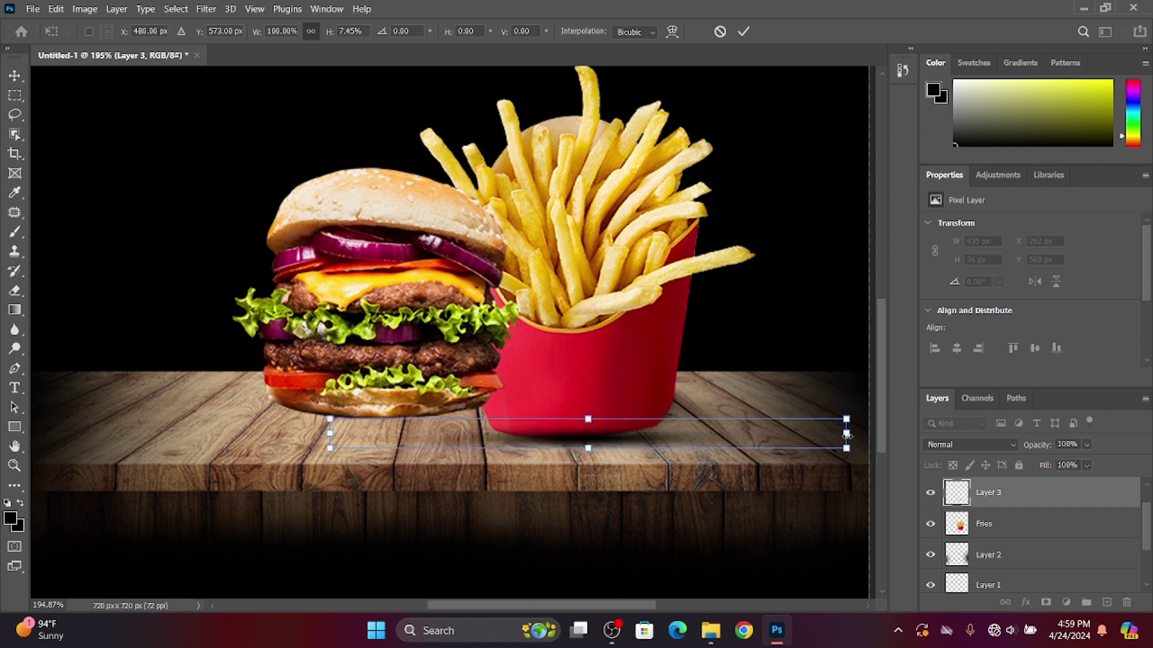
left_click_drag(846, 433, 788, 445)
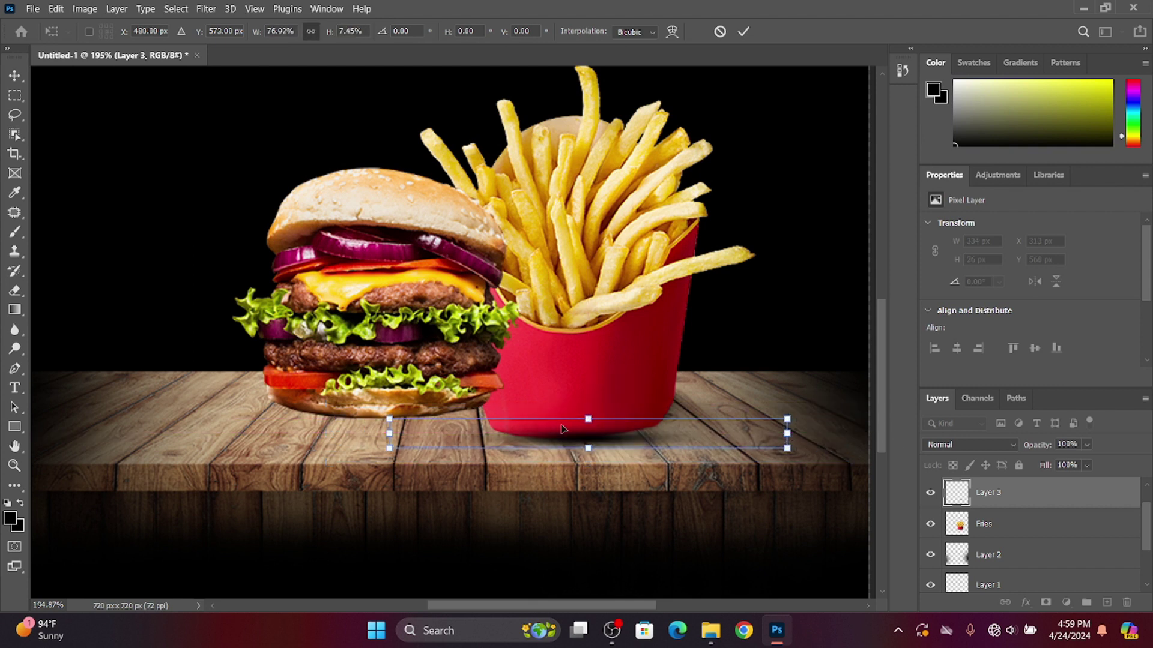
left_click_drag(588, 436, 577, 437)
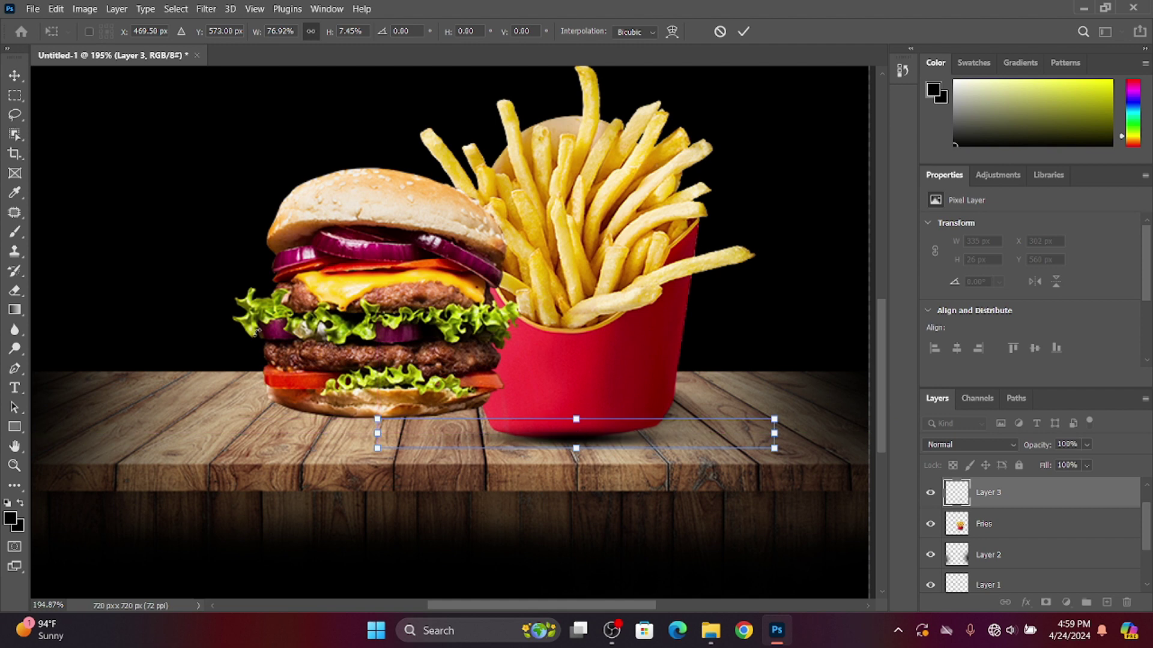
key("Return")
Mask away the shadow's ends and move it slightly lower beneath the fries box
left_click(1035, 599)
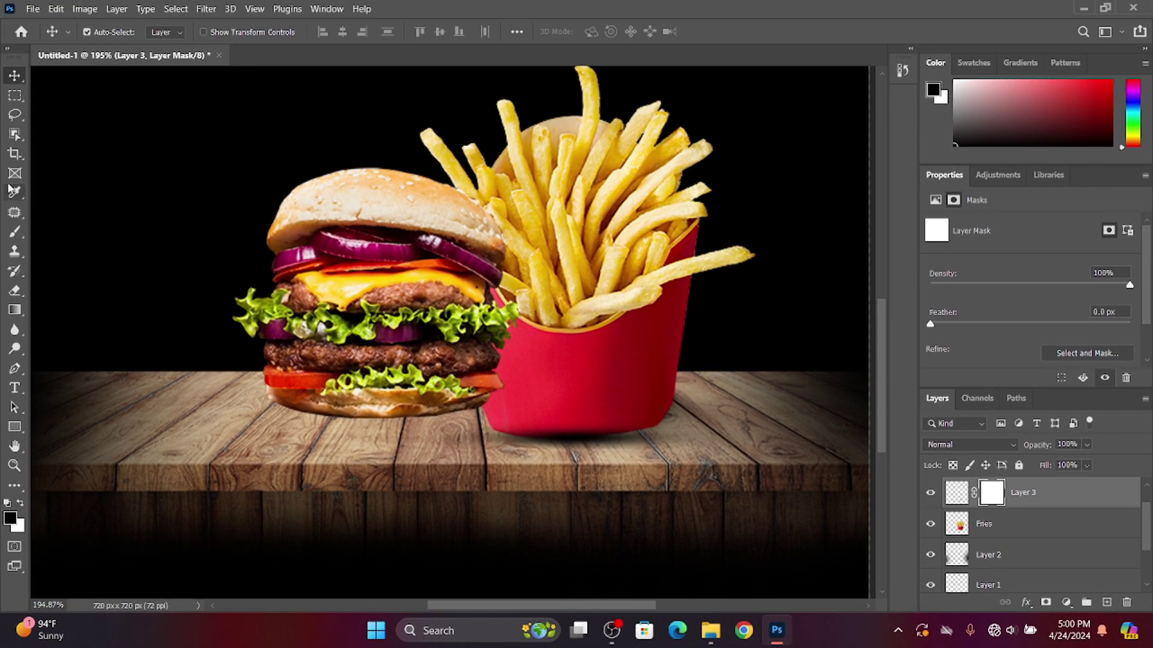
left_click(15, 231)
left_click(343, 444)
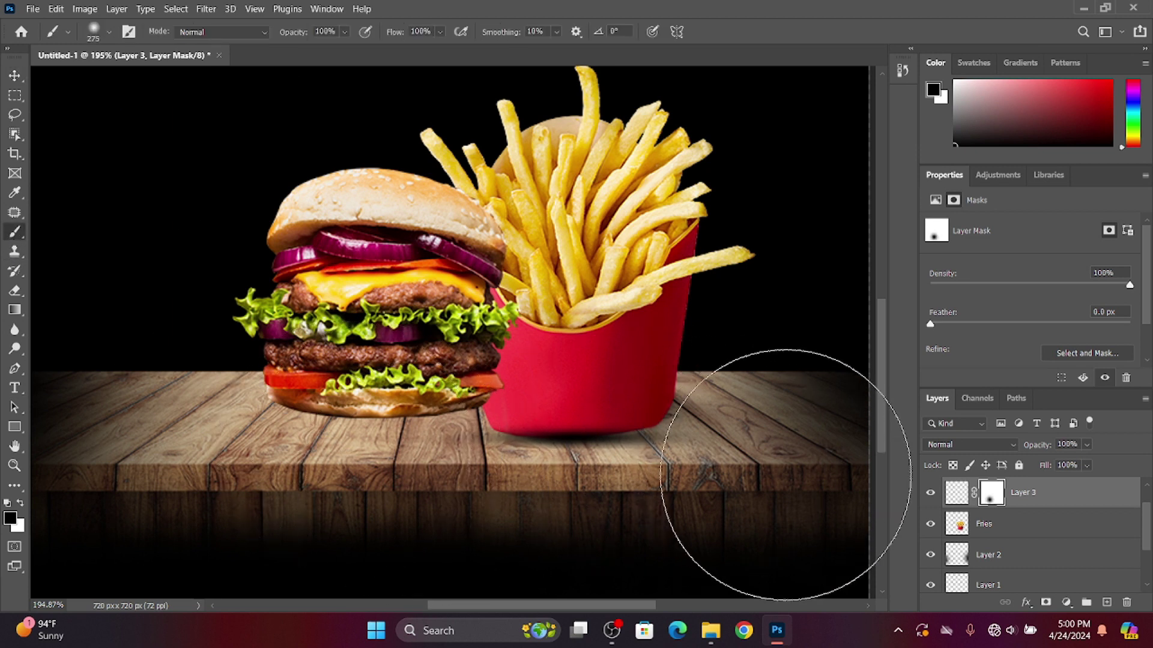
left_click(785, 476)
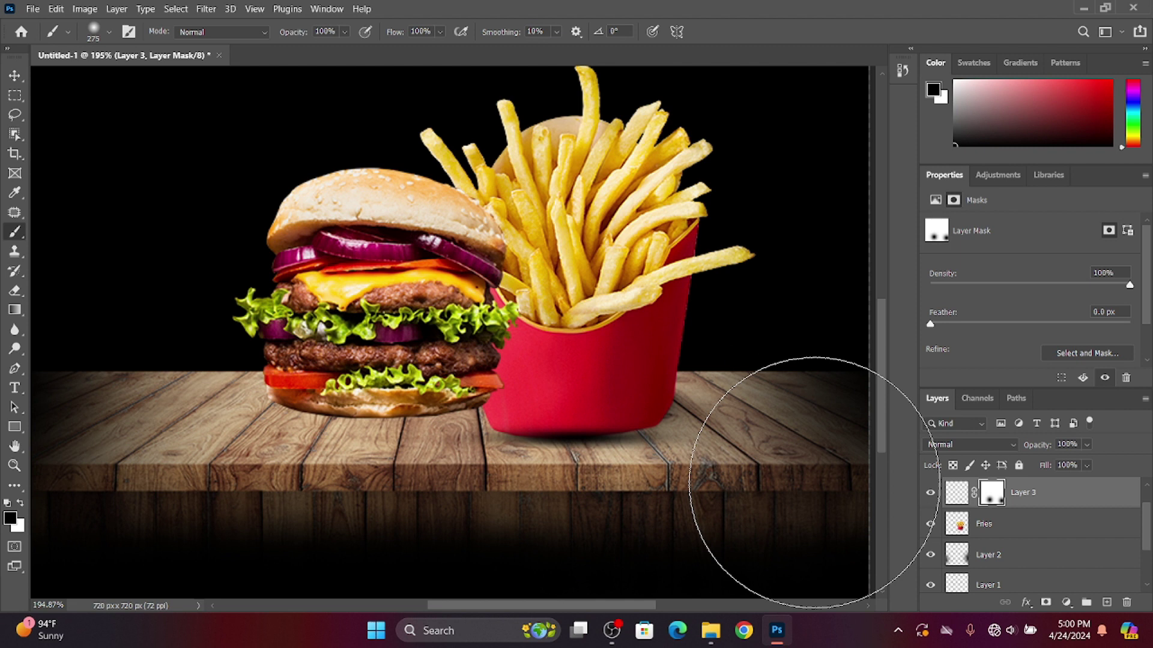
key("v")
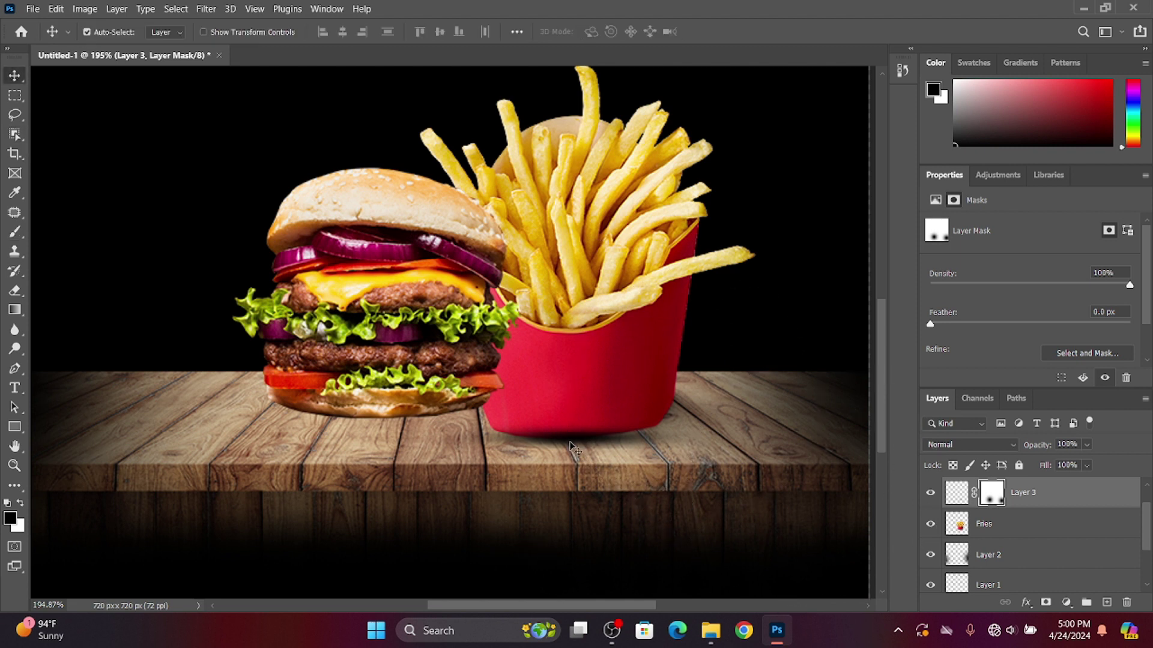
left_click_drag(570, 445, 574, 454)
Lift the fries slightly, raise the Layer 3 shadow under them, and lower the burger a little
left_click(608, 242)
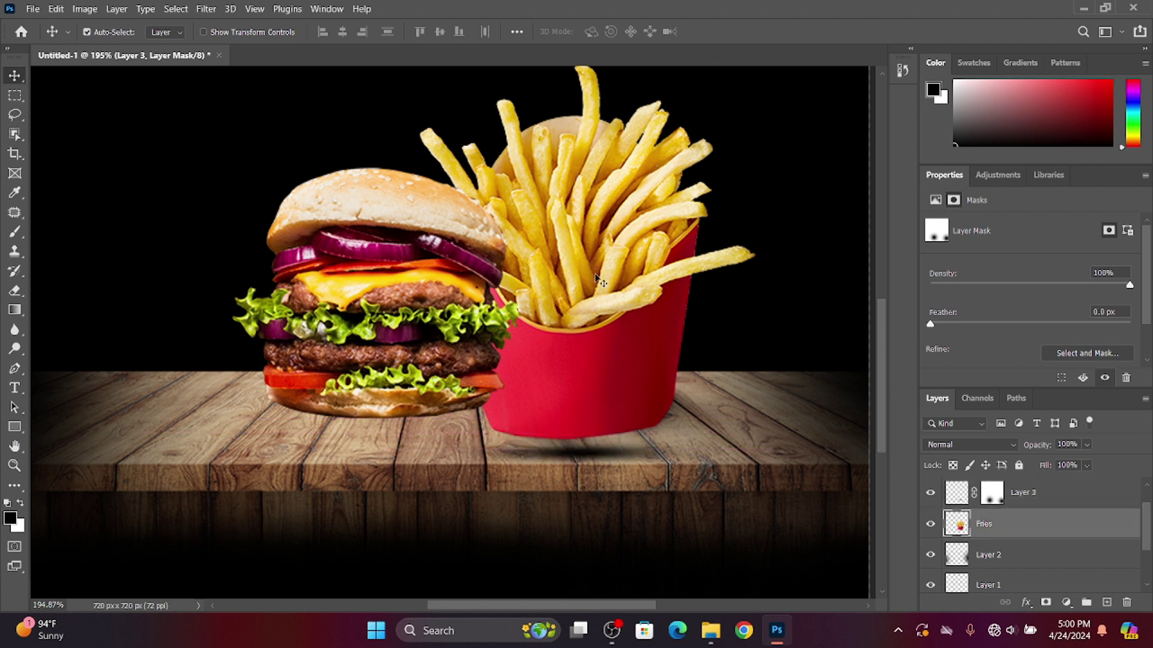
left_click_drag(618, 334, 611, 323)
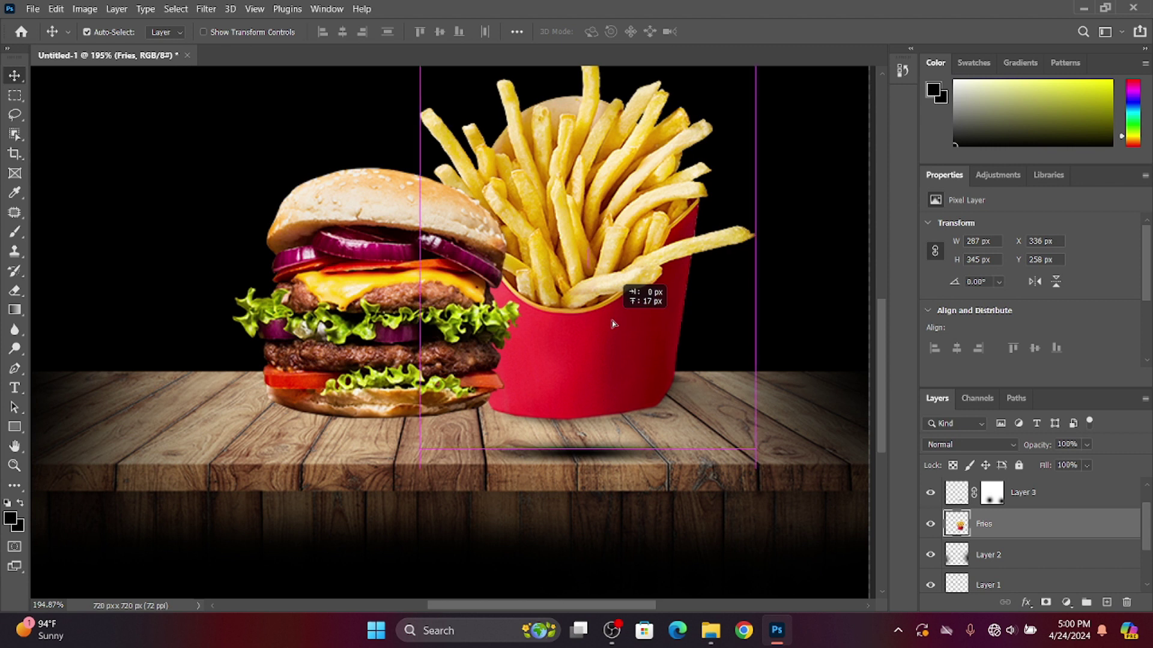
left_click_drag(580, 459, 580, 430)
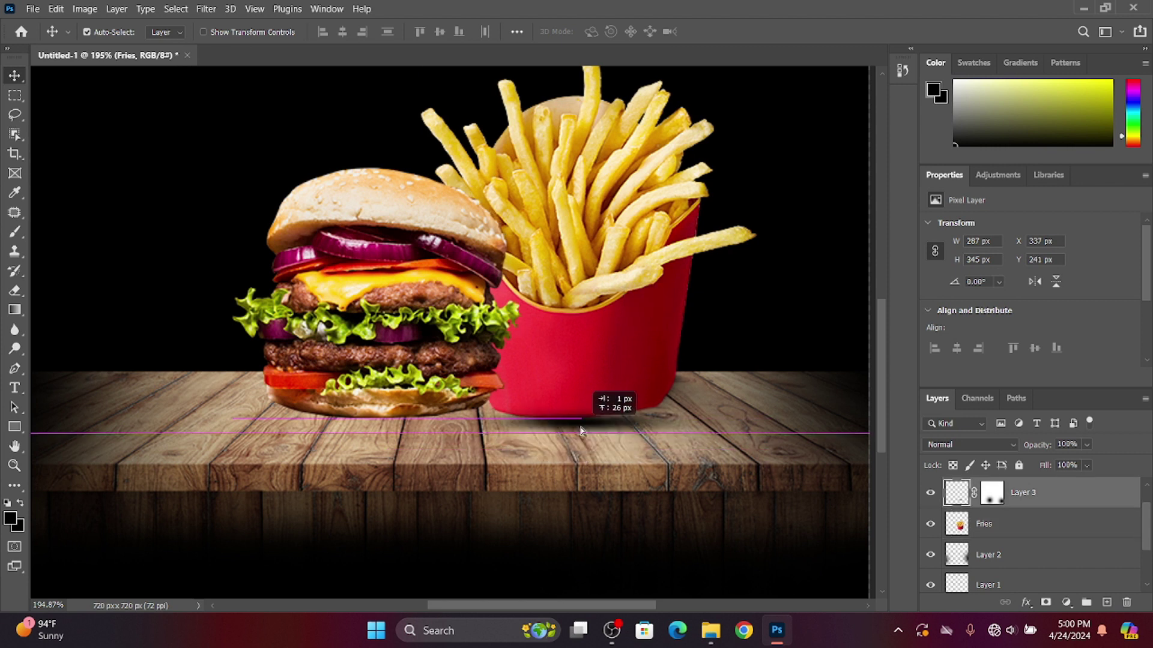
left_click_drag(388, 347, 391, 362)
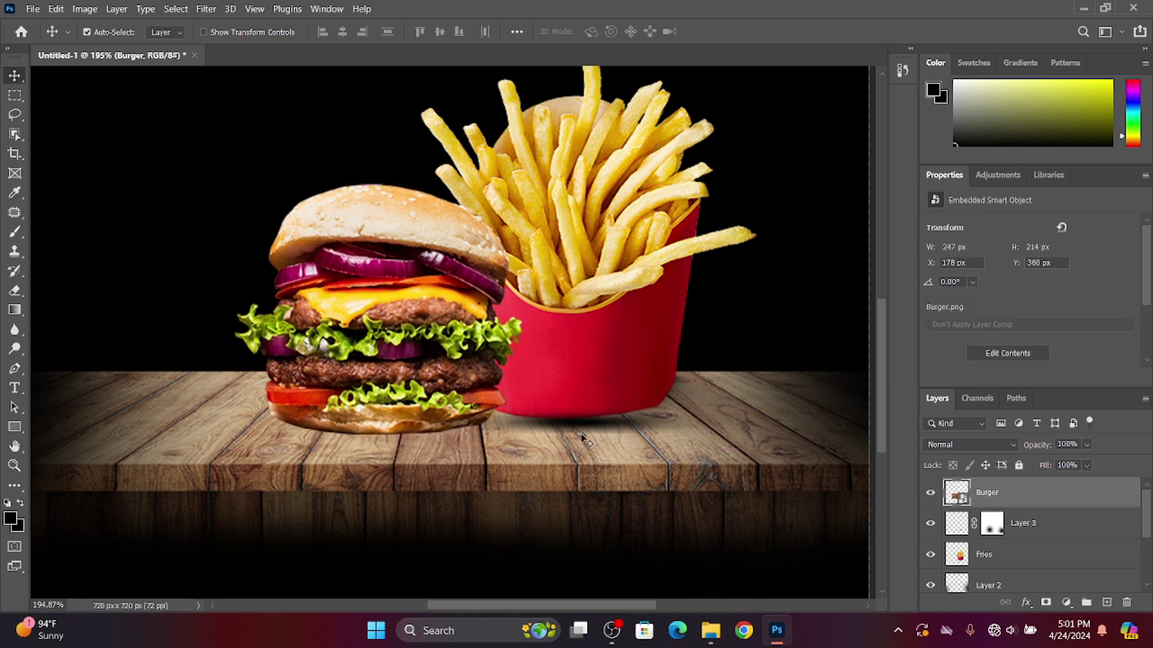
left_click_drag(585, 442, 587, 444)
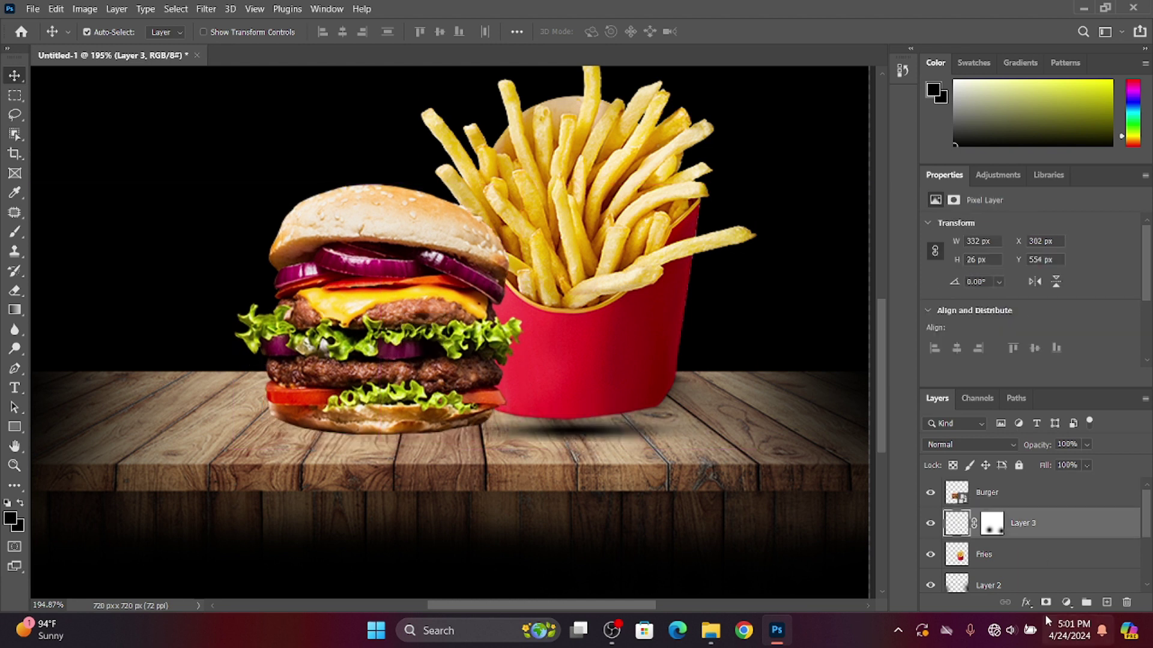
Duplicate the Layer 3 shadow and move the copy under the burger
right_click(1022, 525)
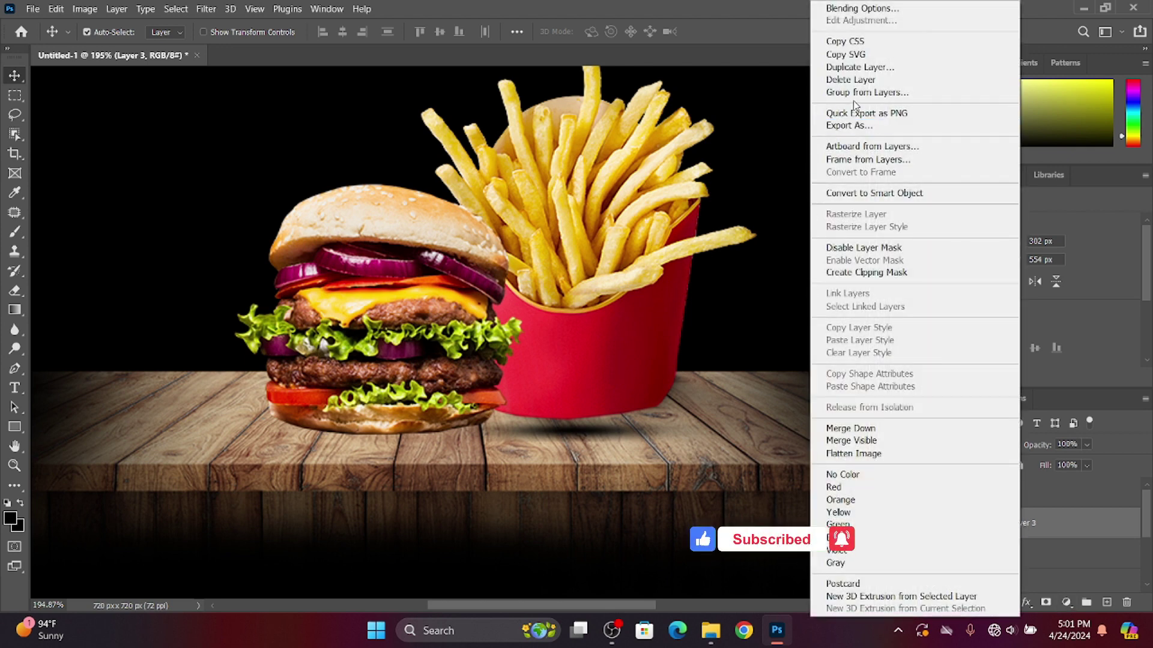
left_click(859, 67)
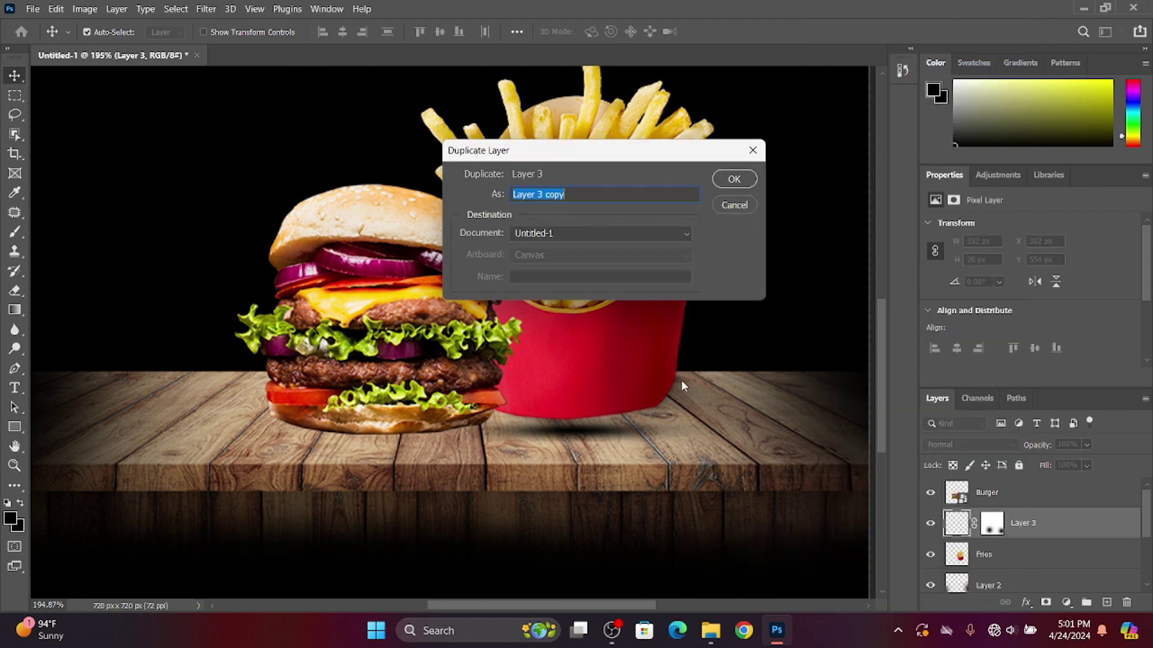
left_click(729, 180)
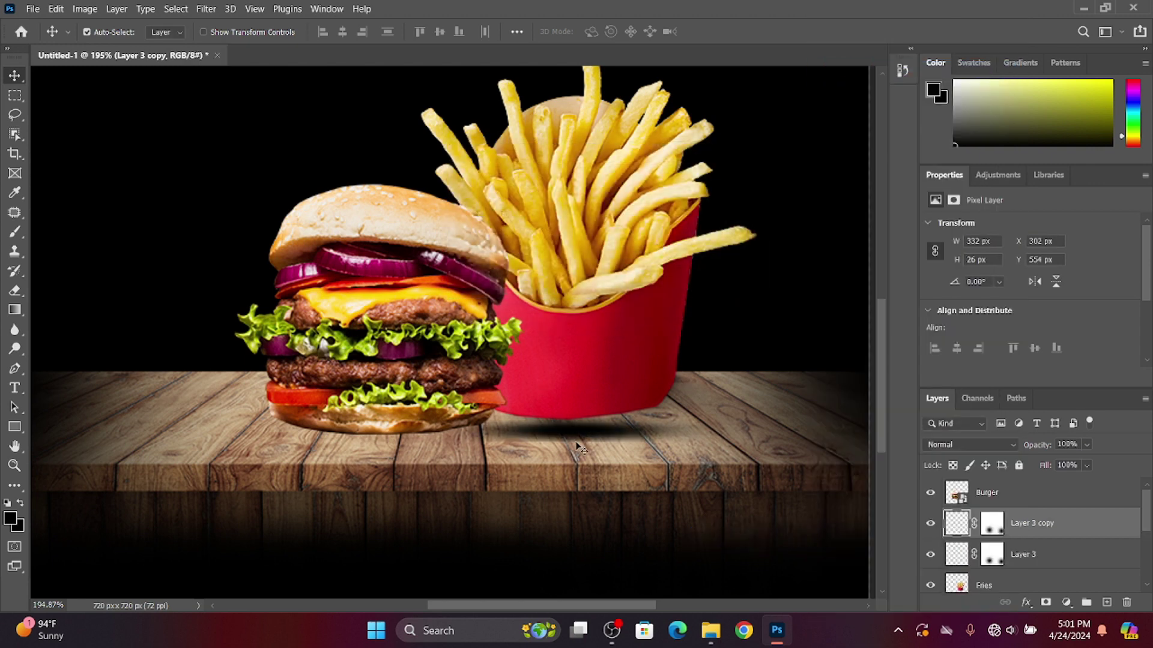
mouse_move(578, 447)
left_mouse_down()
mouse_move(379, 455)
mouse_move(419, 433)
left_mouse_up()
scroll(379, 457, "up", 4)
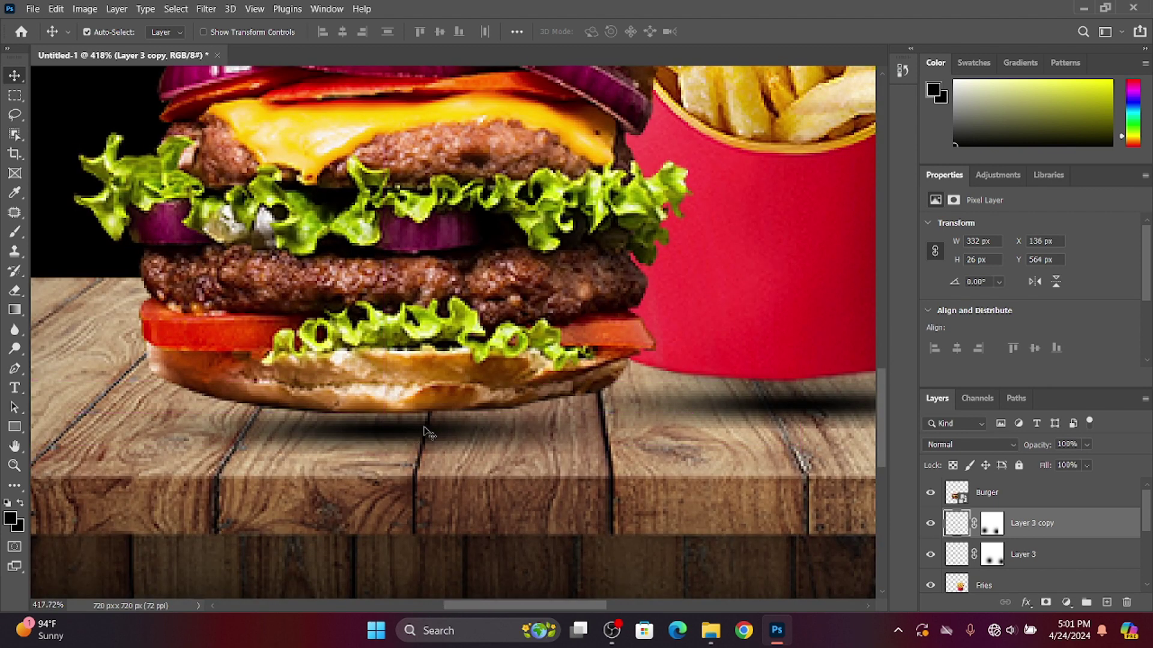
Stretch the copied shadow wider to fit beneath the burger and fit the canvas in view
key("ctrl+t")
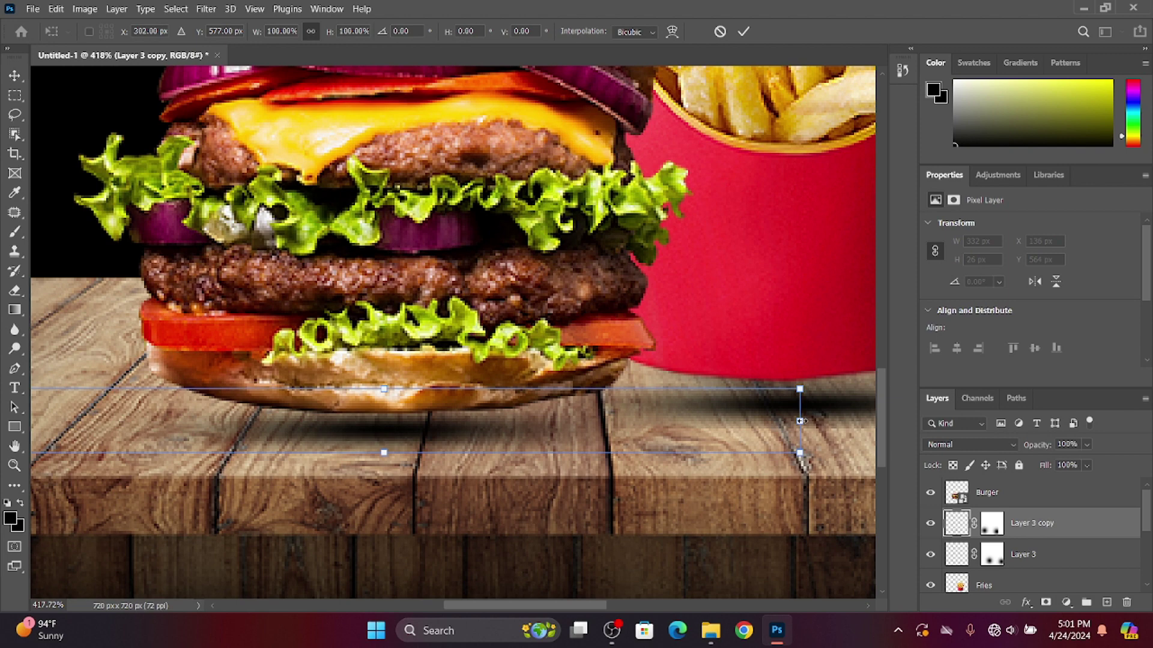
left_click_drag(800, 421, 591, 421)
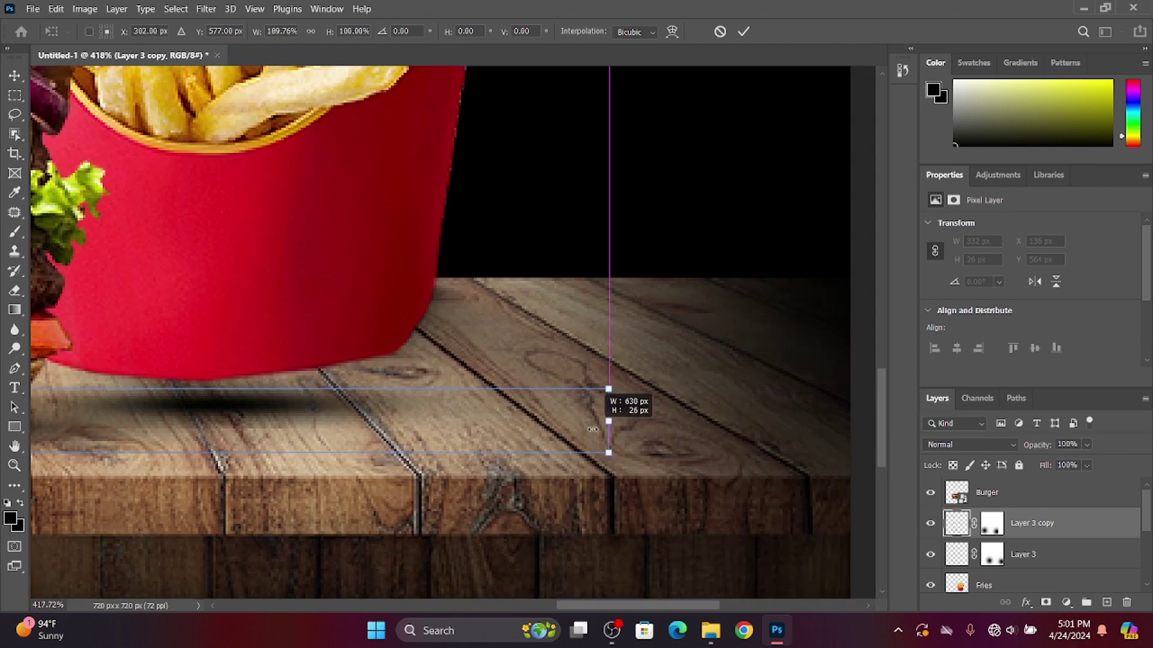
scroll(685, 433, "down", 5)
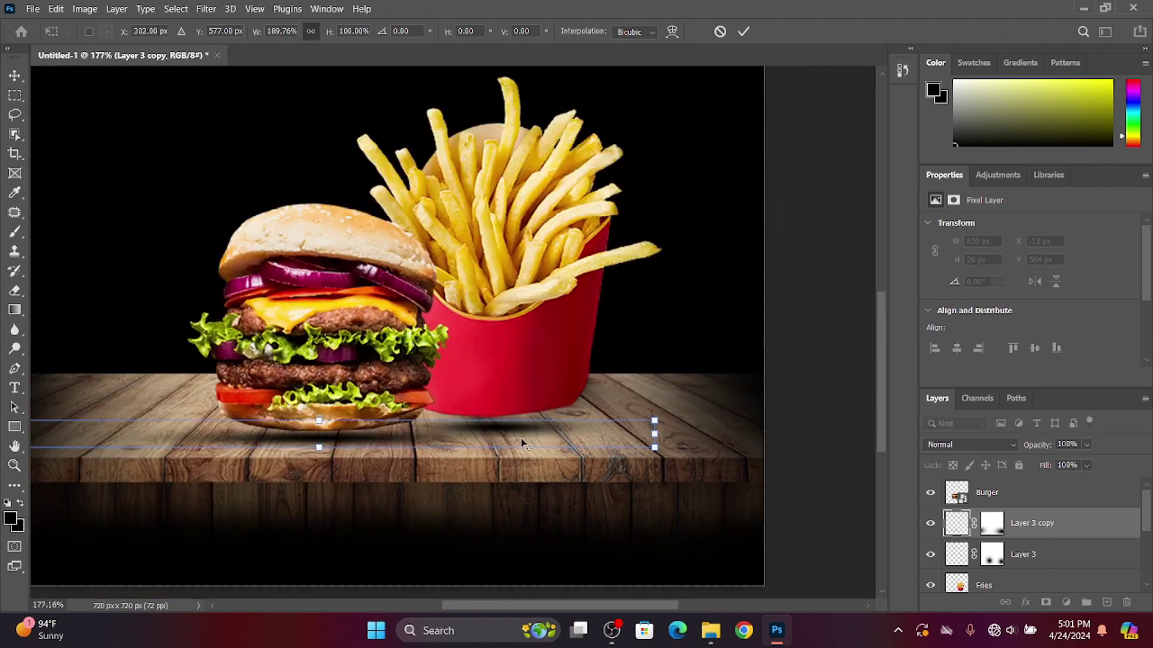
scroll(521, 444, "up", 3)
scroll(828, 442, "down", 2)
left_click_drag(831, 429, 762, 433)
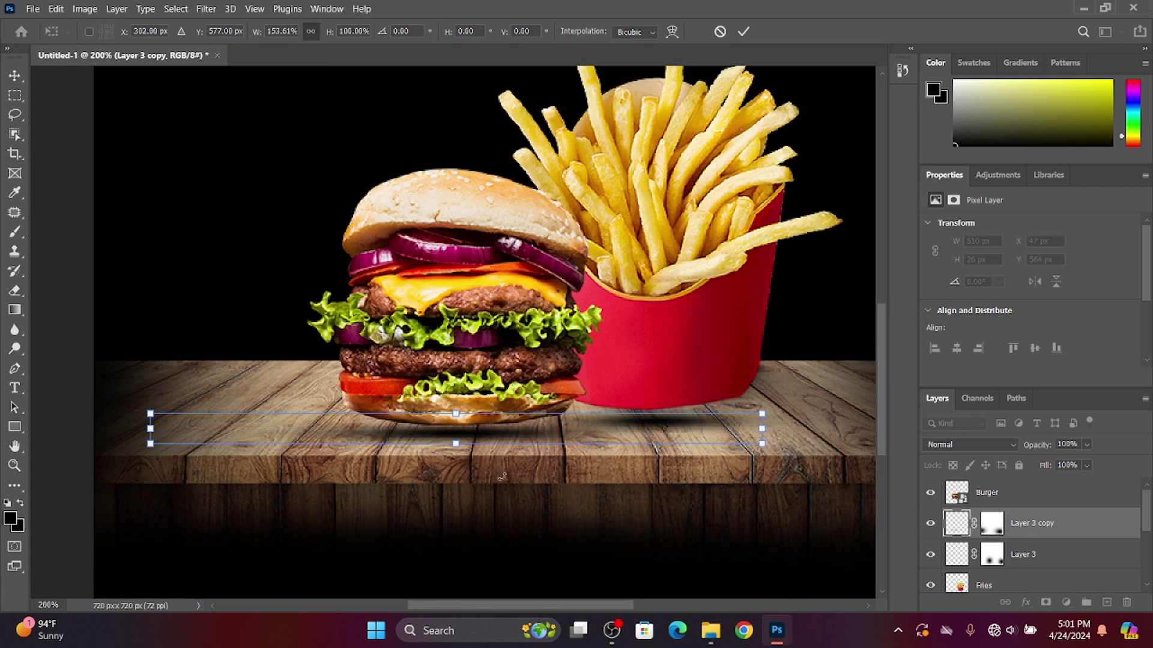
key("Return")
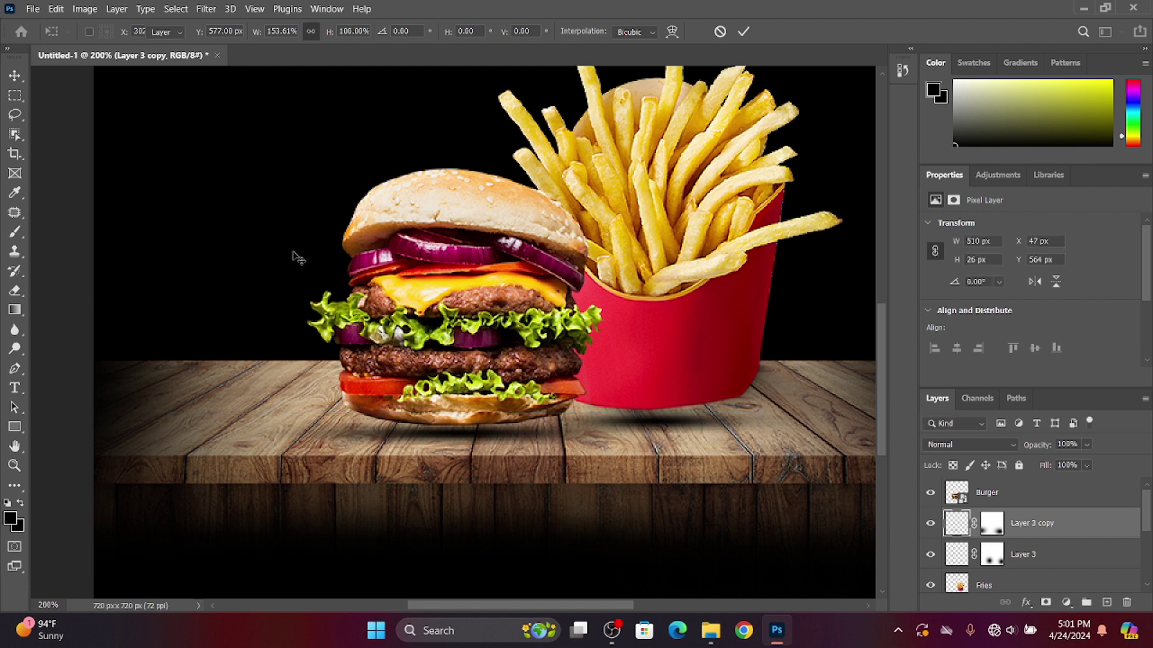
key("ctrl+0")
scroll(520, 501, "up", 1)
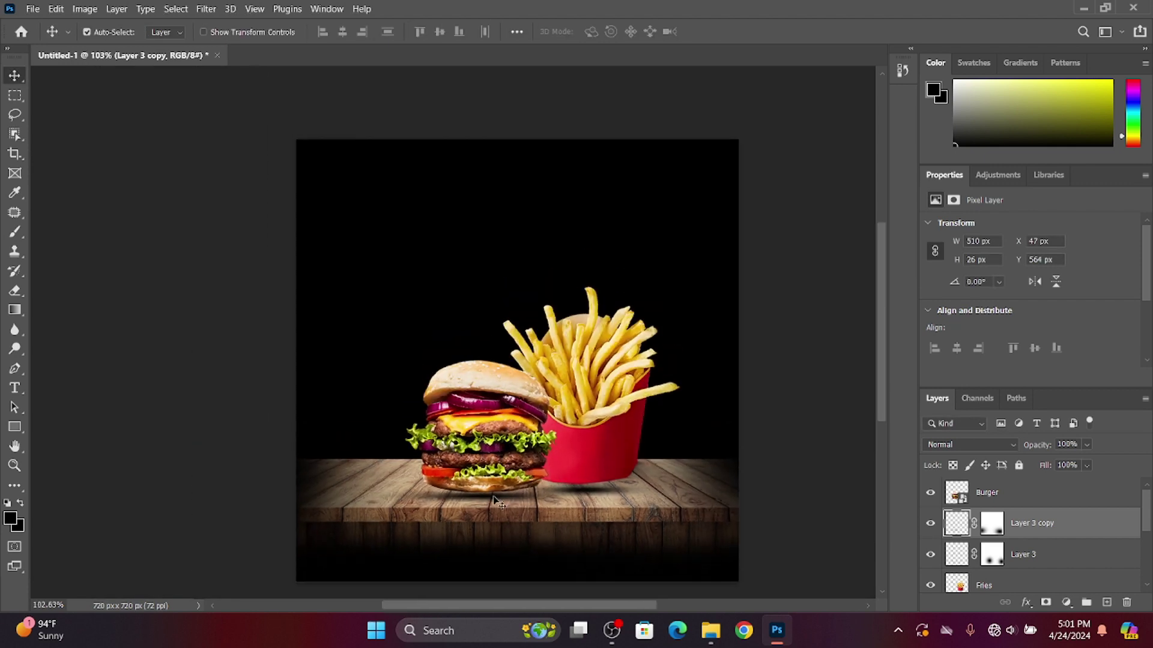
scroll(500, 504, "up", 2)
scroll(500, 504, "down", 2)
scroll(572, 502, "up", 1)
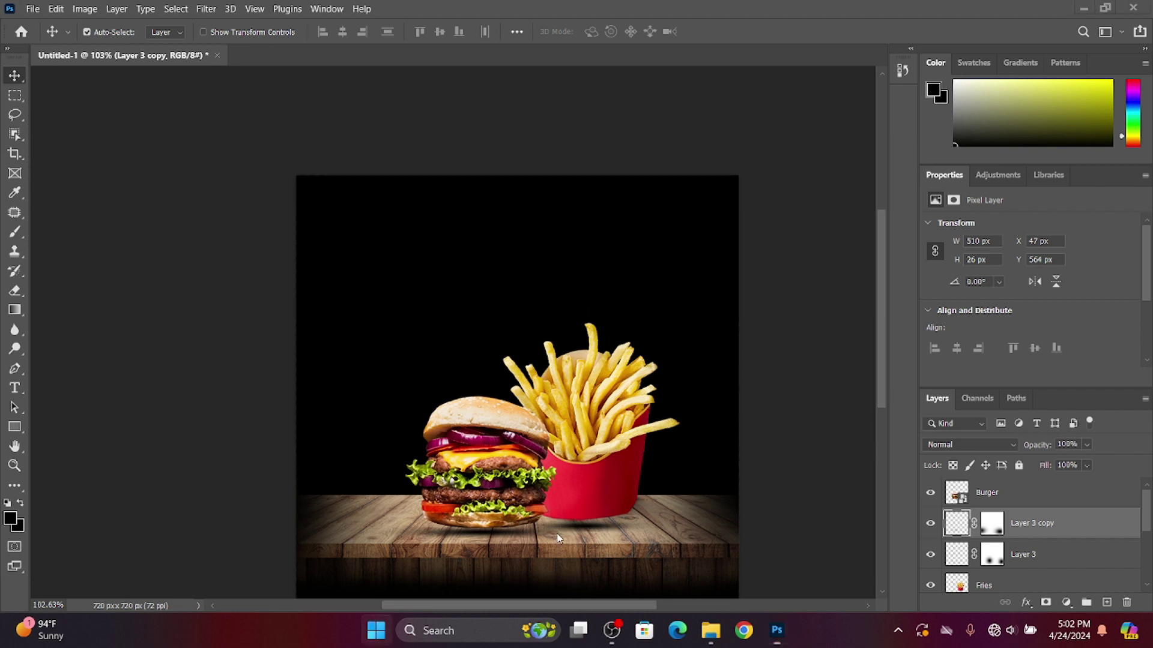
key("super")
key("super")
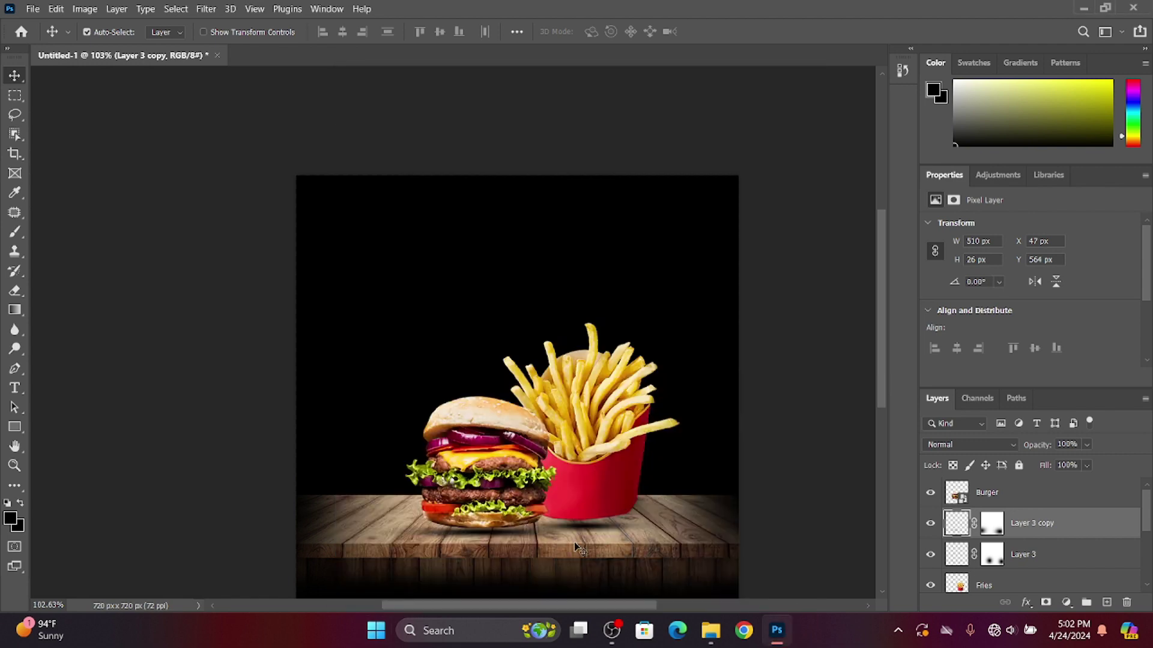
scroll(578, 544, "up", 1)
scroll(578, 544, "up", 3)
key("ctrl+t")
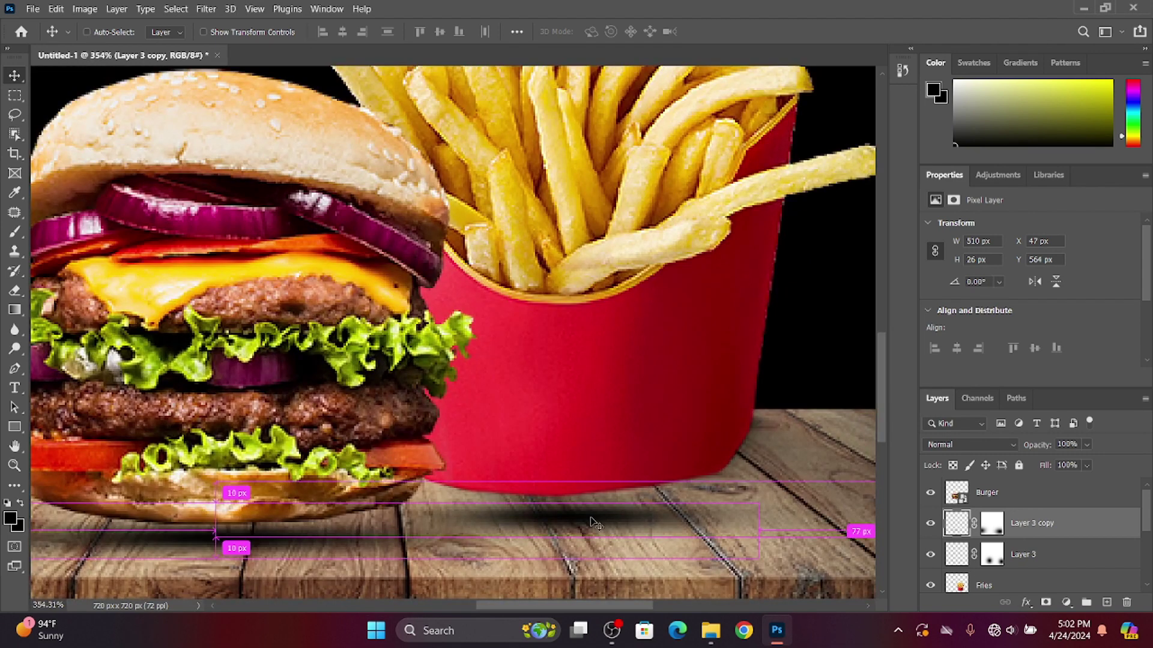
Nudge Layer 3 copy up, widen and raise the Layer 3 fries shadow, then add a new empty layer
left_click_drag(278, 539, 279, 532)
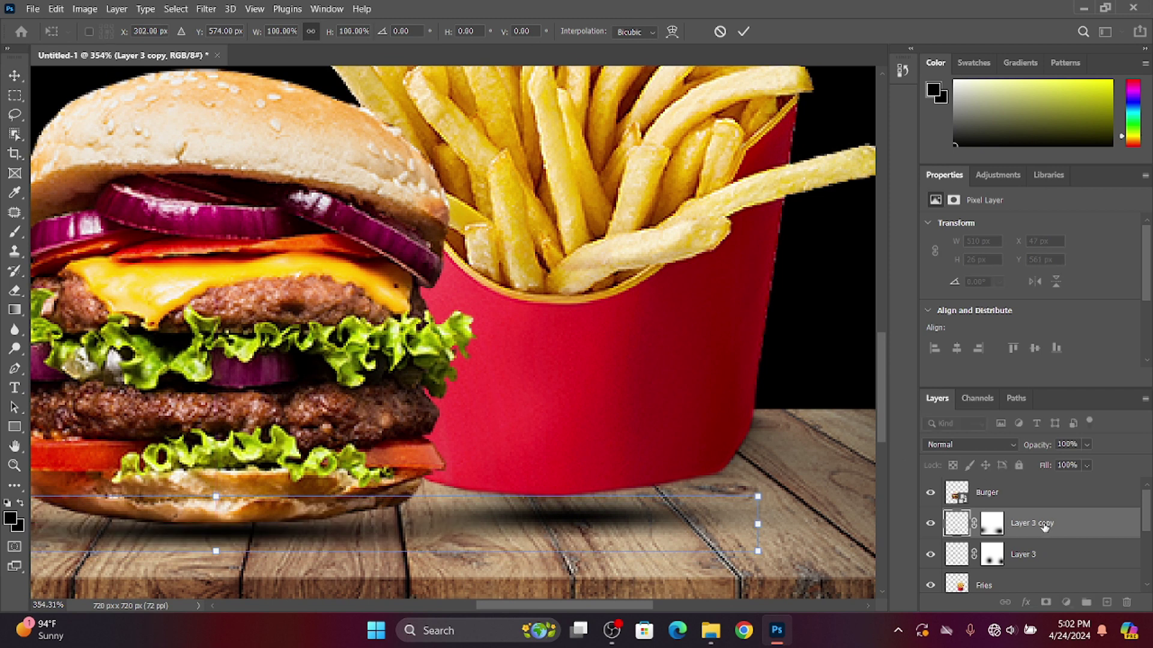
left_click(1070, 560)
key("ctrl+t")
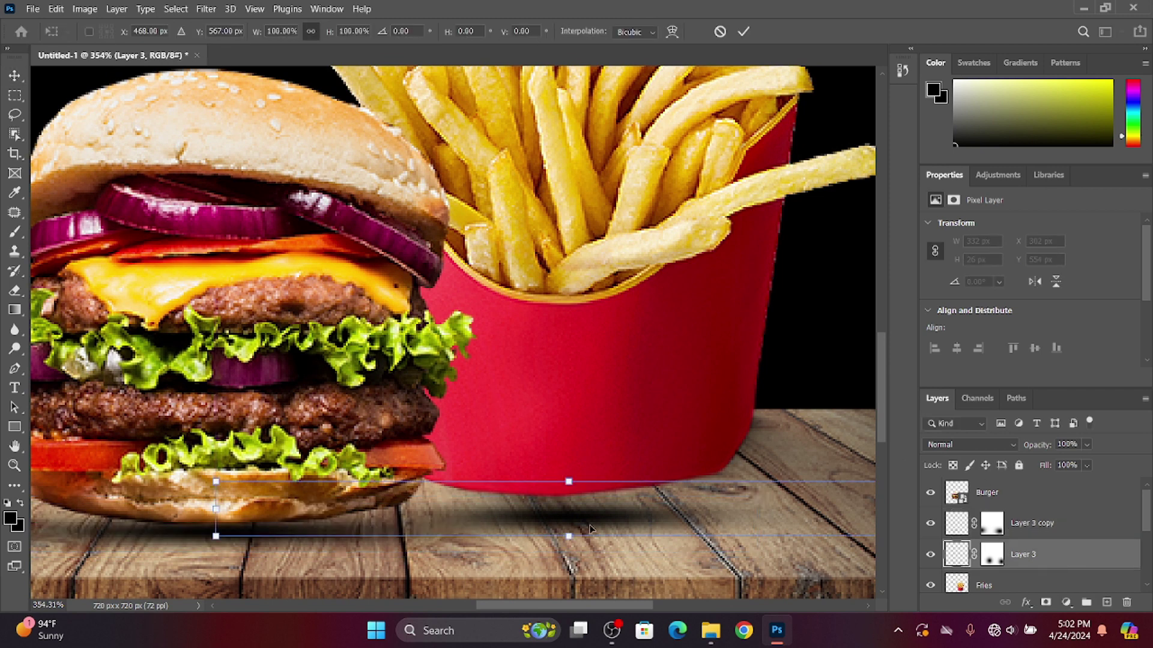
scroll(474, 521, "right", 2)
scroll(344, 526, "down", 3)
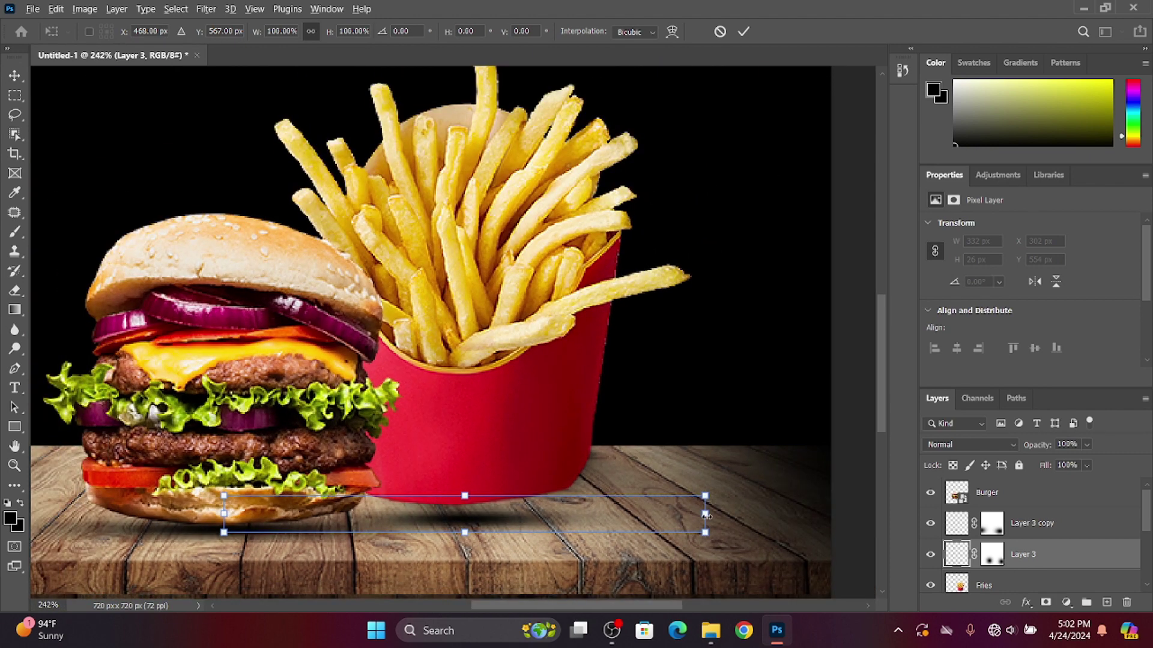
left_click_drag(706, 514, 775, 506)
left_click_drag(476, 529, 462, 524)
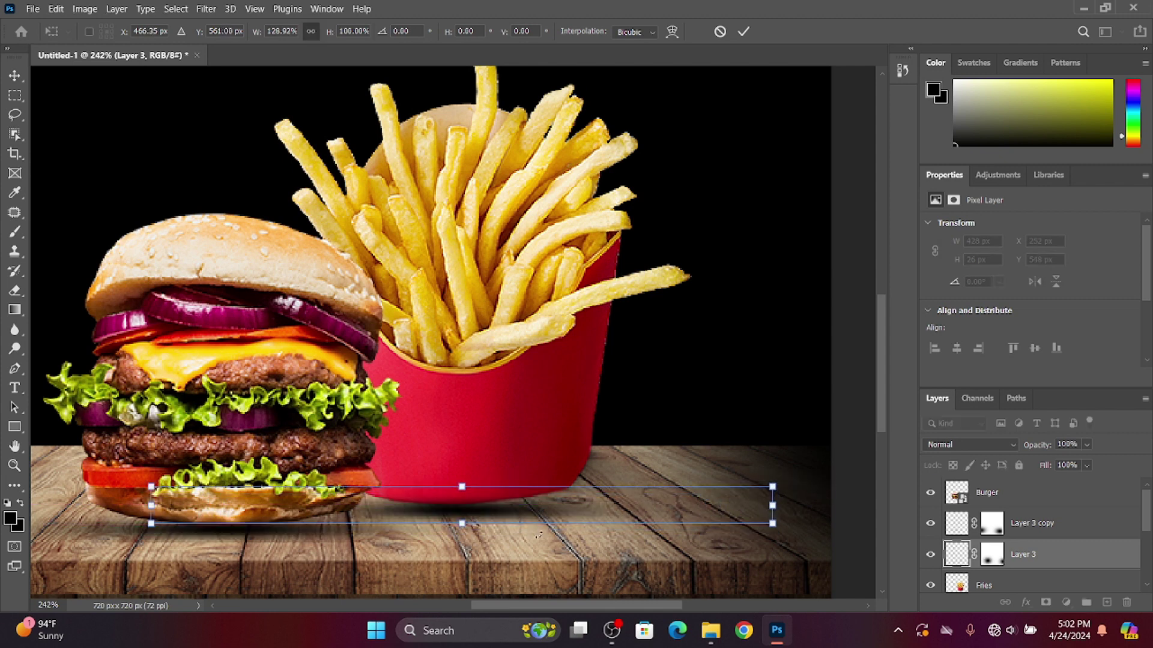
scroll(538, 534, "down", 3)
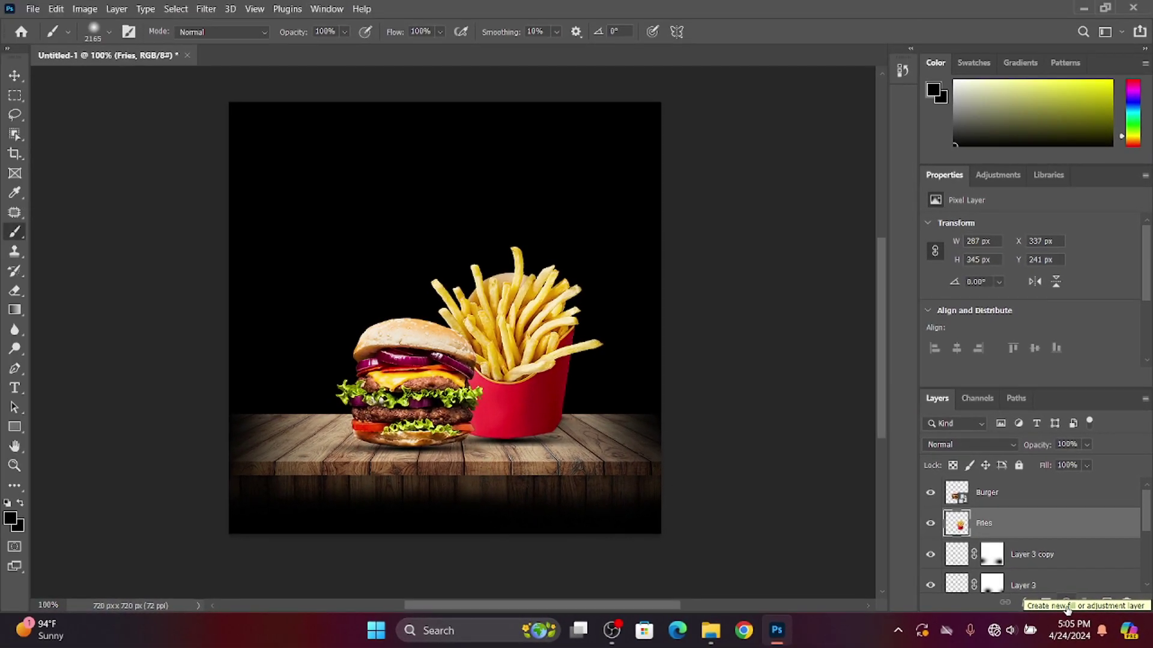
left_click(104, 38)
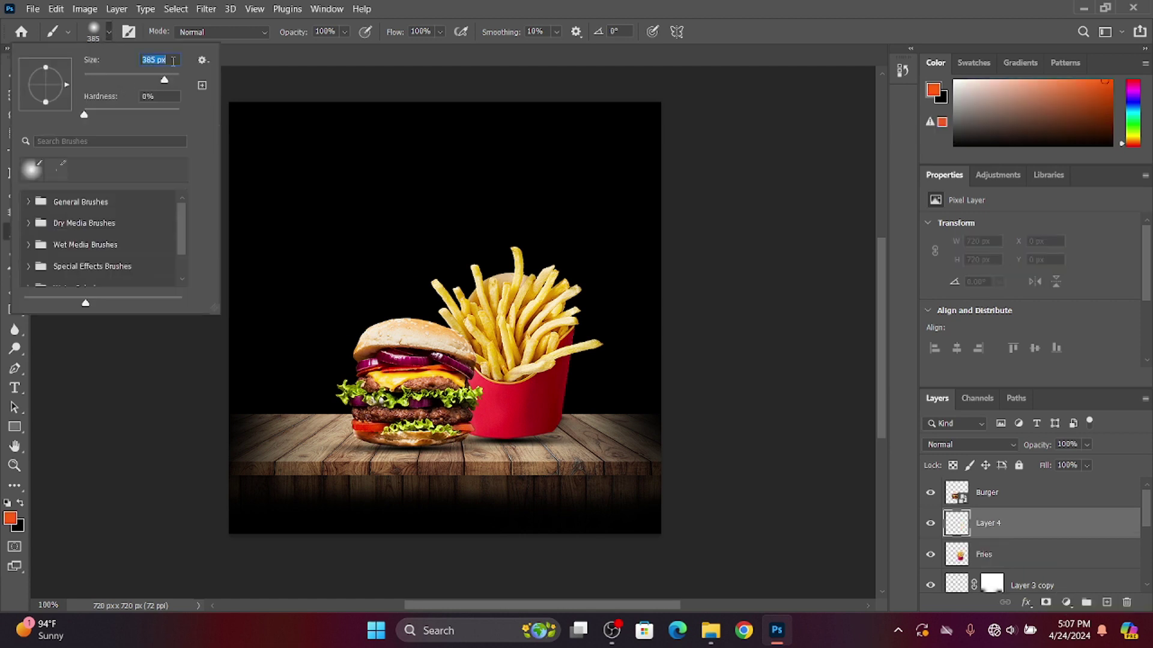
Set the soft brush to 700 px and dab one orange glow around the food
left_click_drag(173, 60, 137, 61)
type("700")
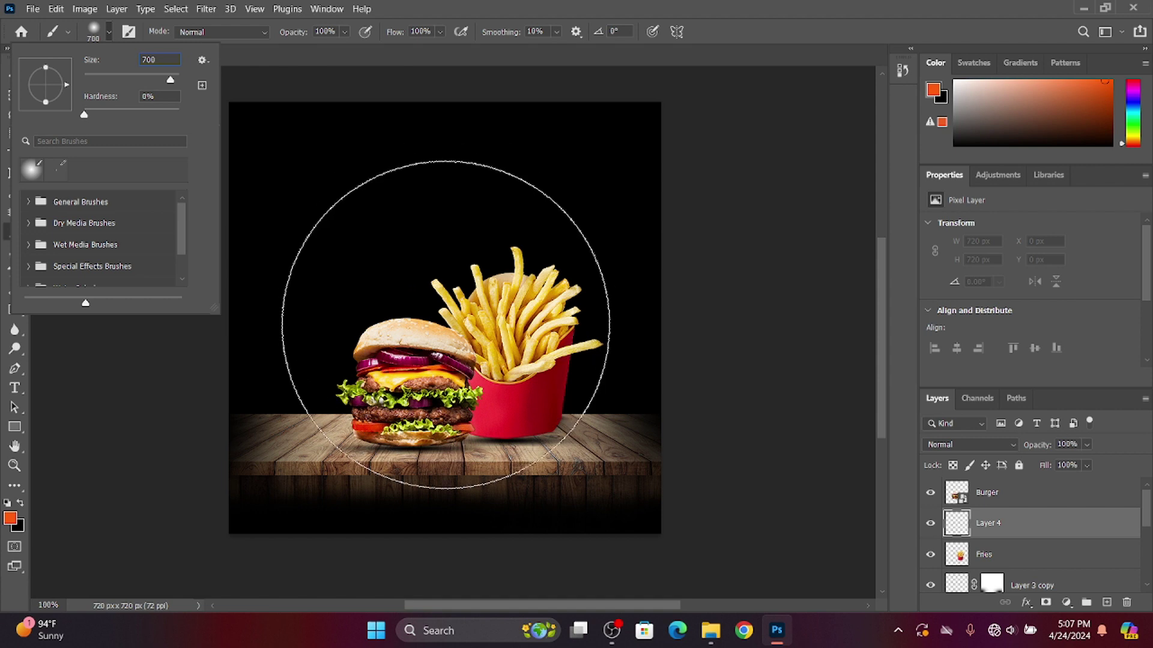
left_click(445, 326)
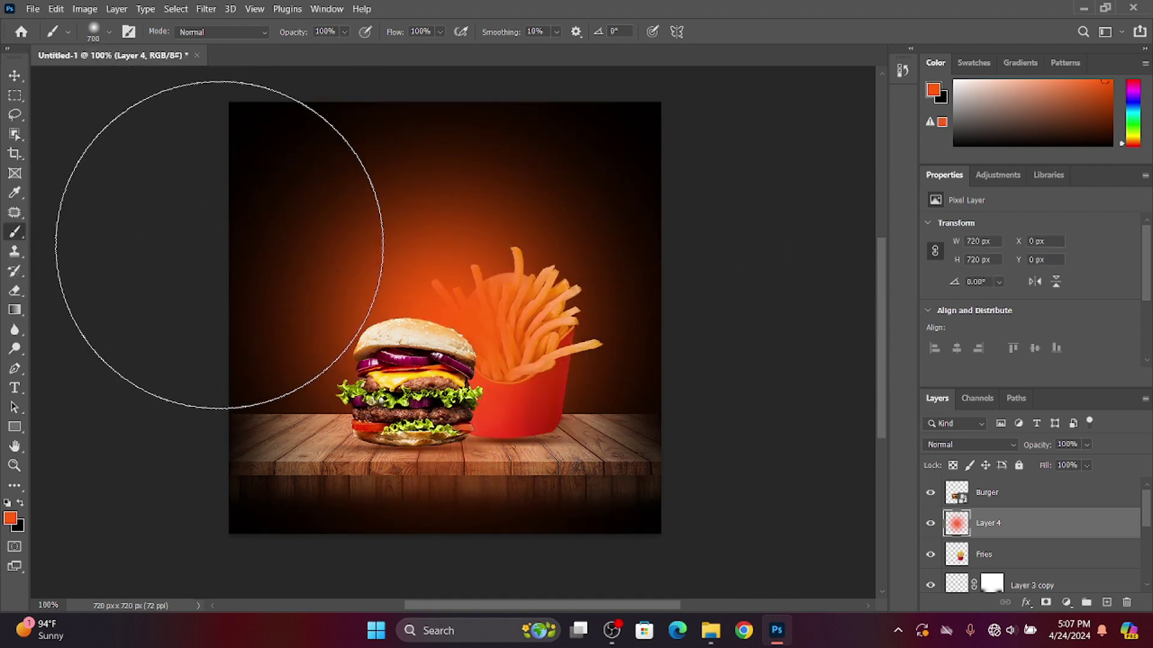
Shrink the orange glow, shift it up-right, and reposition its layer in the stack
key("v")
key("ctrl+t")
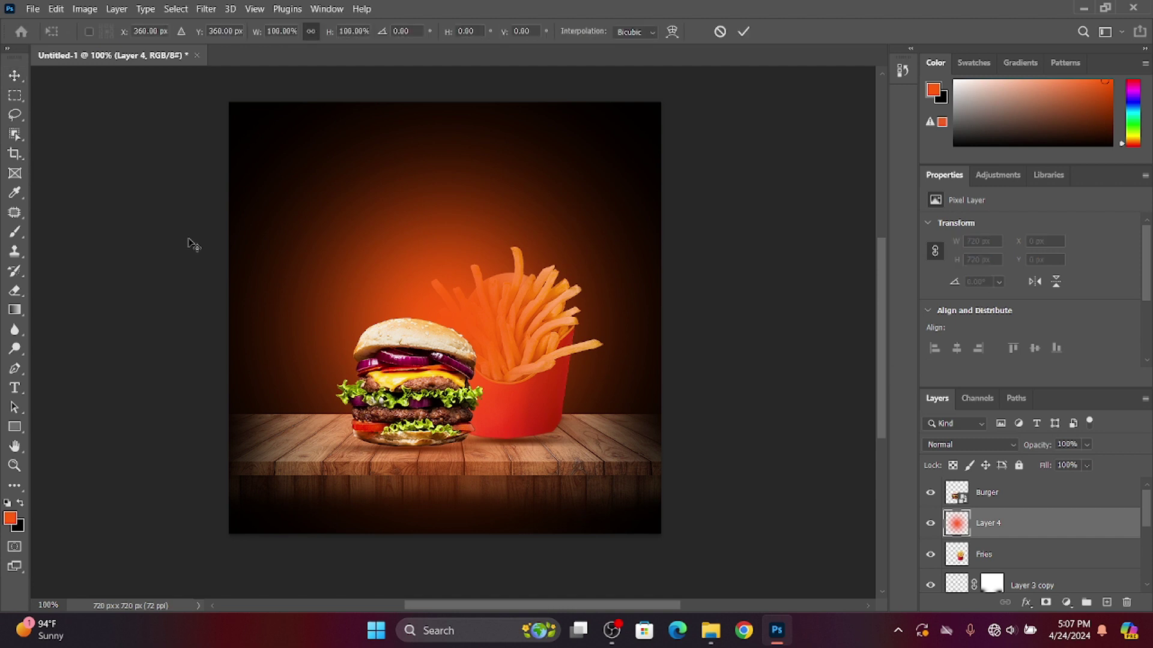
left_click_drag(661, 102, 542, 221)
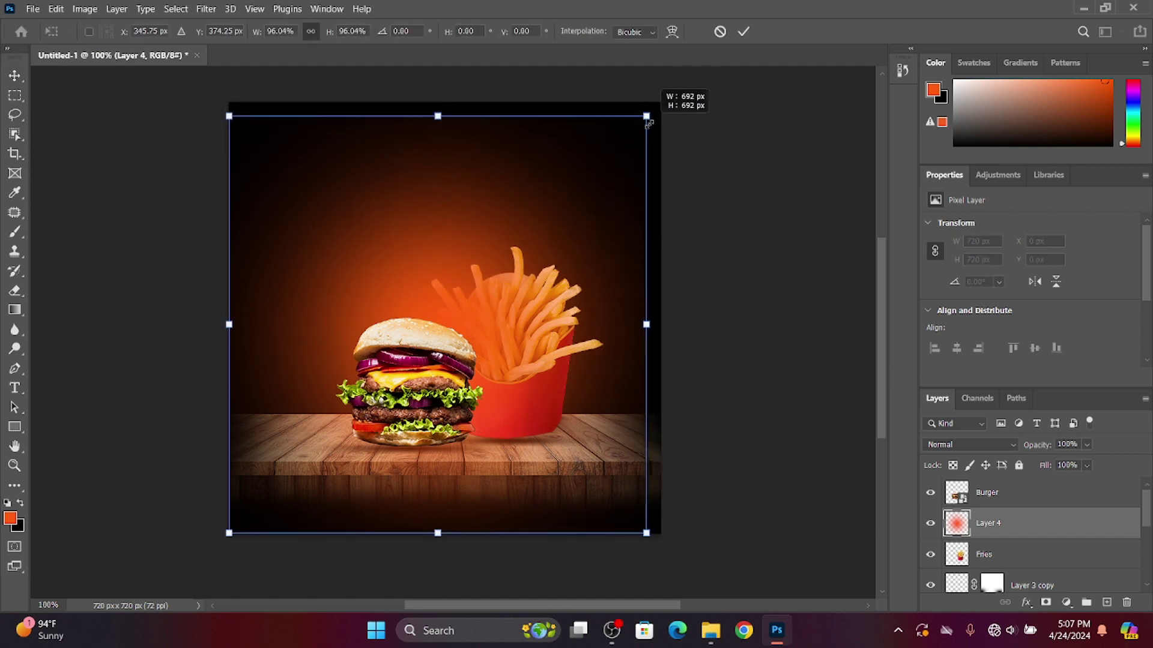
mouse_move(374, 342)
left_mouse_down()
mouse_move(454, 306)
mouse_move(451, 329)
left_mouse_up()
left_click_drag(1062, 516, 1055, 584)
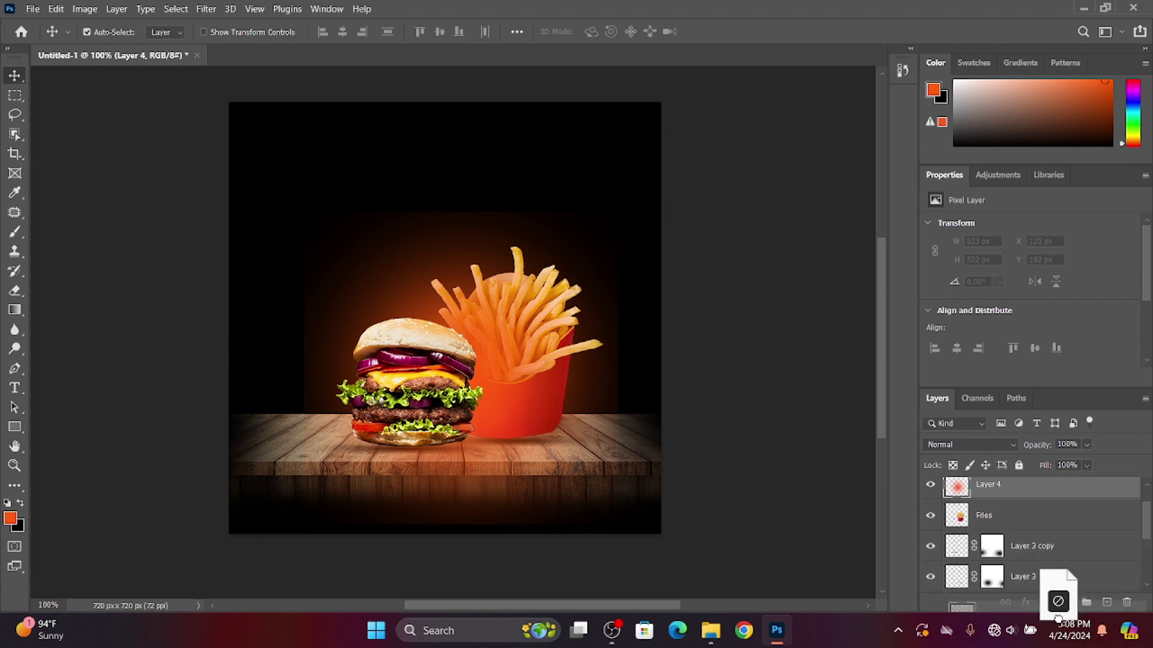
left_click_drag(1055, 583, 1057, 539)
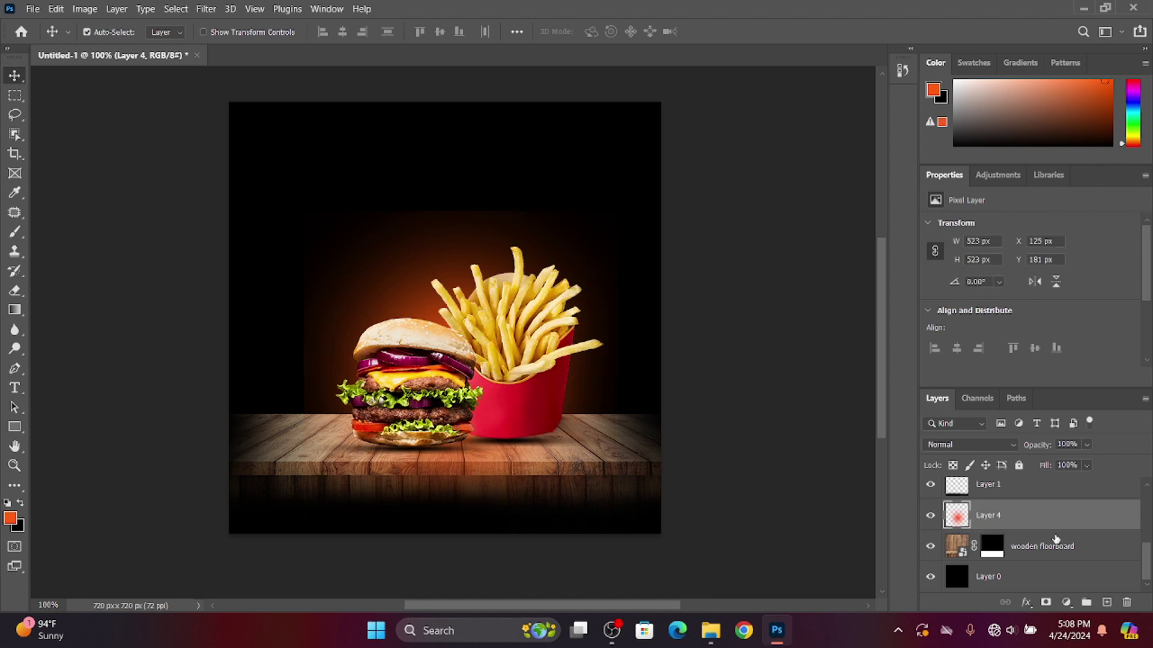
Nudge the glow slightly right and down and commit the transform
key("ctrl+t")
left_click_drag(509, 345, 516, 354)
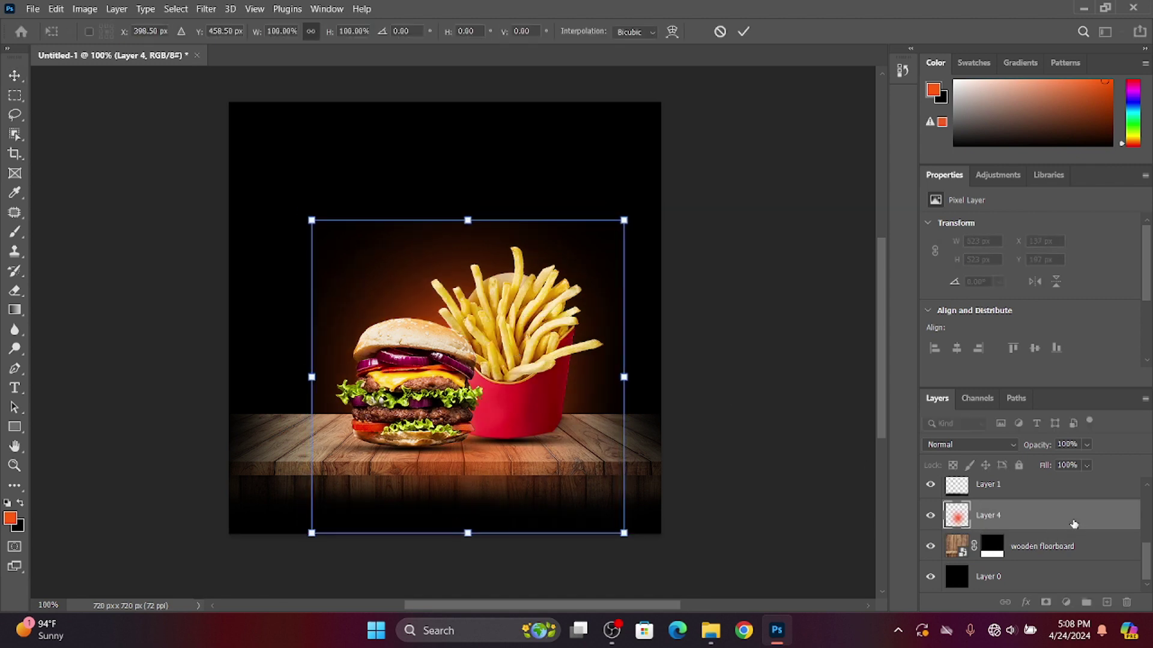
scroll(566, 413, "up", 2)
key("Return")
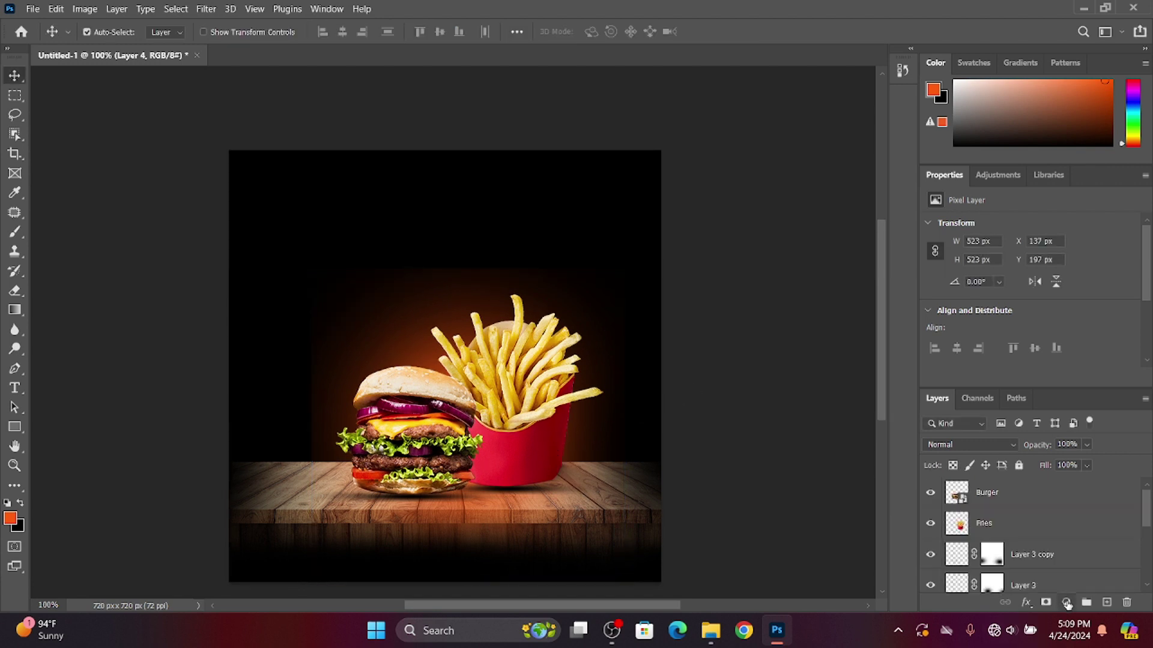
Add a new layer and type the headline DELICIOUS near the poster top
left_click(1105, 605)
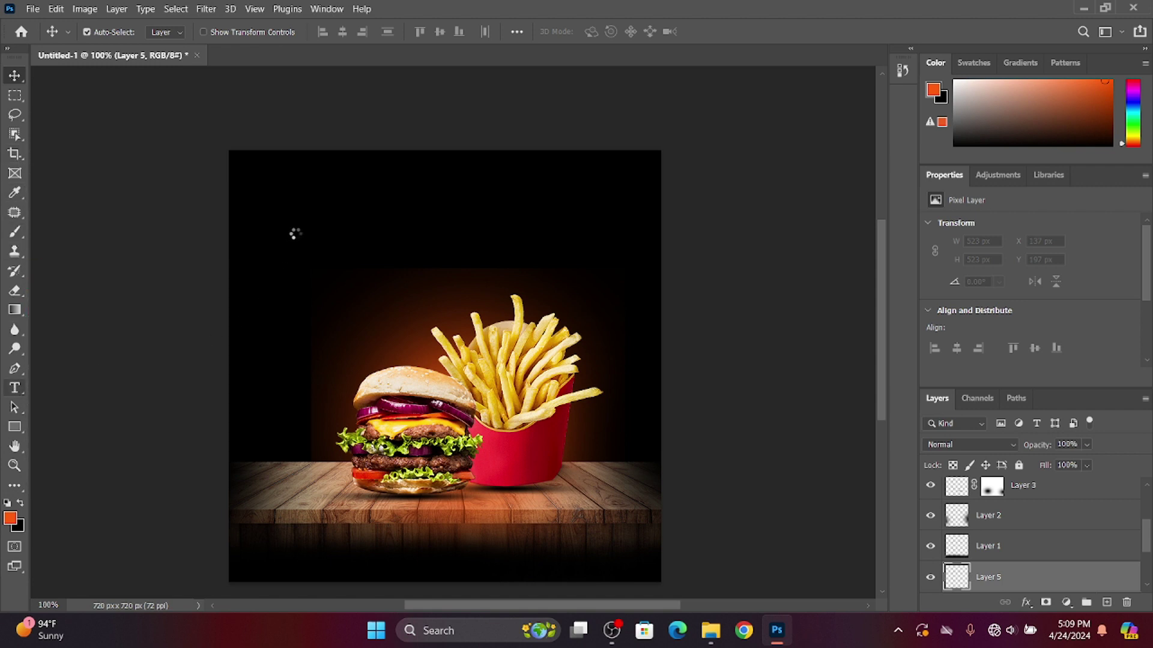
left_click(345, 213)
type("DELICIO")
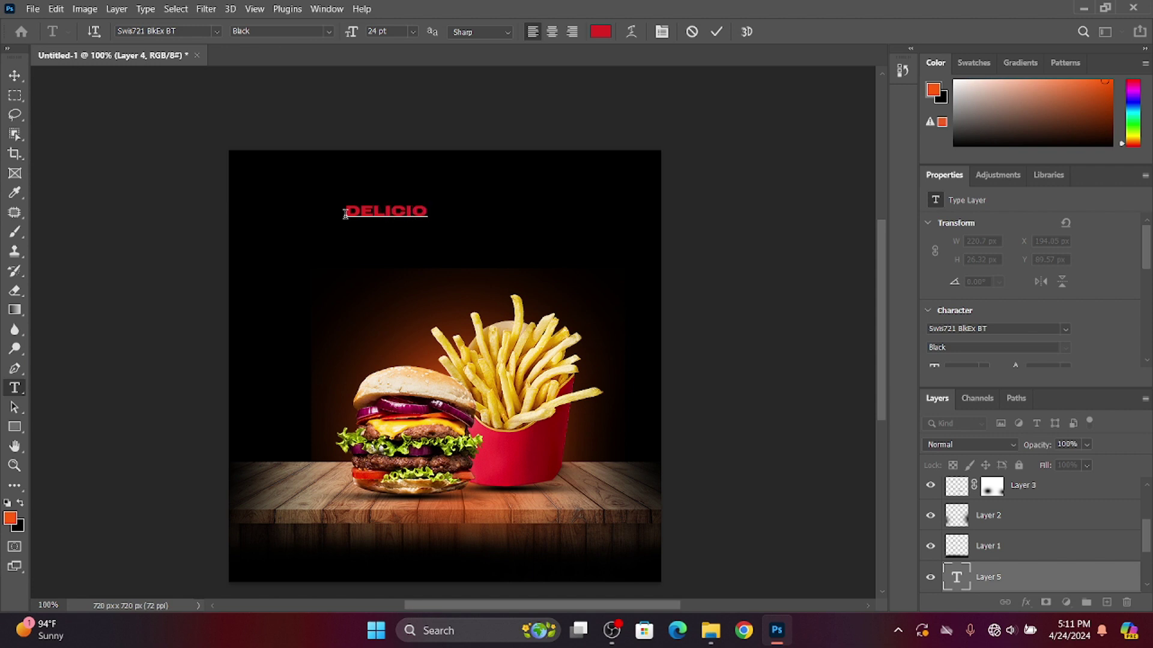
type("US")
left_click(354, 247)
Reselect the DELICIOUS text, check the font list without changing it, and fit the poster in view
double_click(388, 213)
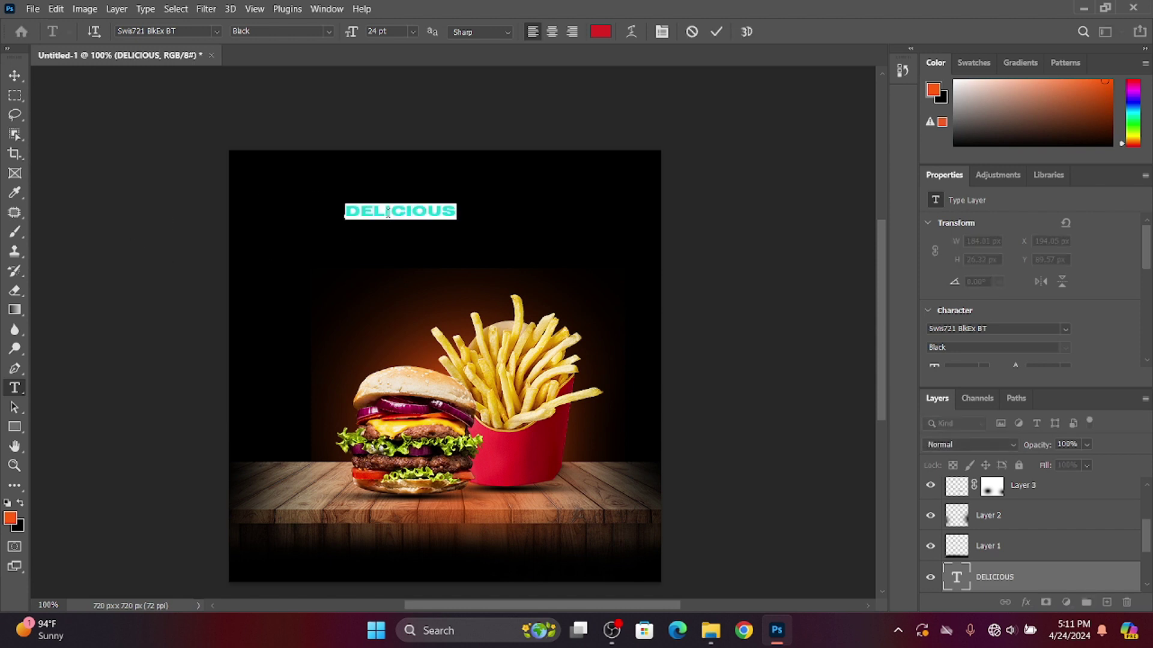
left_click(218, 31)
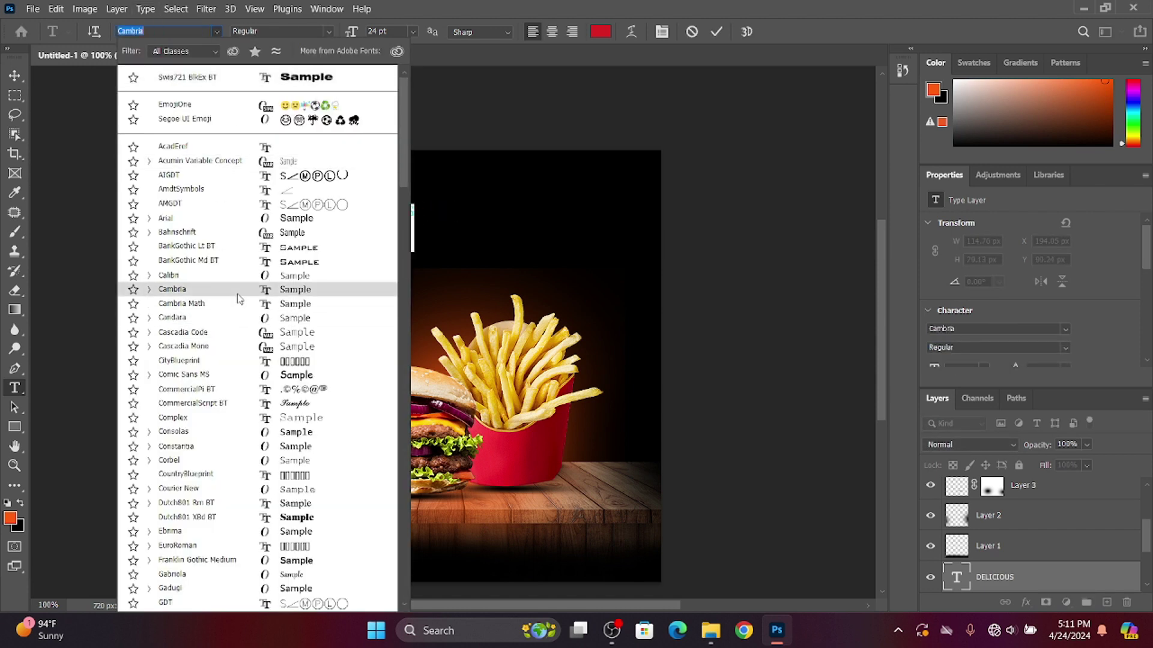
type("Swis721 BlkEx BT")
key("Return")
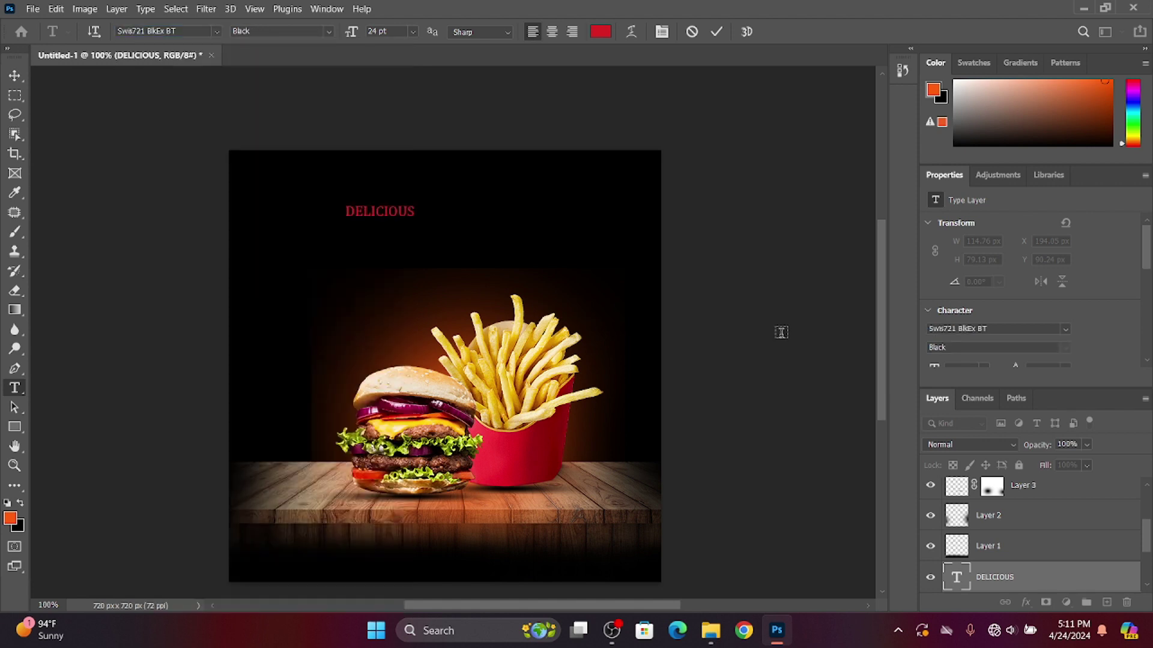
key("Escape")
key("ctrl+0")
scroll(366, 372, "up", 1)
scroll(337, 385, "up", 1)
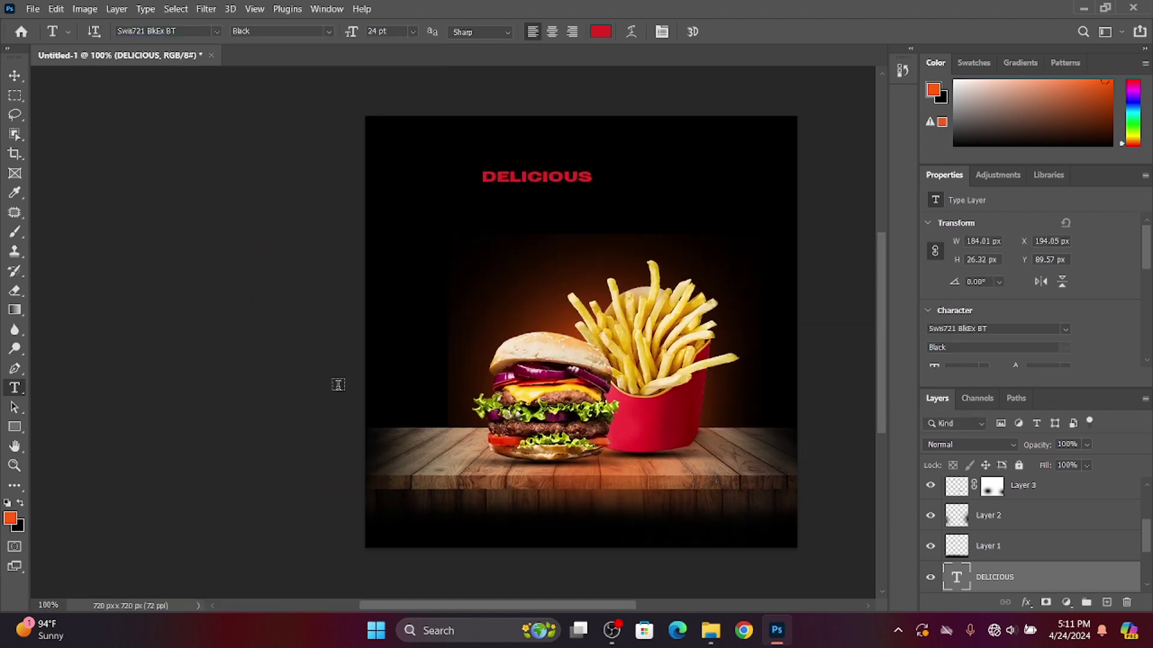
scroll(337, 385, "up", 1)
left_click(217, 32)
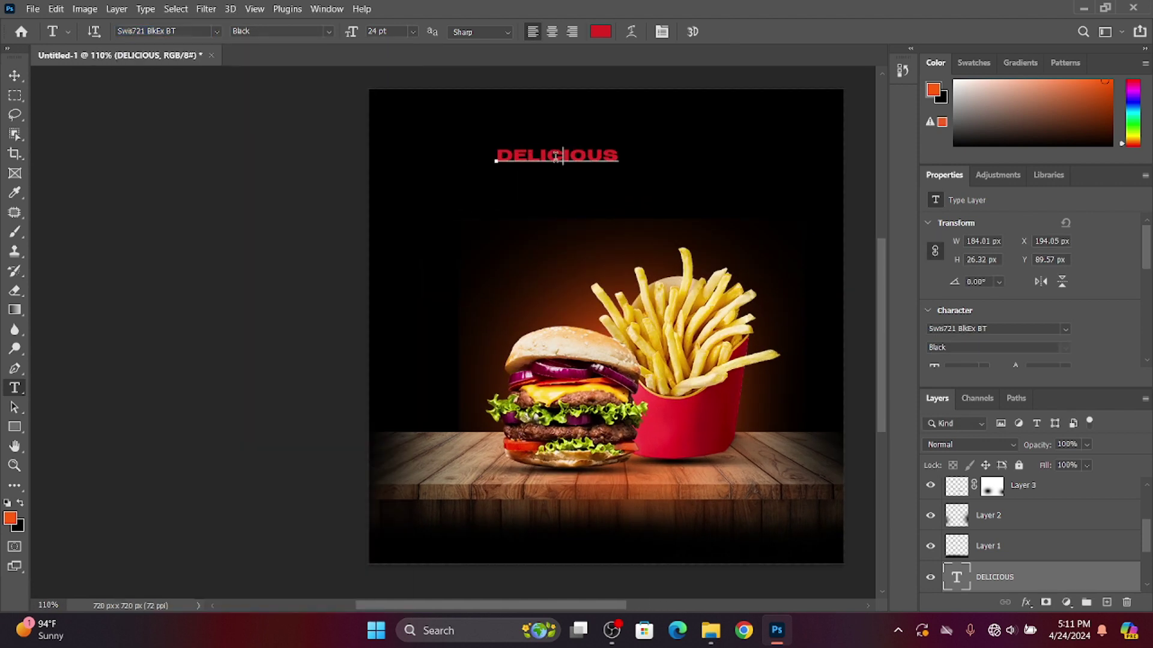
Set the DELICIOUS headline in Impact at 36 pt
left_click(217, 33)
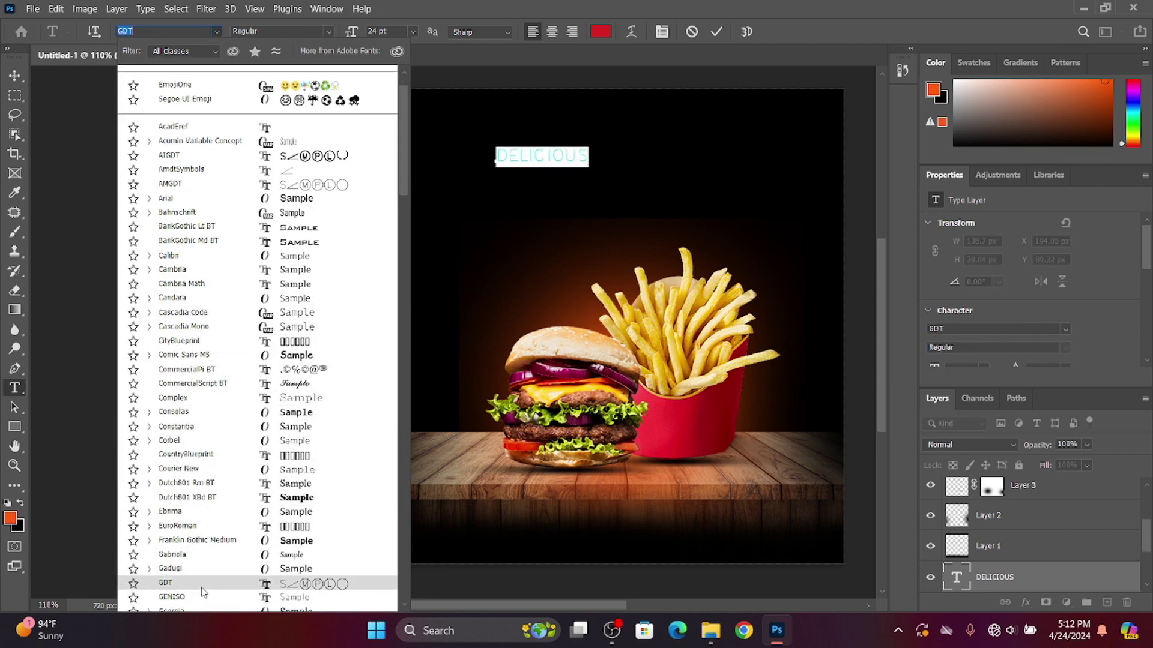
scroll(195, 576, "down", 2)
scroll(197, 570, "down", 1)
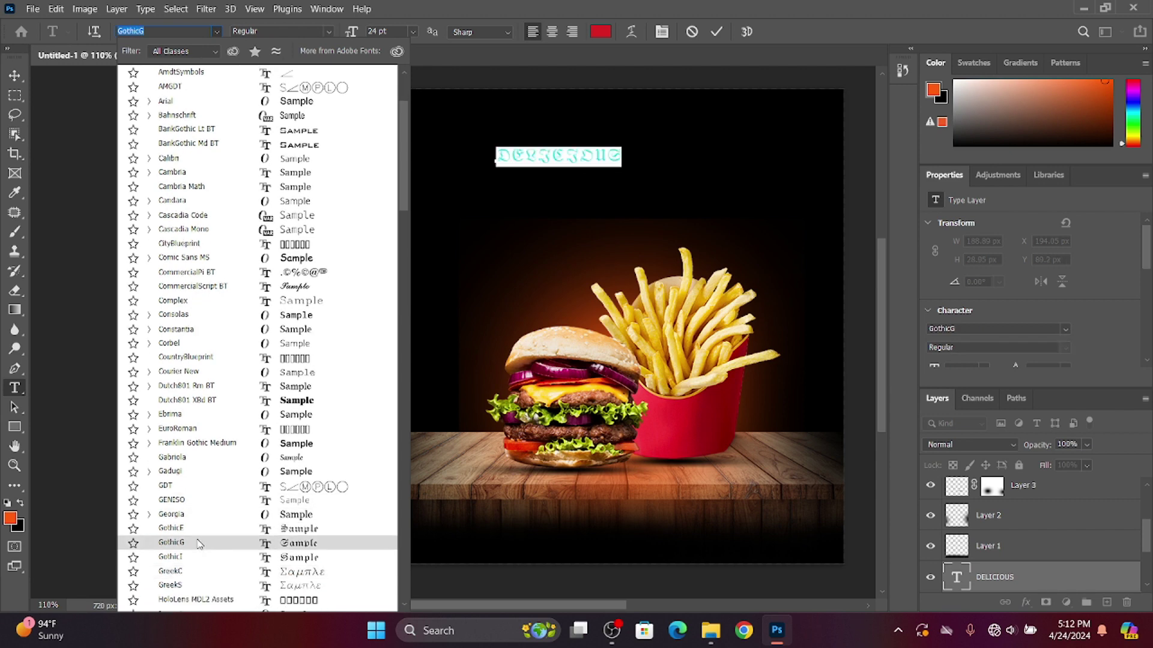
scroll(192, 600, "down", 3)
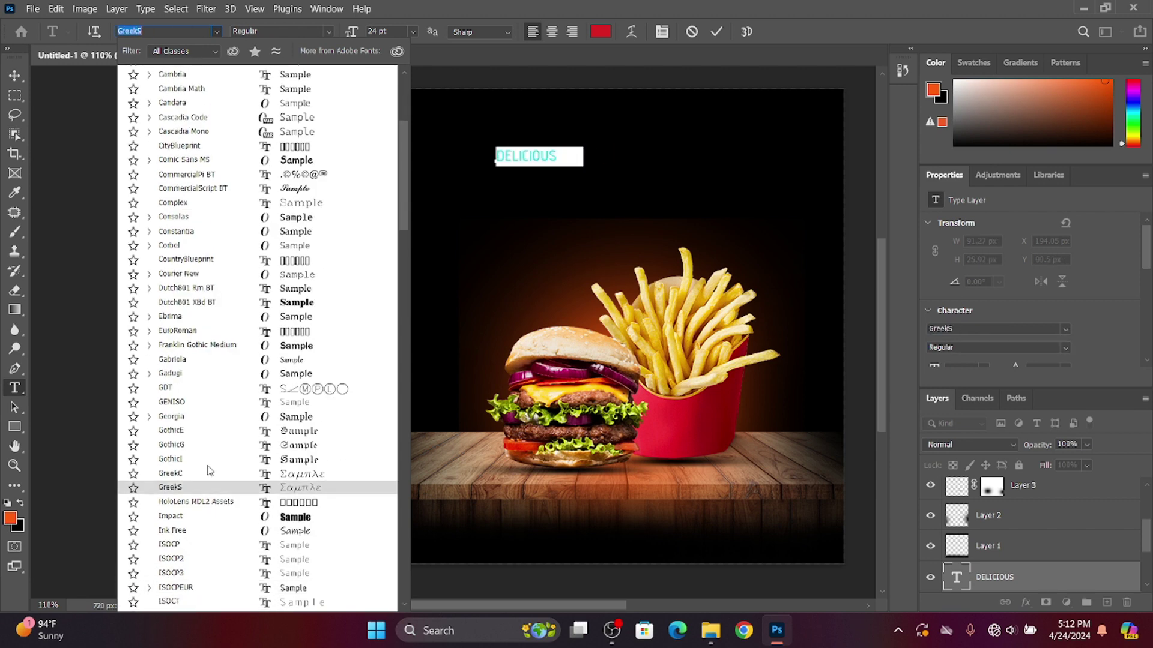
left_click(206, 521)
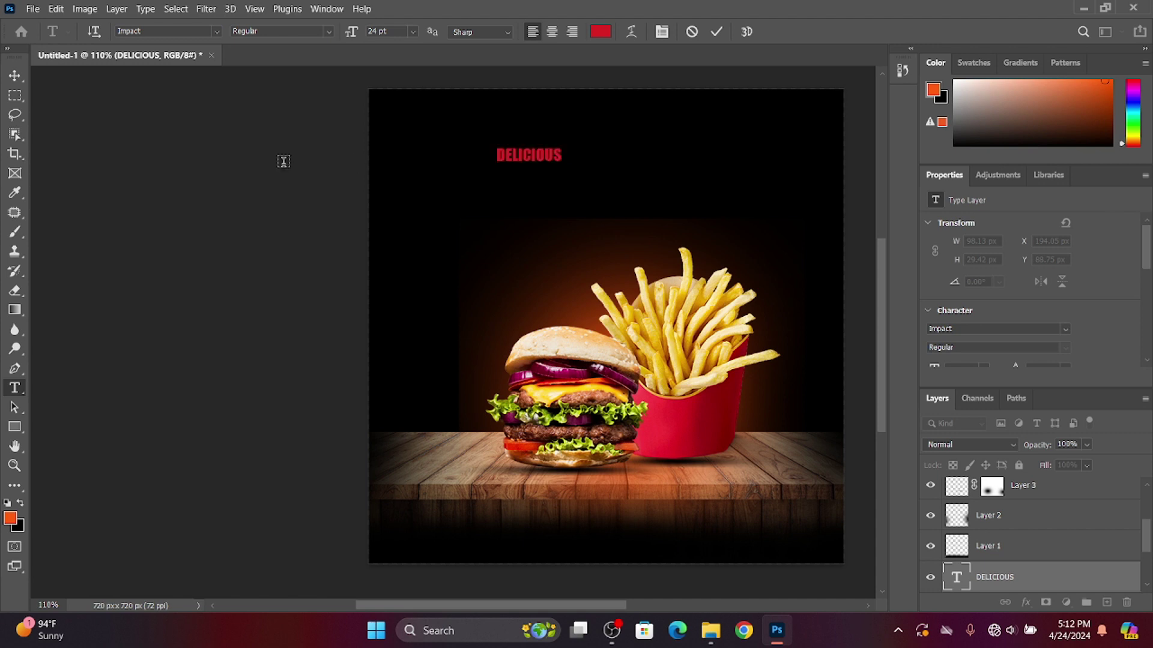
left_click(413, 32)
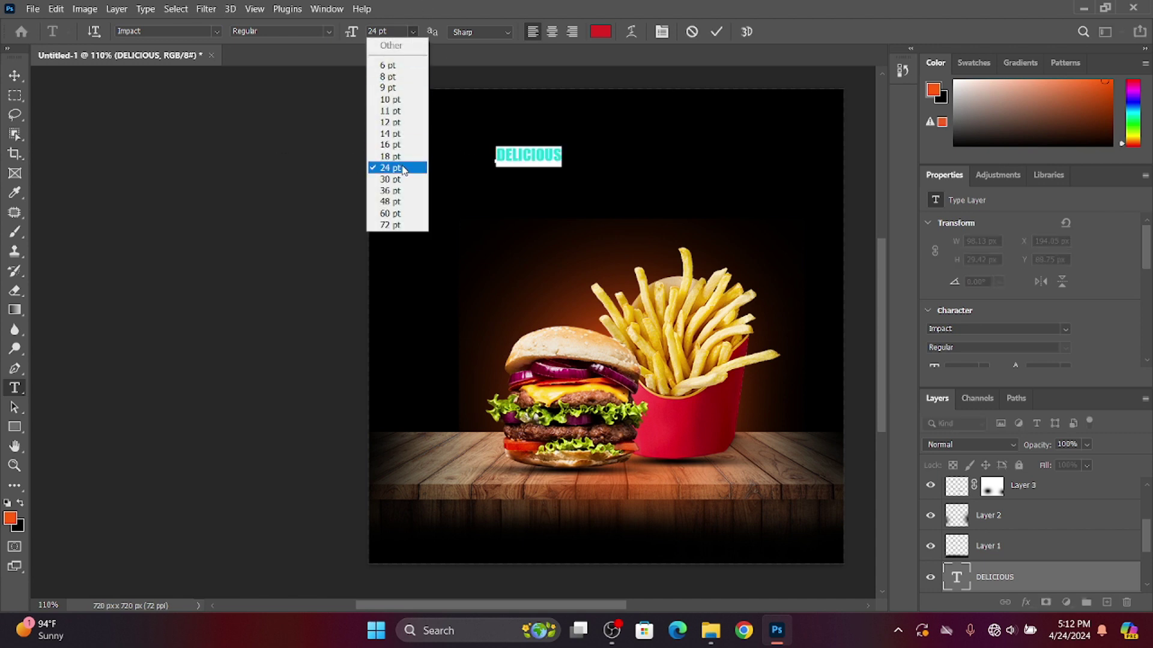
left_click(394, 197)
Scale the headline up to about 52 pt and centre it at the top of the poster
key("ctrl+t")
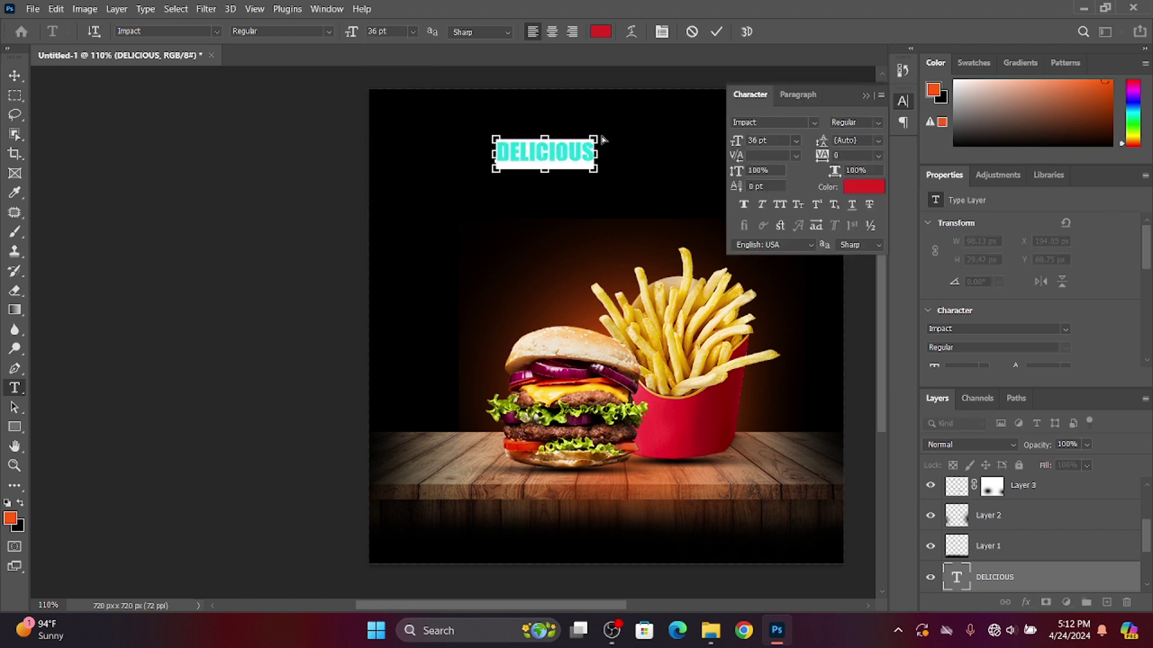
left_click_drag(595, 140, 616, 127)
key("Return")
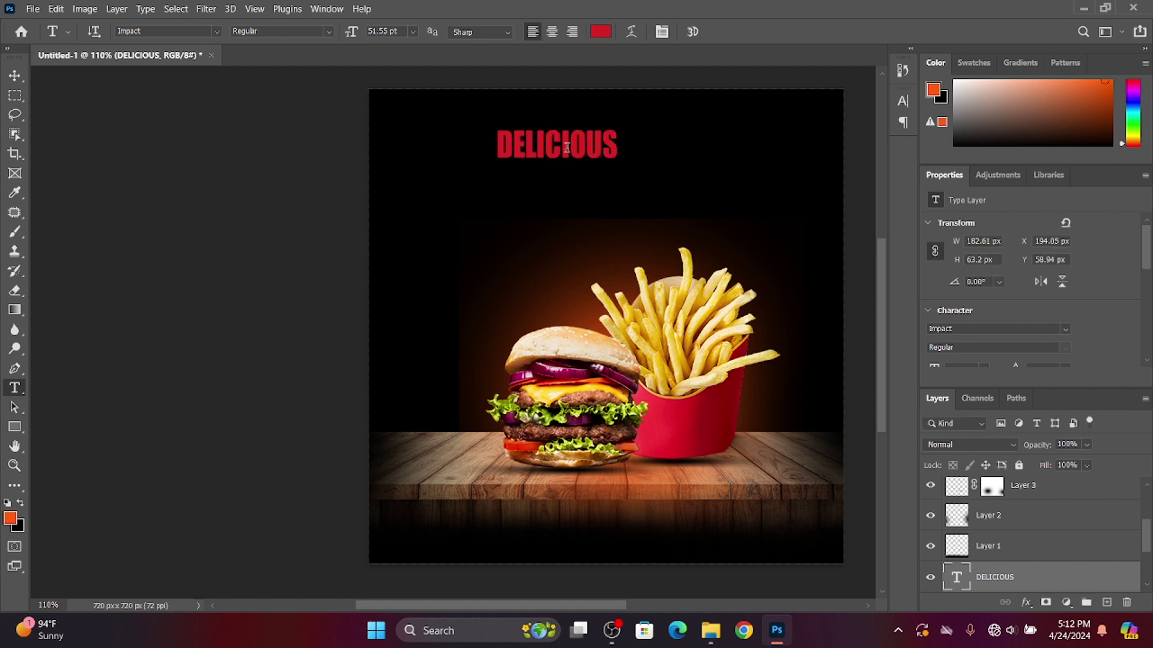
key("v")
left_click_drag(558, 150, 635, 155)
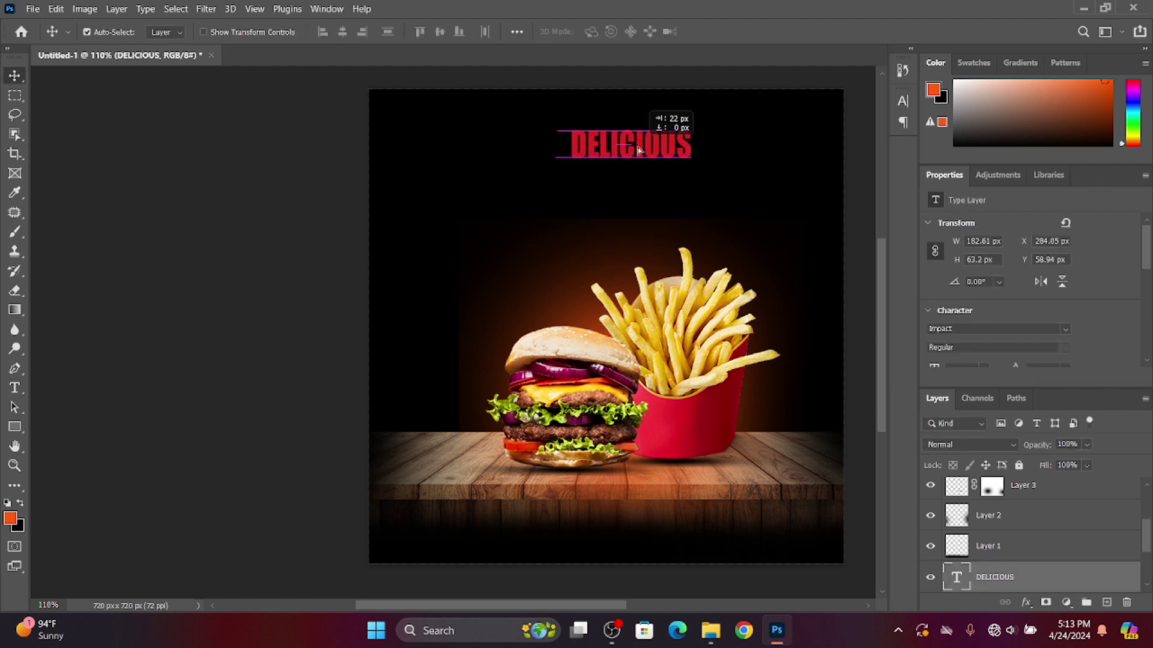
left_click(180, 314)
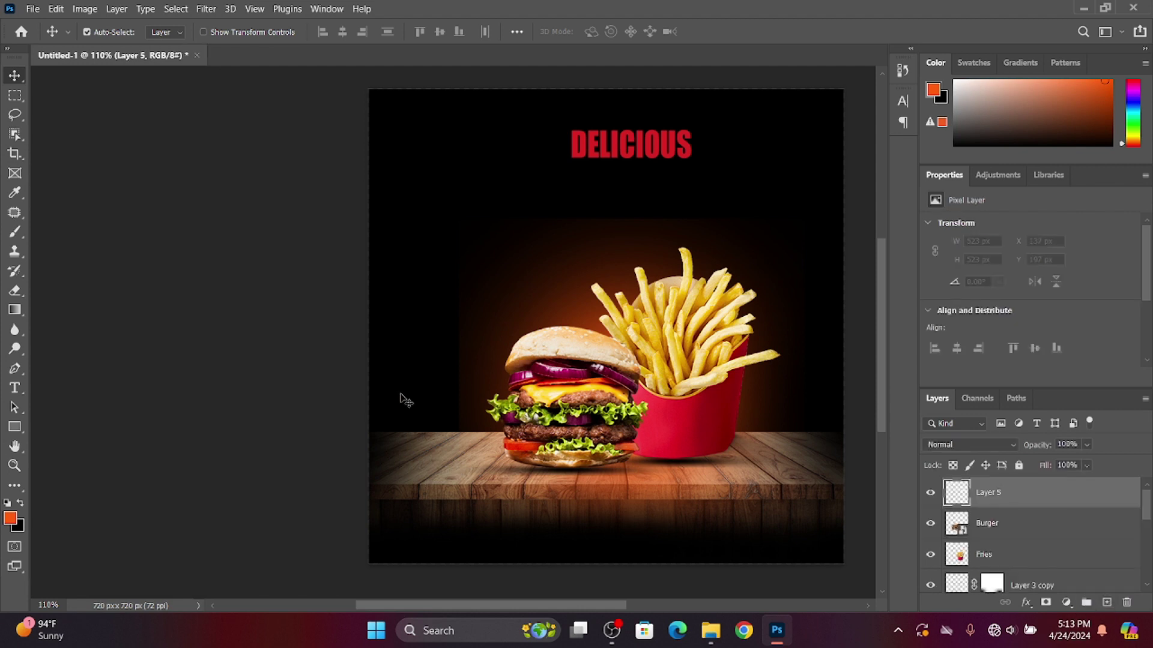
Duplicate the DELICIOUS layer with Ctrl+J and move the copy just below the original
scroll(1034, 522, "down", 2)
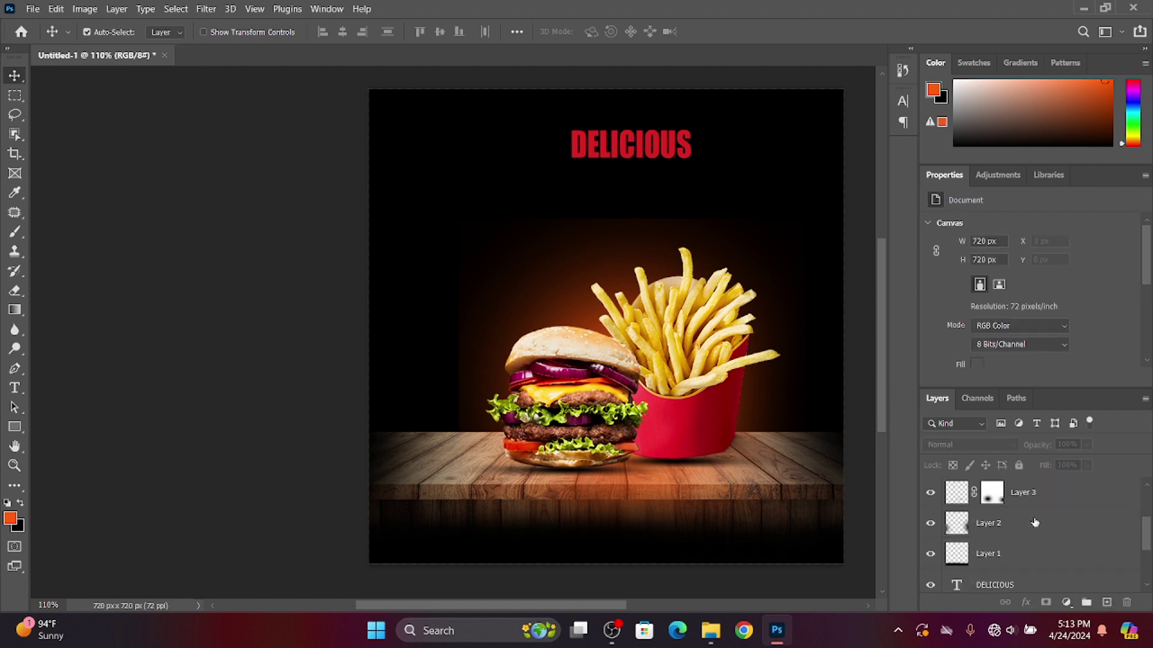
scroll(1032, 532, "down", 2)
scroll(1029, 541, "down", 2)
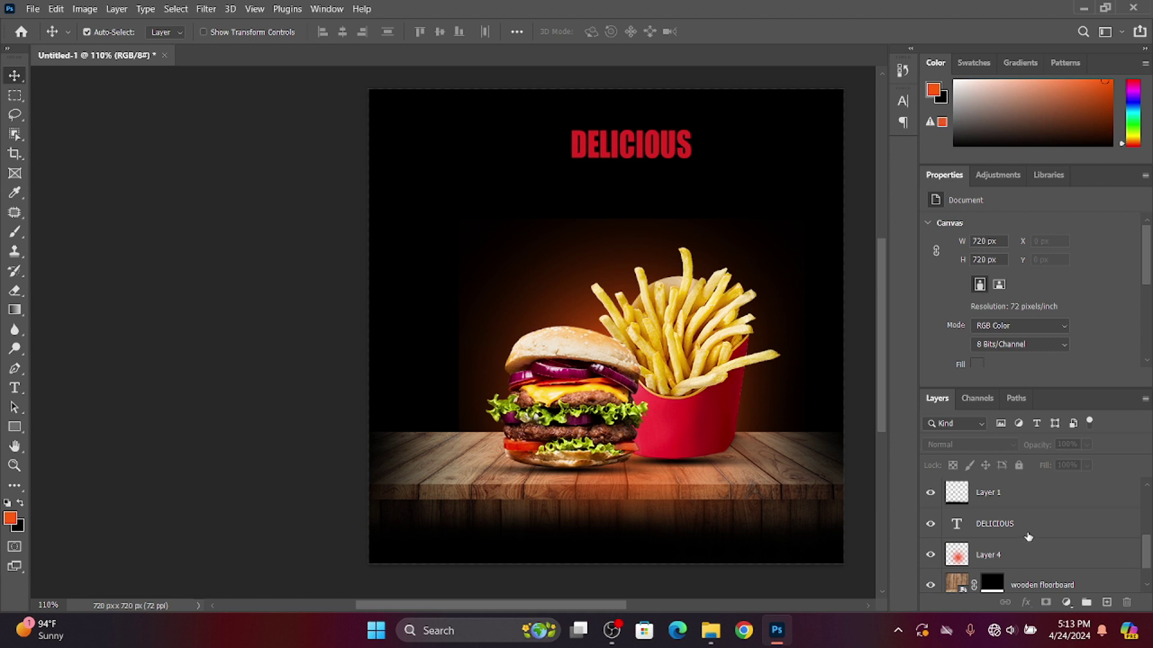
left_click(1033, 528)
key("ctrl+j")
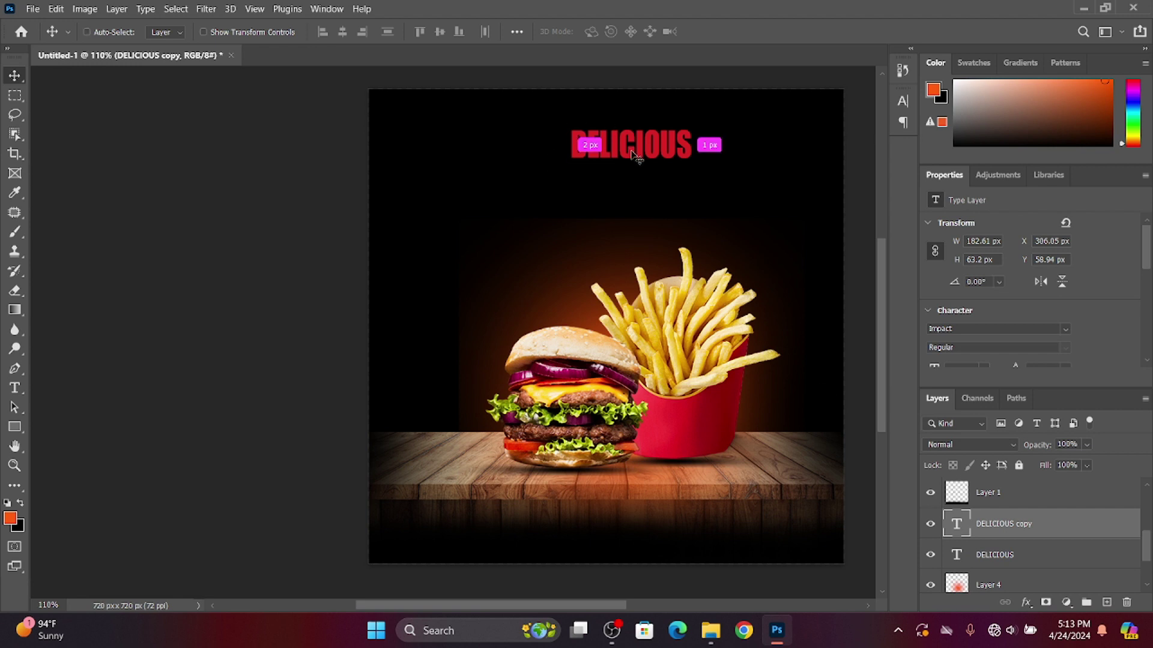
key("ctrl+t")
left_click_drag(640, 158, 643, 195)
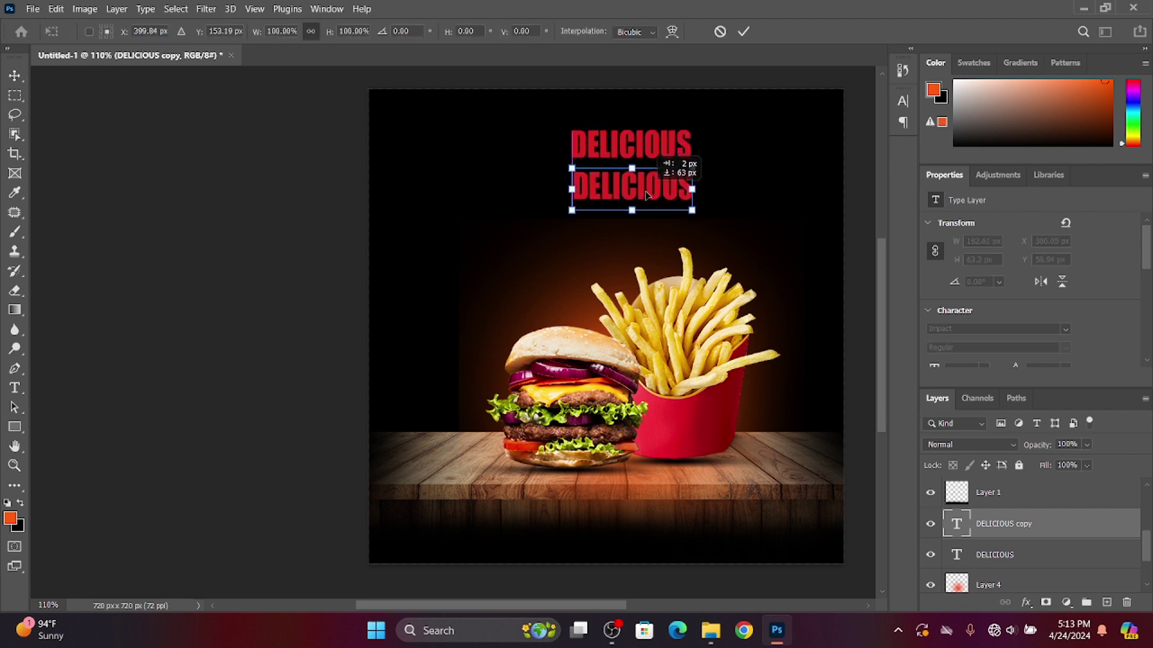
key("Return")
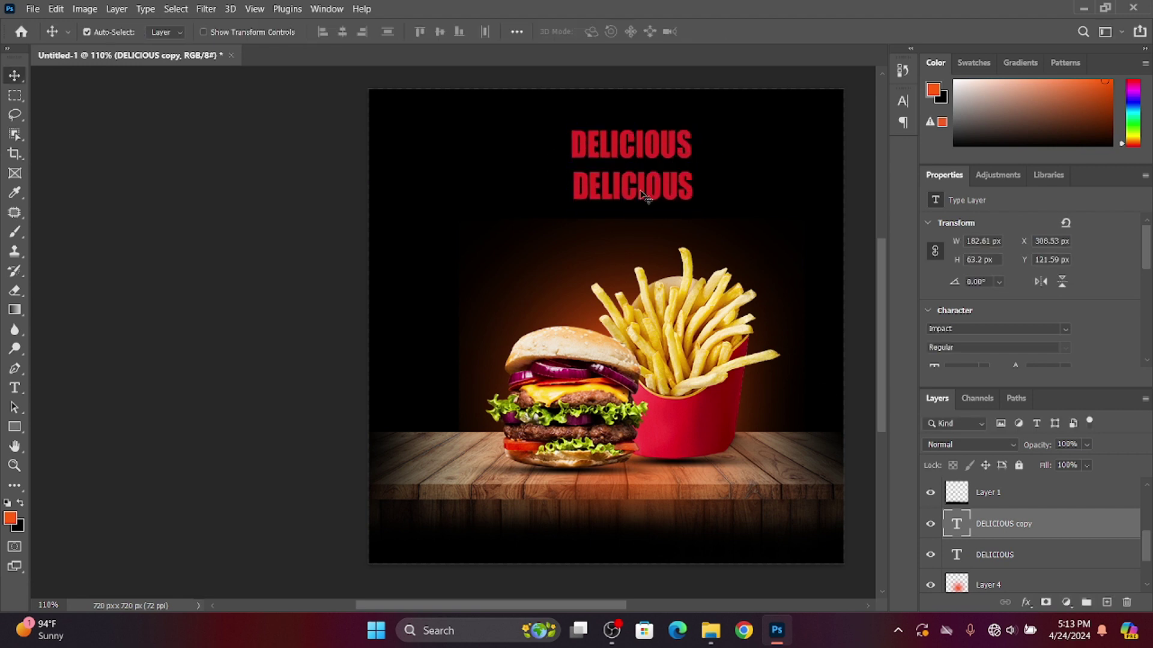
key("ctrl")
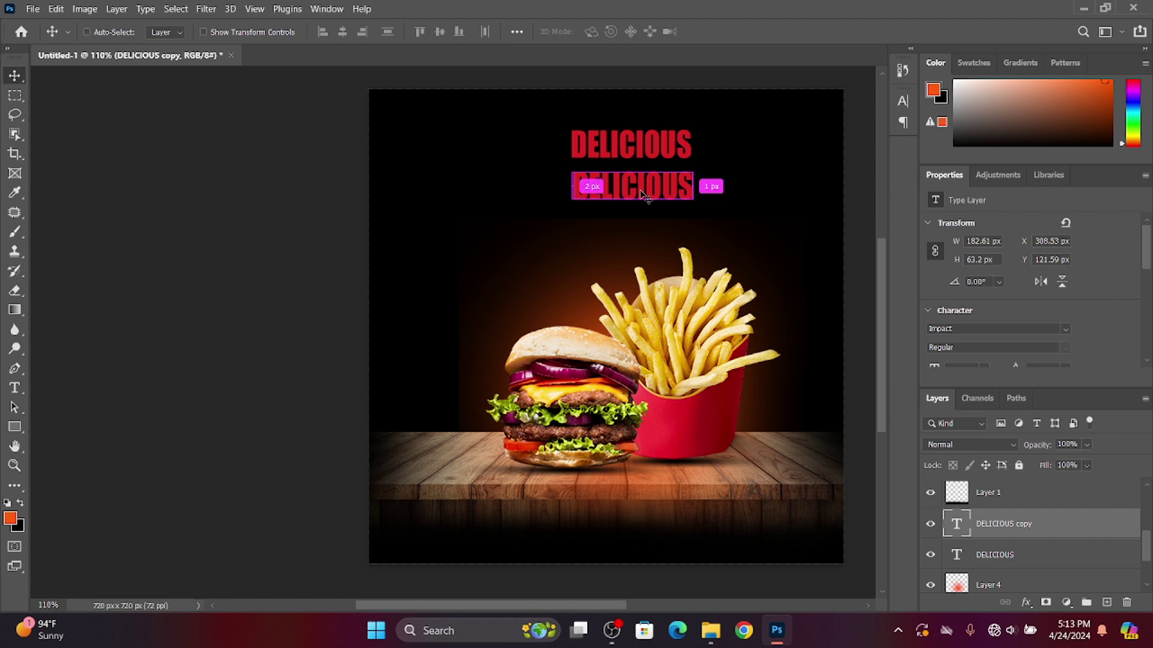
key("ctrl+a")
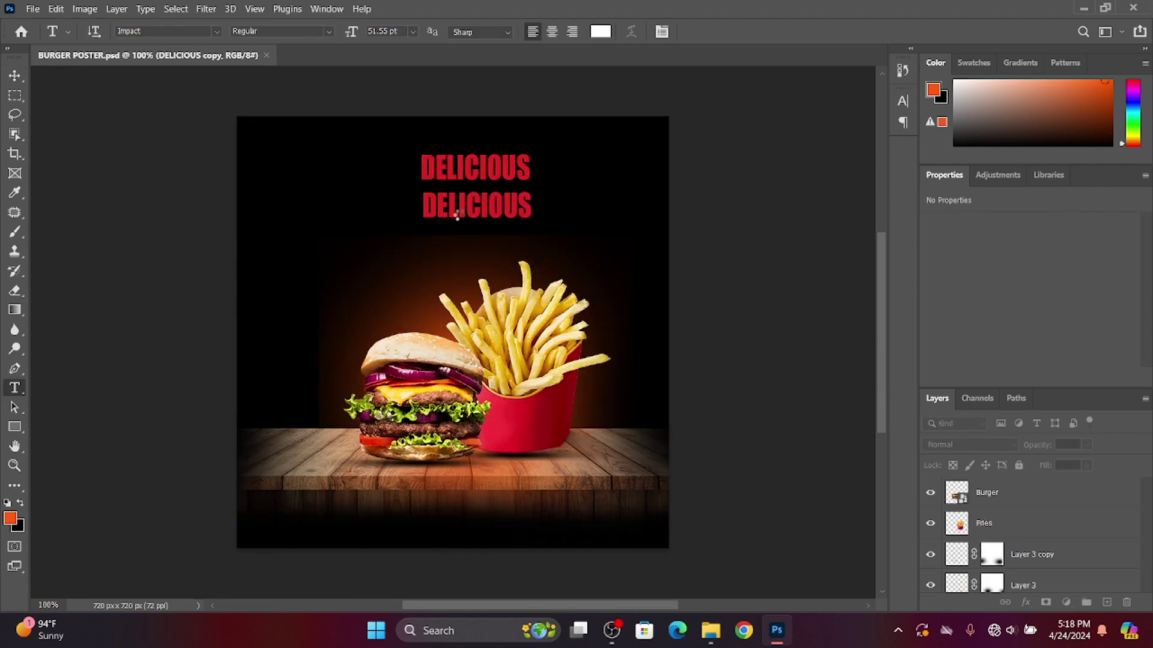
Replace the copied headline's text with BURGERS and select the new word
double_click(457, 209)
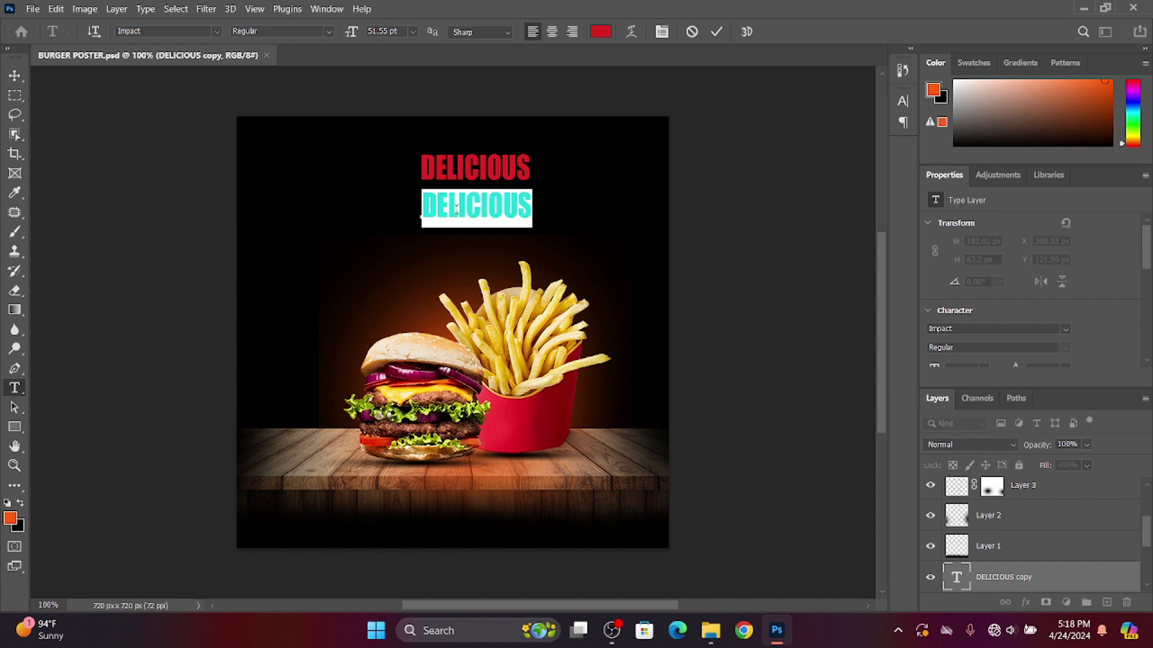
type("b")
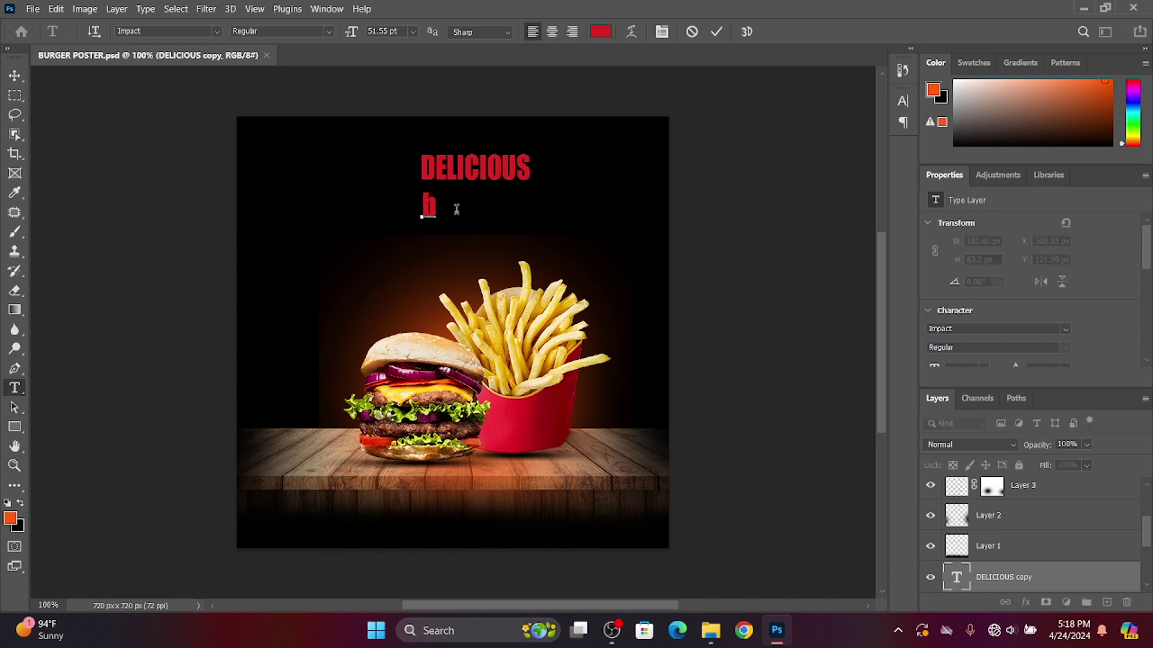
key("BackSpace")
type("B")
type("UR")
type("GE")
type("RS")
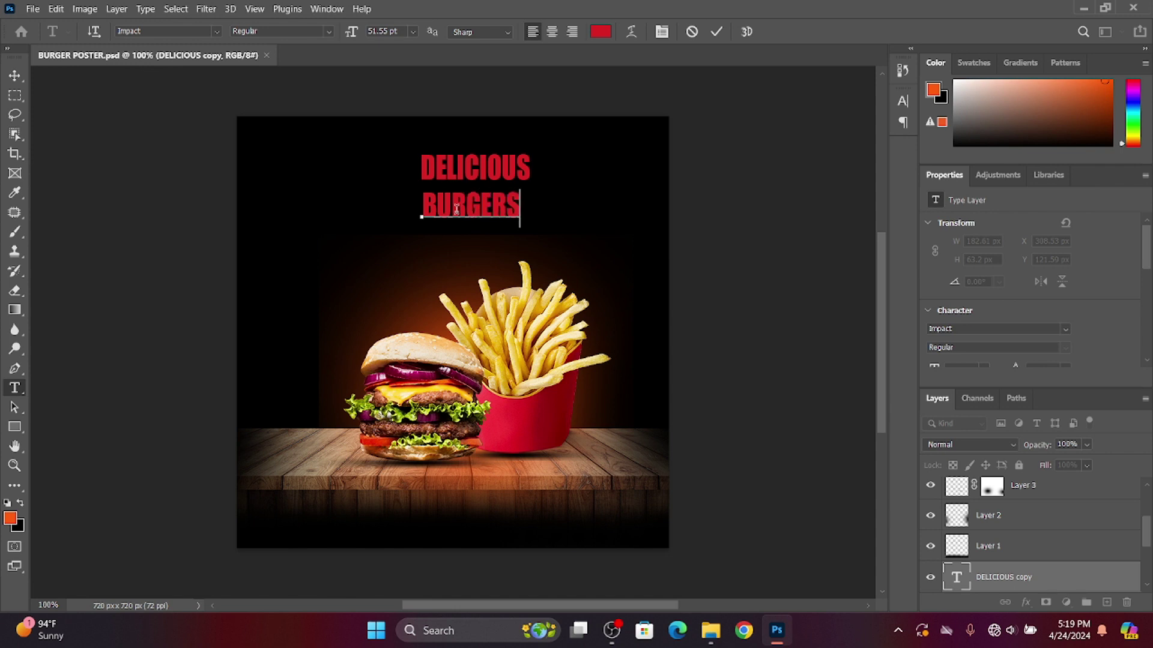
key("ctrl+a")
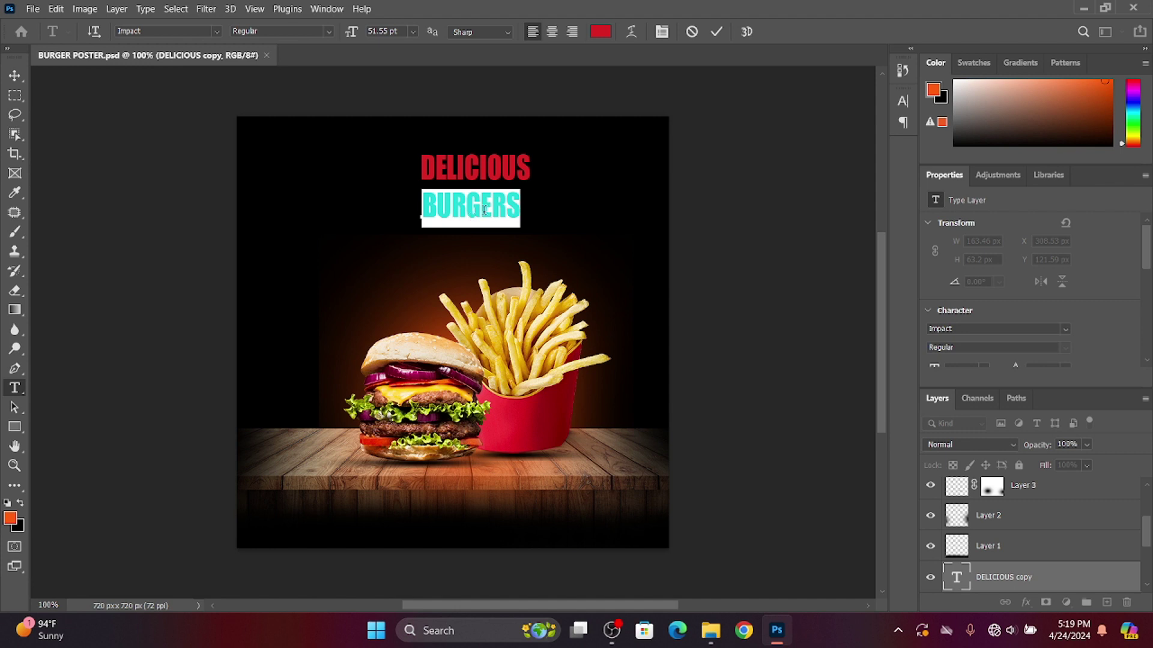
Colour the BURGERS text white (ffffff) and commit the edit
left_click(600, 31)
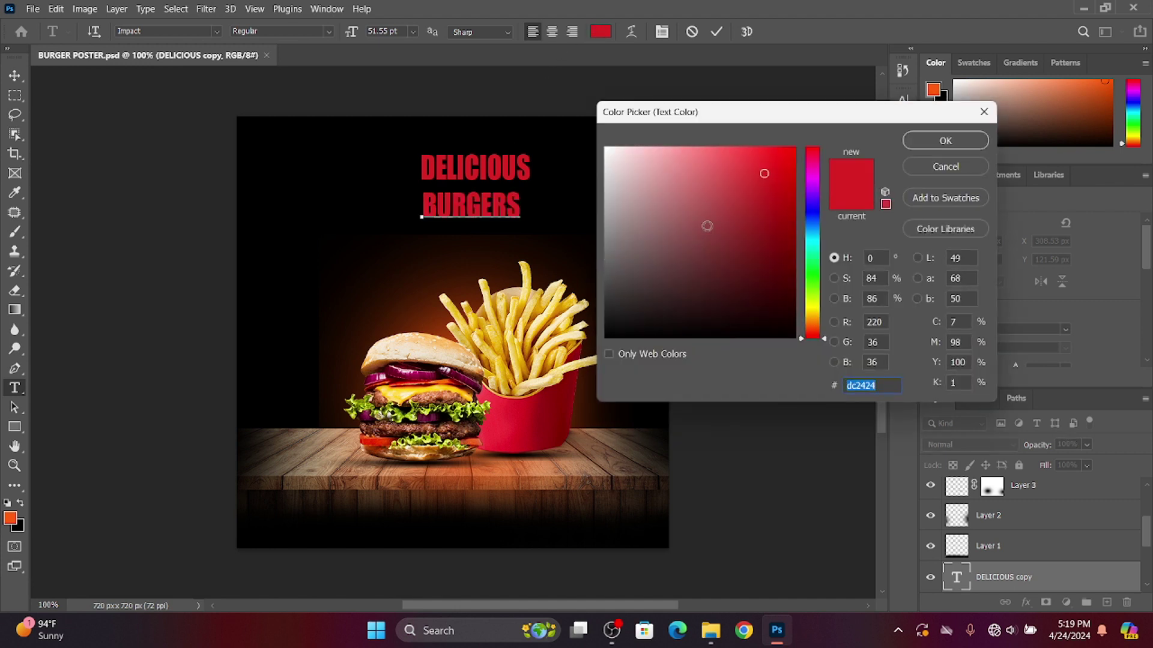
type("ffffff")
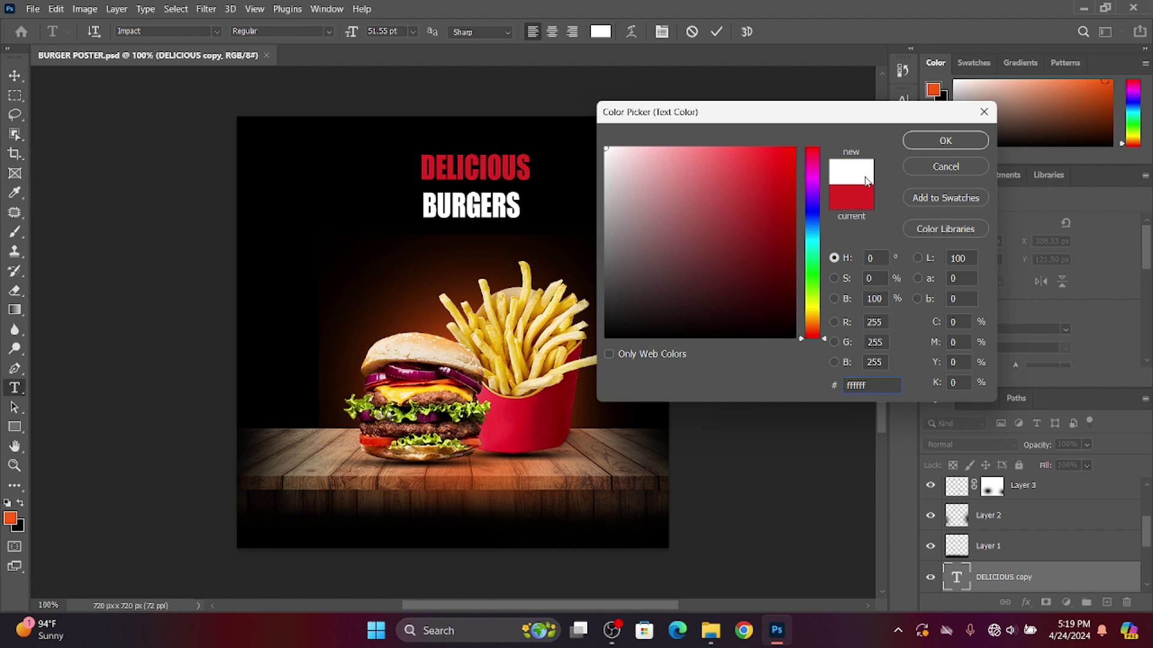
left_click(936, 141)
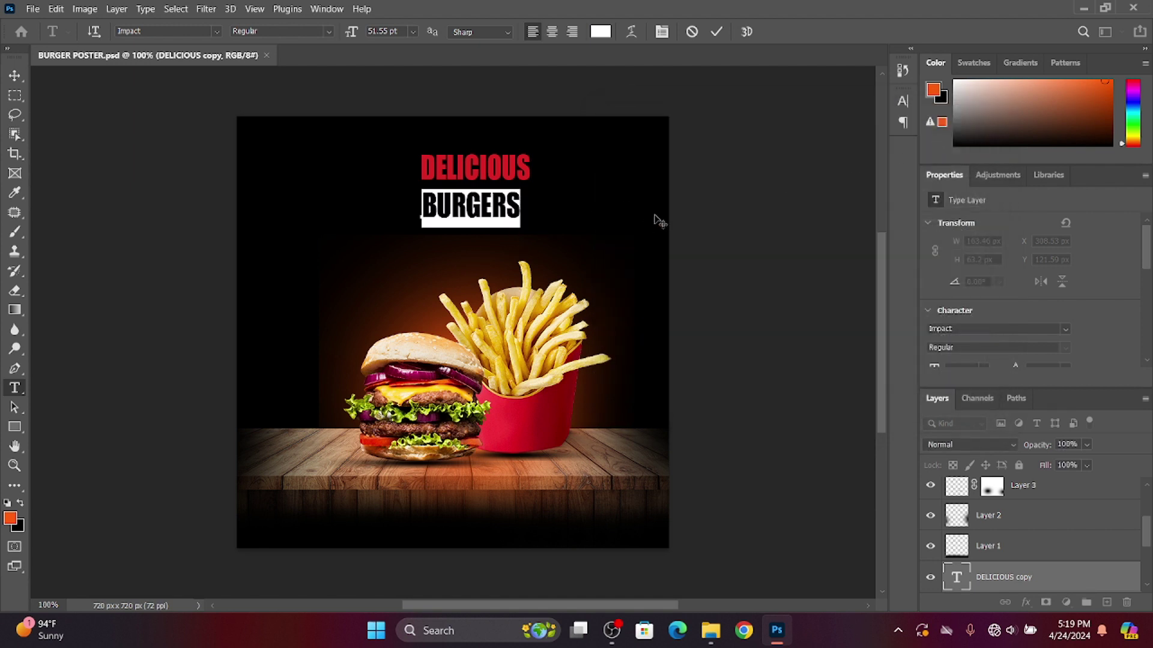
left_click(723, 181)
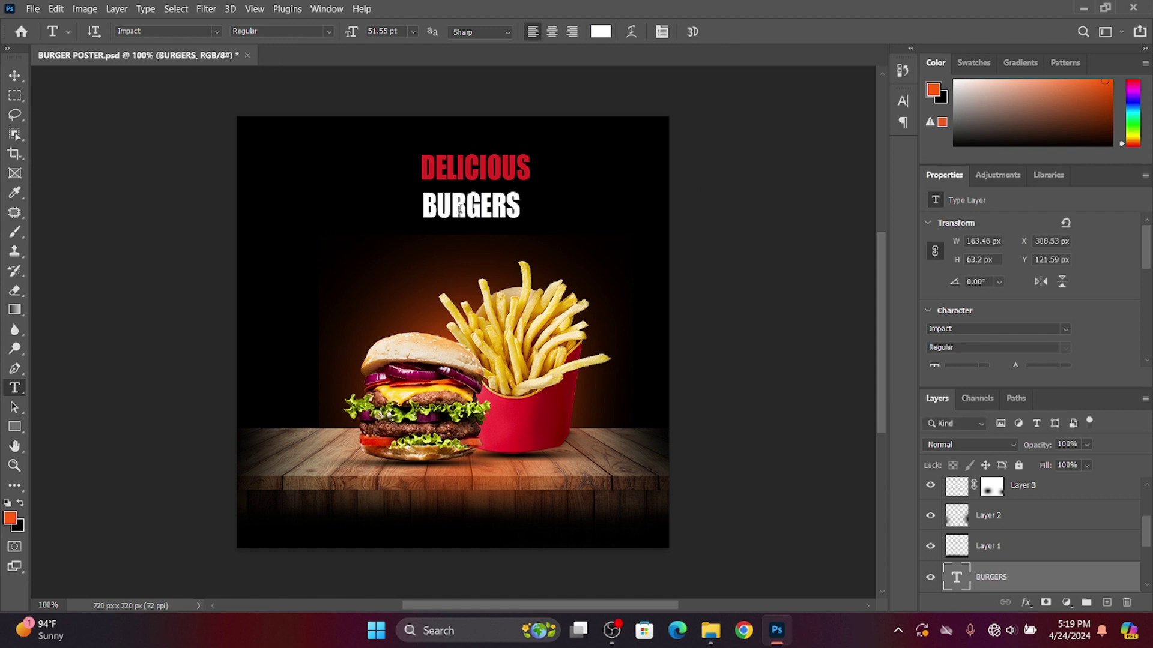
Set BURGERS in the Cascadia Code font and discard a stray empty text box
double_click(420, 191)
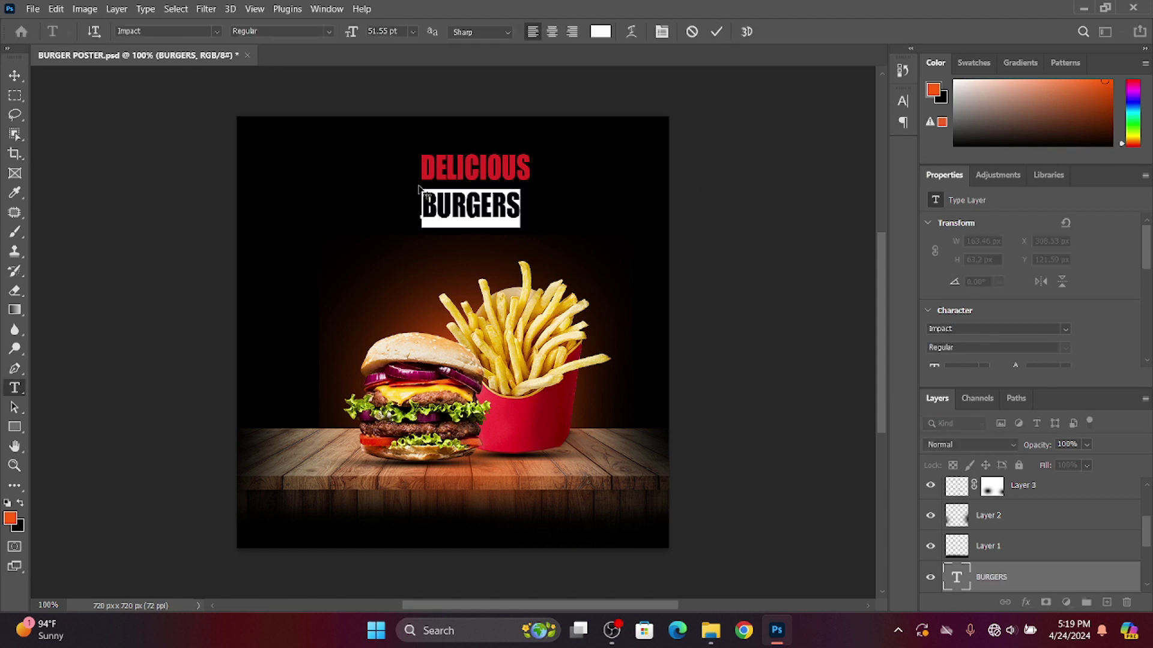
left_click(216, 32)
left_click(357, 351)
left_click(805, 307)
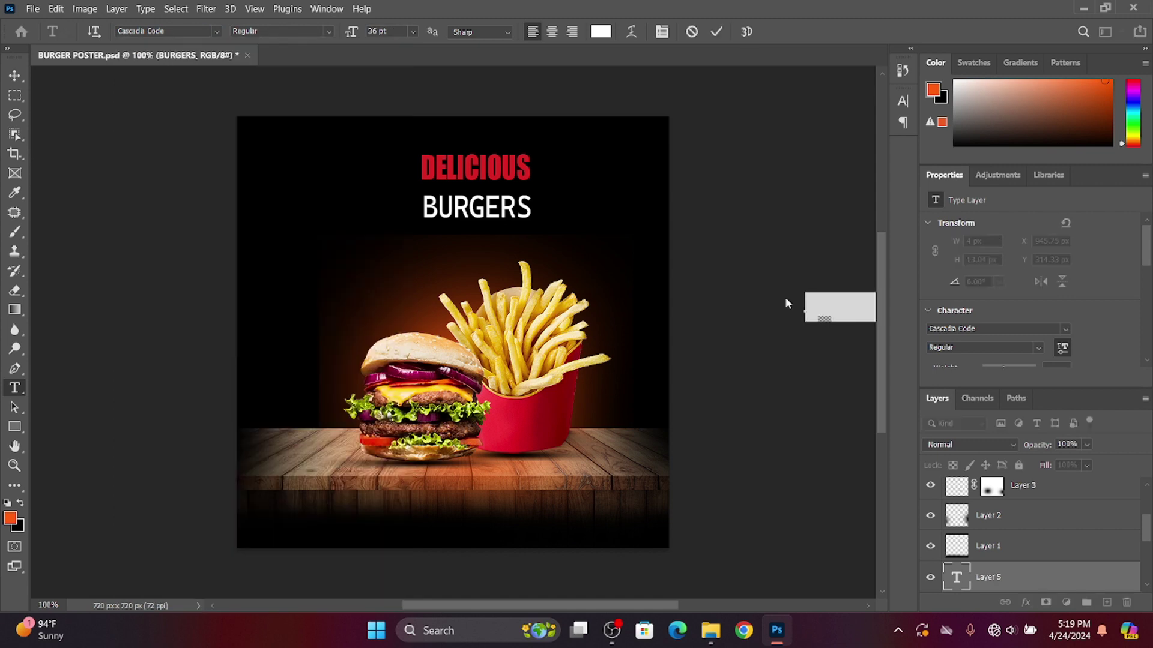
key("Escape")
Change the BURGERS text to the MV Boli font and adjust it with a free transform
scroll(714, 336, "left", 5)
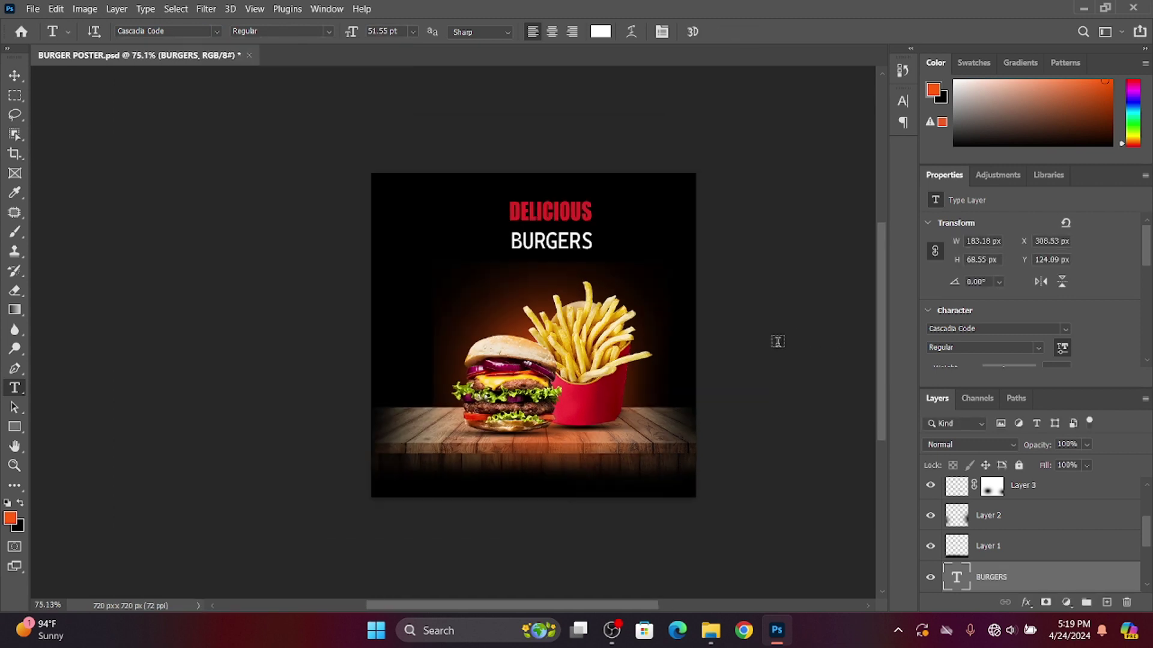
scroll(589, 242, "right", 1)
double_click(642, 202)
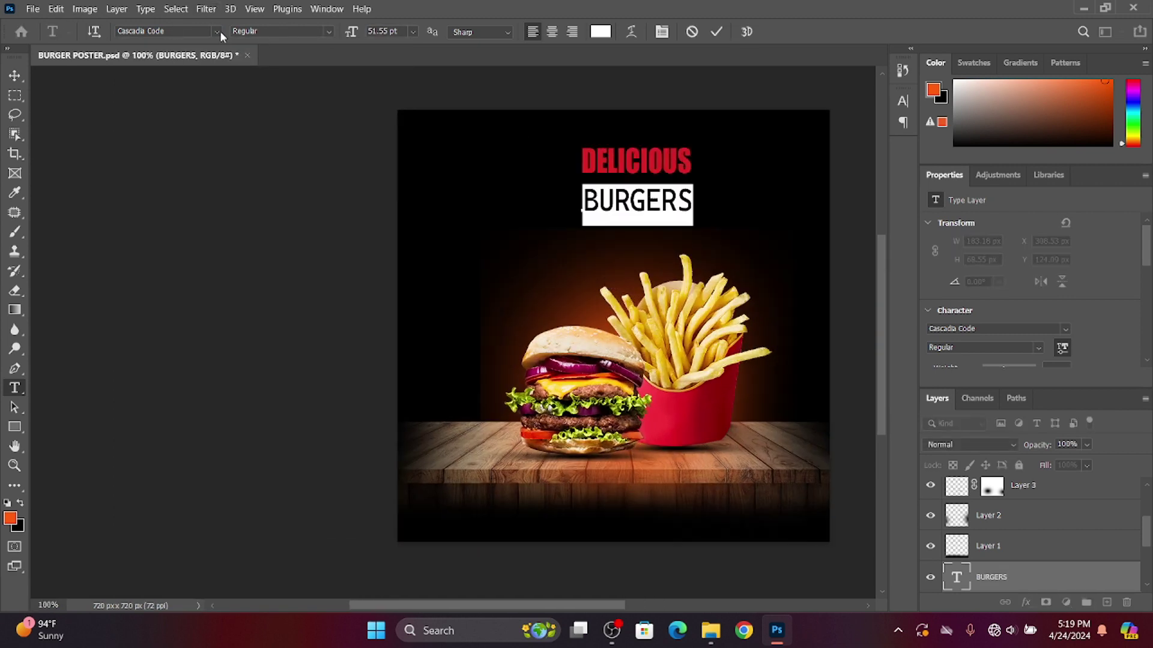
left_click(216, 32)
scroll(204, 421, "down", 5)
scroll(201, 450, "down", 4)
scroll(196, 510, "down", 4)
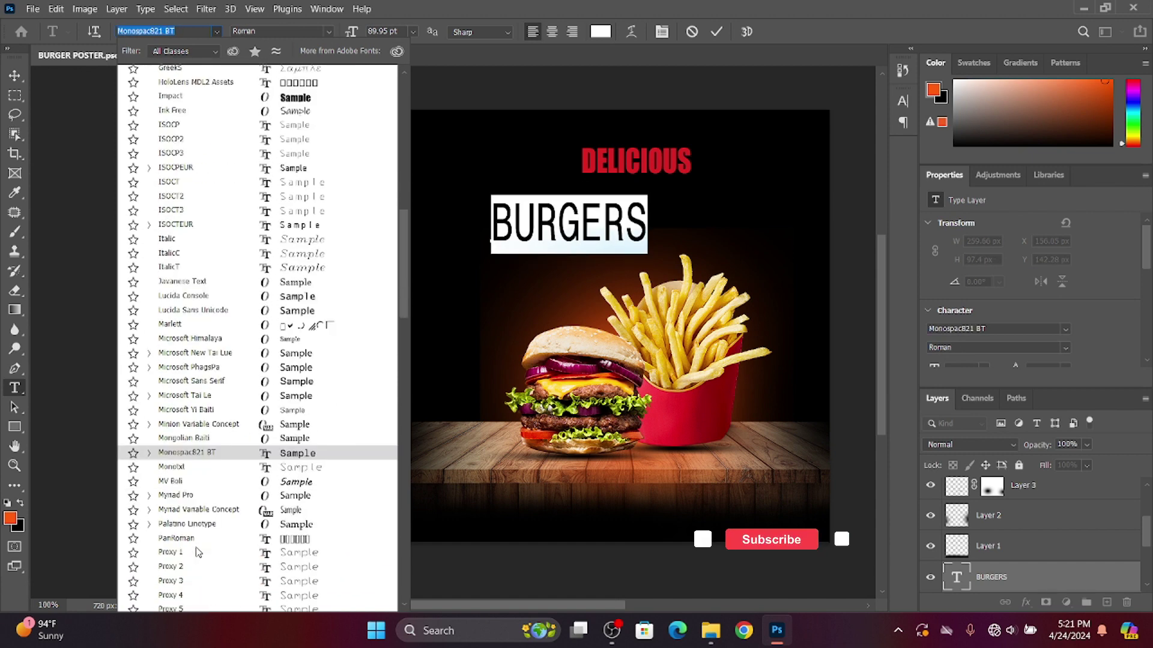
left_click(191, 484)
key("v")
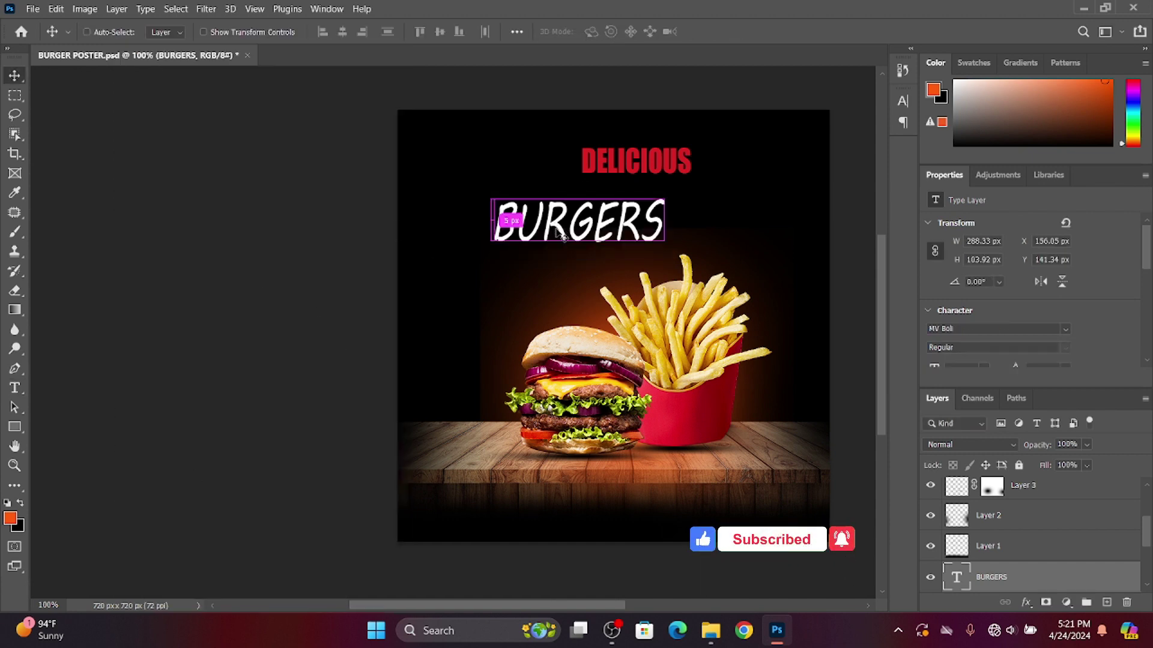
key("ctrl+t")
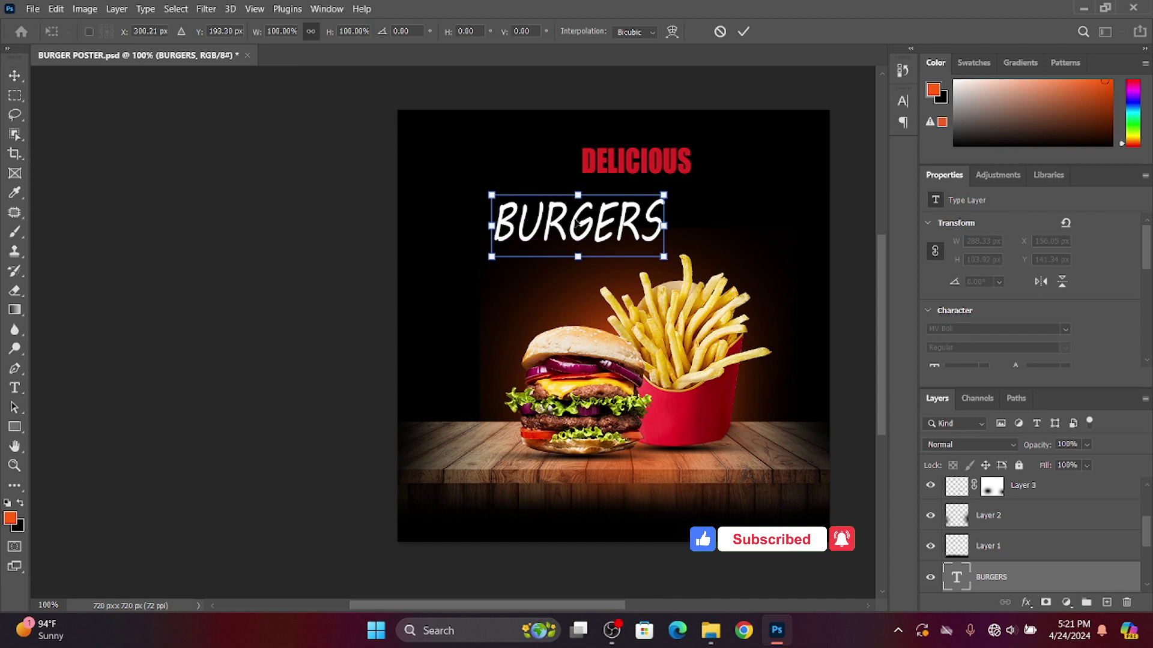
key("Return")
Enlarge the first letter B of BURGERS to 120 pt
double_click(520, 219)
left_click_drag(515, 219, 483, 220)
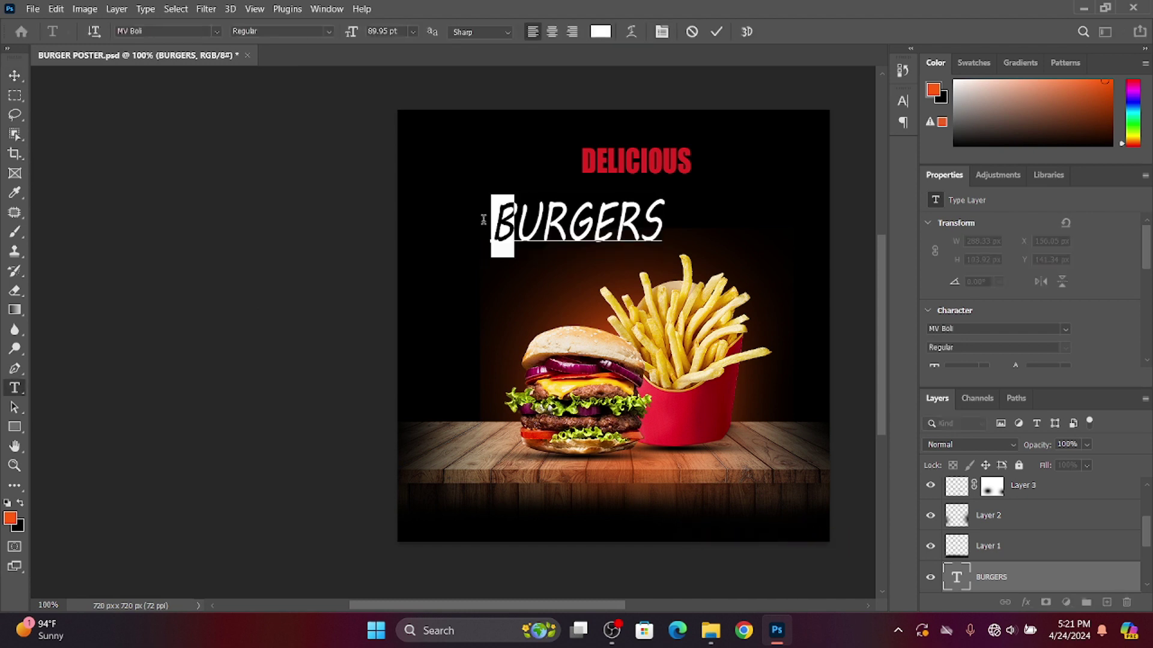
left_click(413, 31)
double_click(381, 32)
type("120")
key("Return")
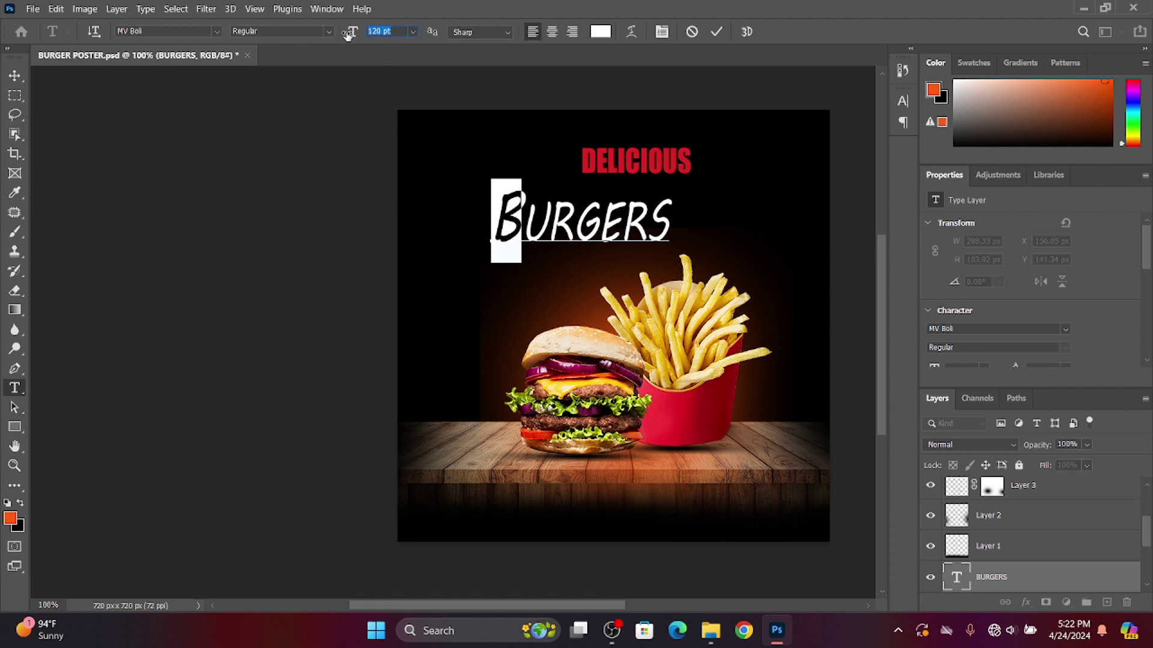
key("ctrl+Return")
Move the DELICIOUS layer down toward BURGERS and scale it up from its corner handle
key("v")
left_click(625, 167)
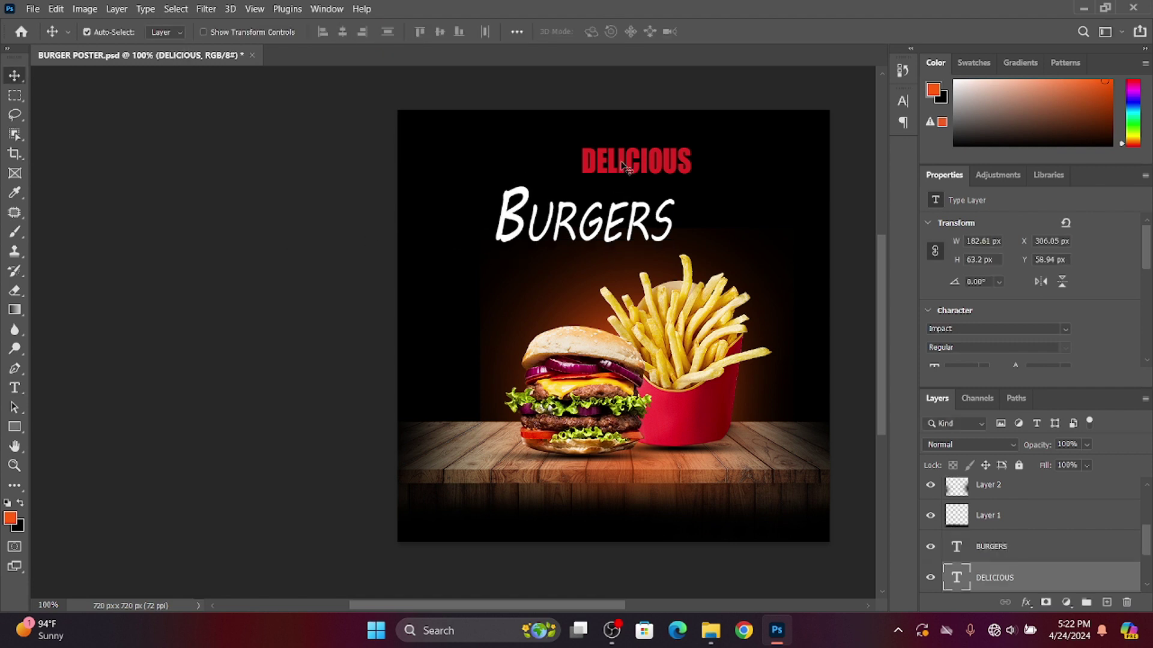
key("ctrl+t")
mouse_move(624, 167)
left_mouse_down()
mouse_move(622, 188)
mouse_move(598, 191)
left_mouse_up()
mouse_move(653, 166)
left_mouse_down()
mouse_move(672, 155)
mouse_move(606, 156)
left_mouse_up()
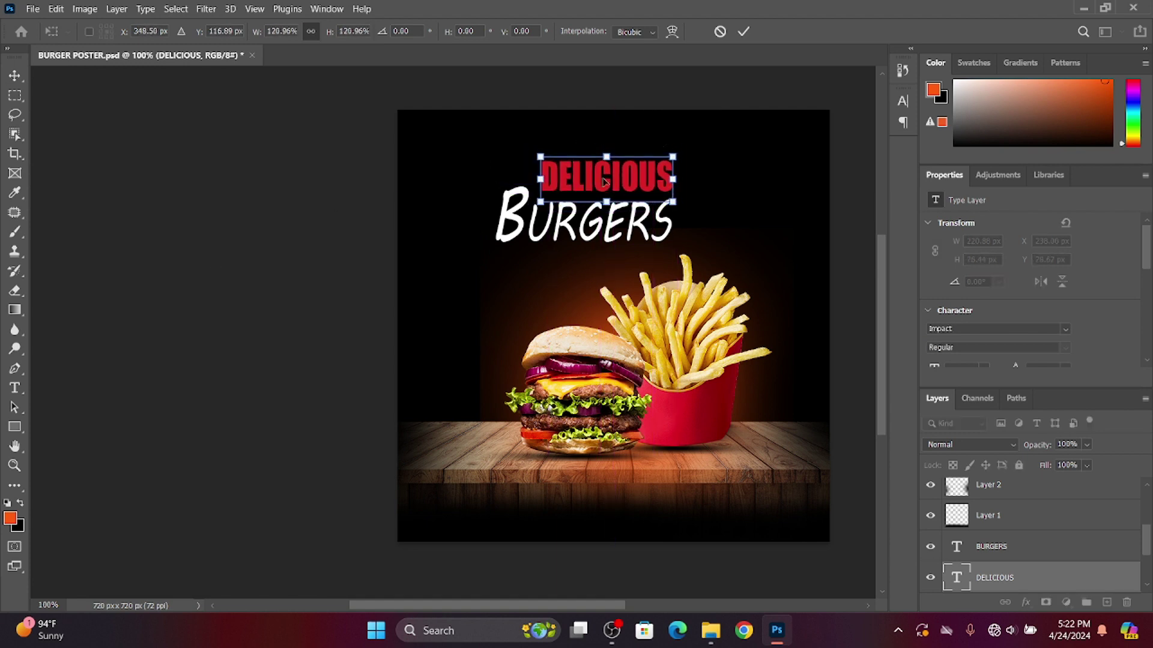
key("Return")
key("ctrl+t")
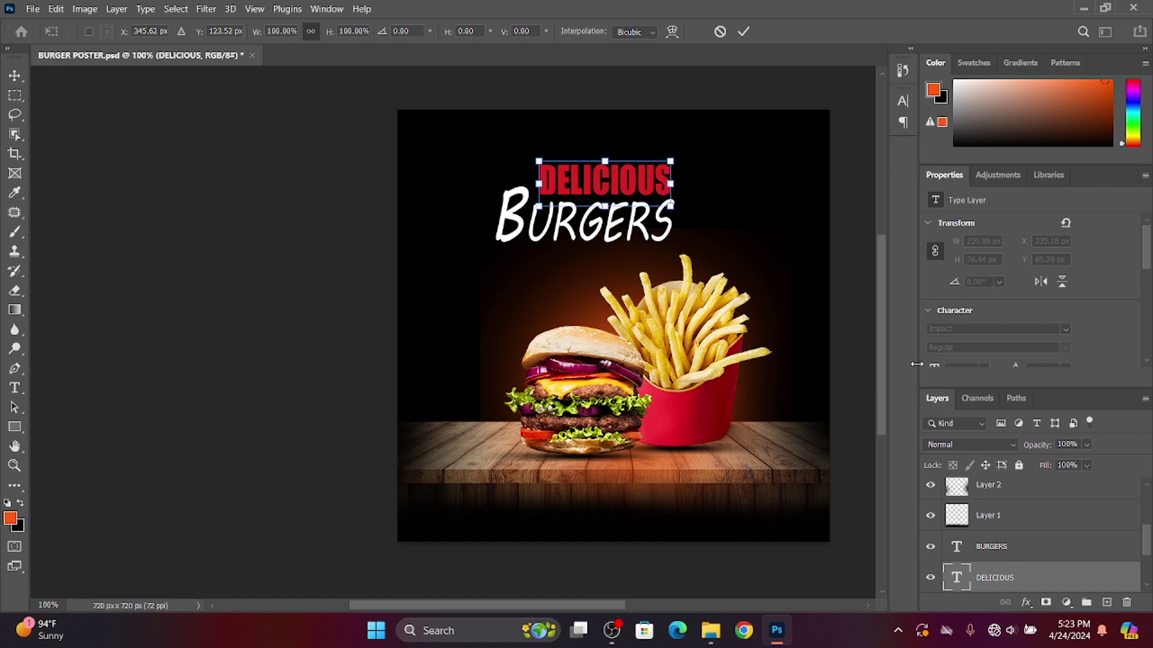
key("Return")
key("ctrl+t")
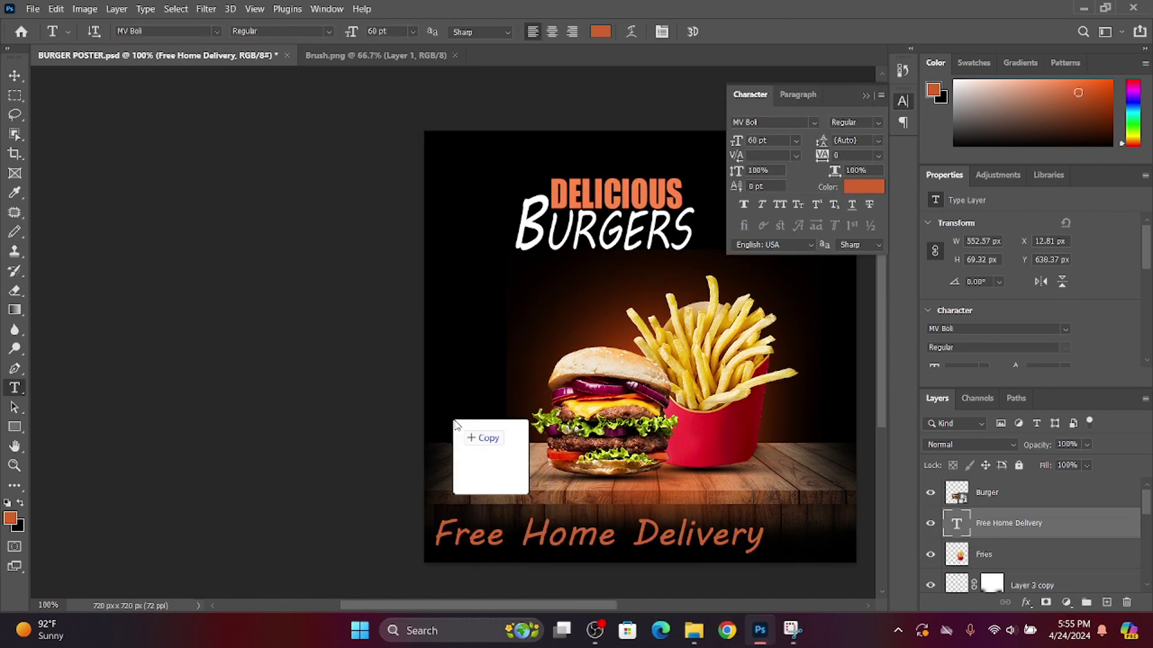
Place the FREE HOME DELIVERY badge image and delete the Free Home Delivery text layer
left_click_drag(587, 551, 456, 417)
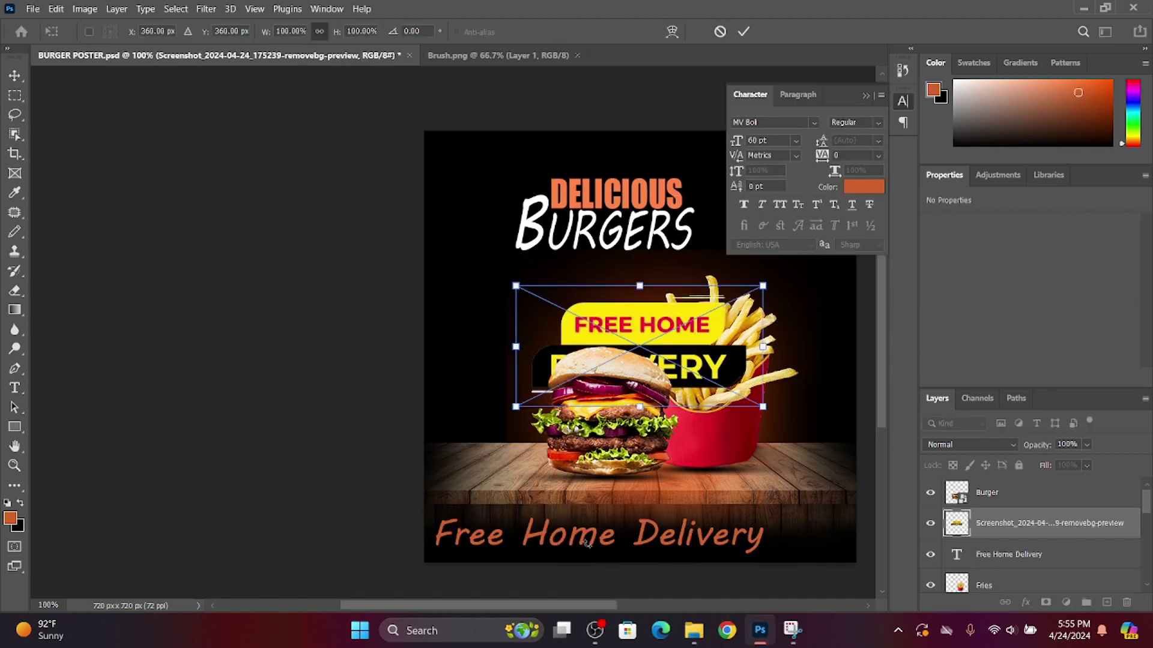
left_click(1008, 558)
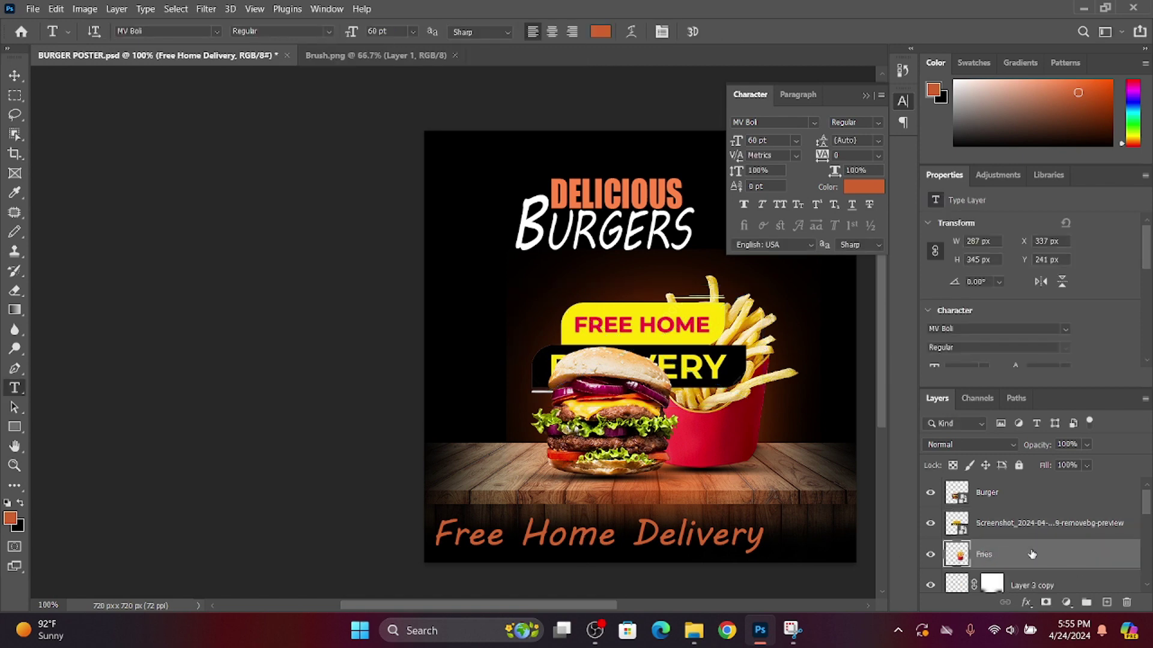
key("Delete")
Shrink the delivery badge and move it into the poster's bottom-left corner
left_click(1039, 526)
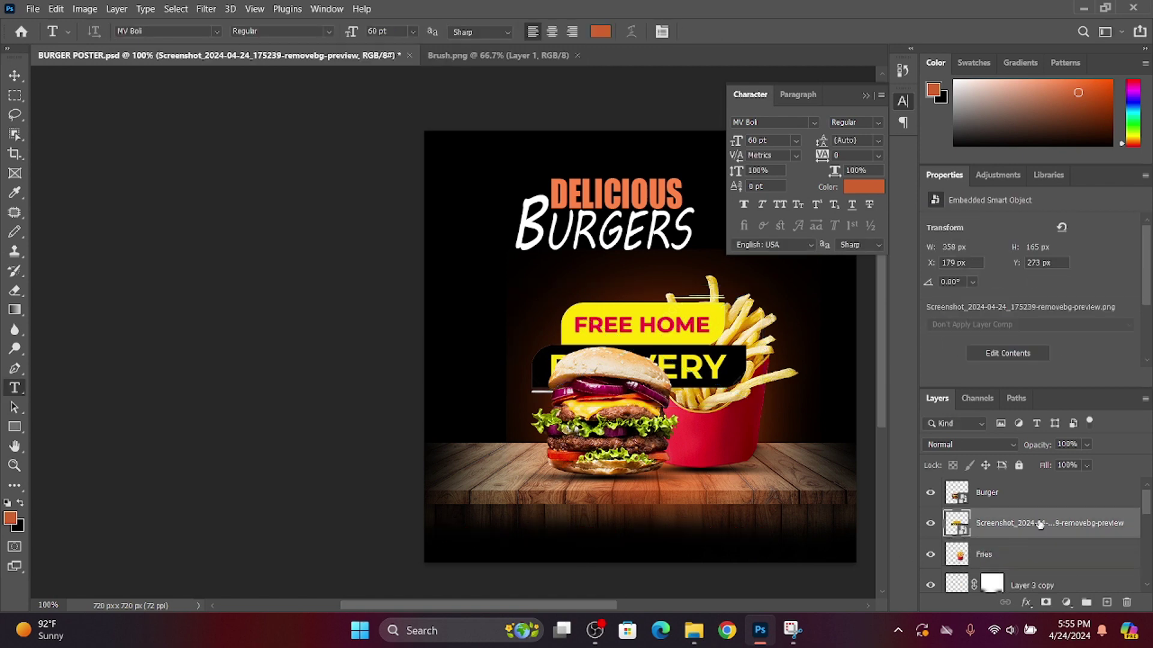
key("ctrl+t")
left_click_drag(687, 334, 600, 516)
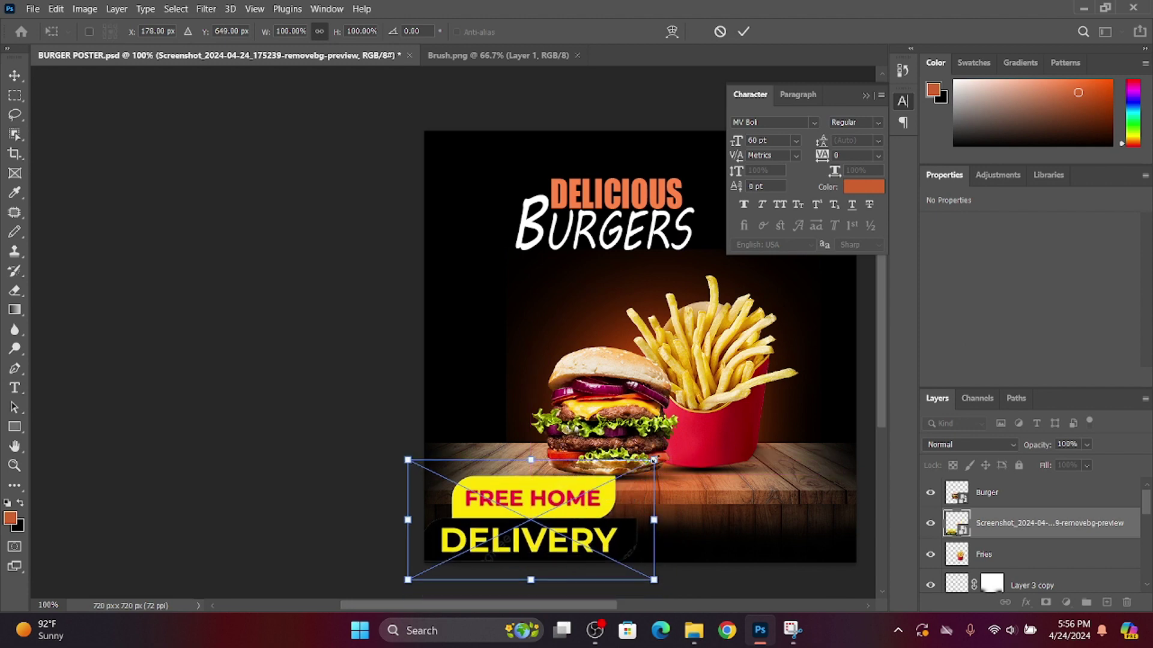
mouse_move(656, 451)
left_mouse_down()
mouse_move(531, 527)
mouse_move(494, 520)
left_mouse_up()
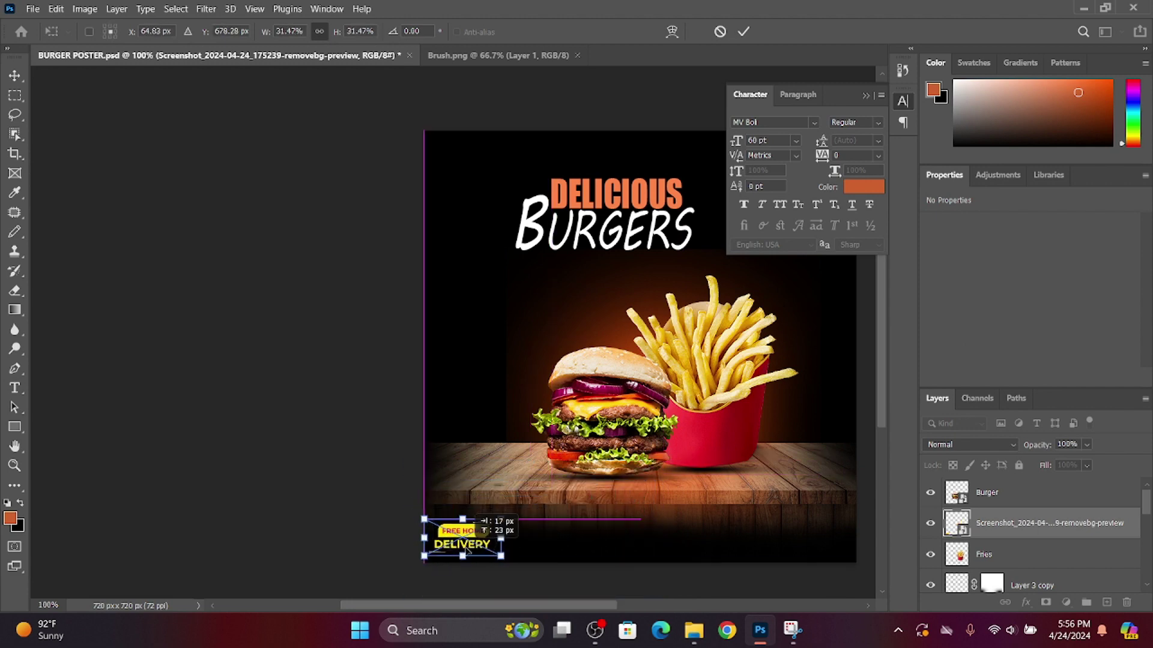
key("Return")
left_click(865, 95)
scroll(453, 499, "up", 1)
scroll(360, 391, "down", 3)
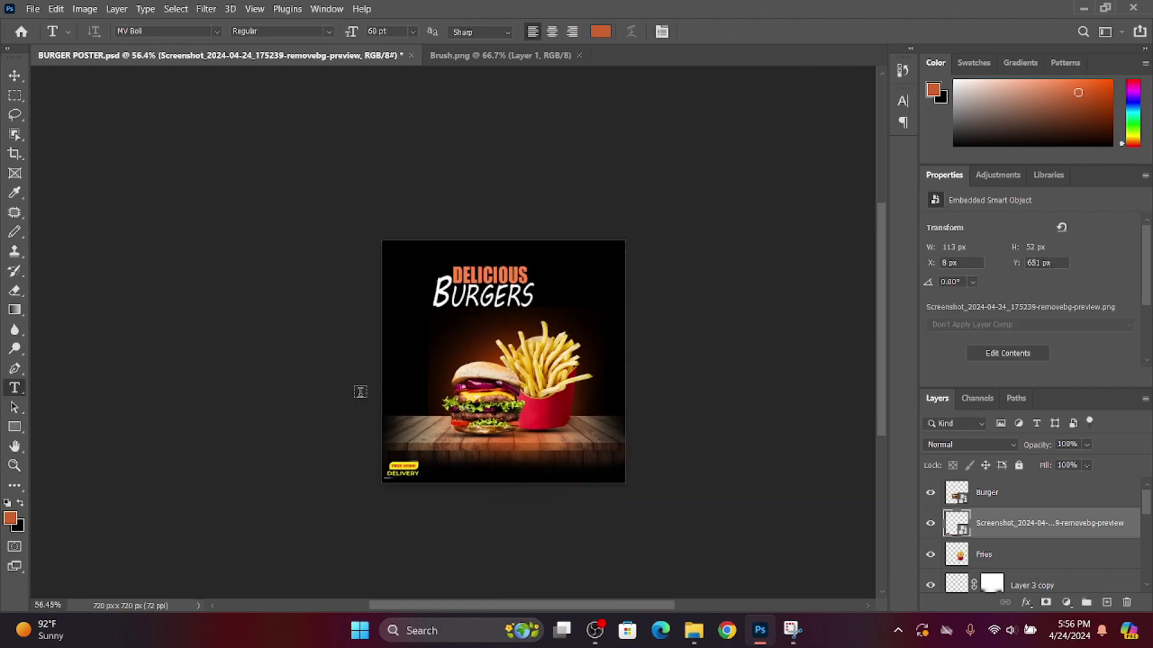
scroll(525, 476, "up", 2)
scroll(480, 419, "up", 1)
scroll(480, 419, "down", 1)
scroll(489, 397, "up", 1)
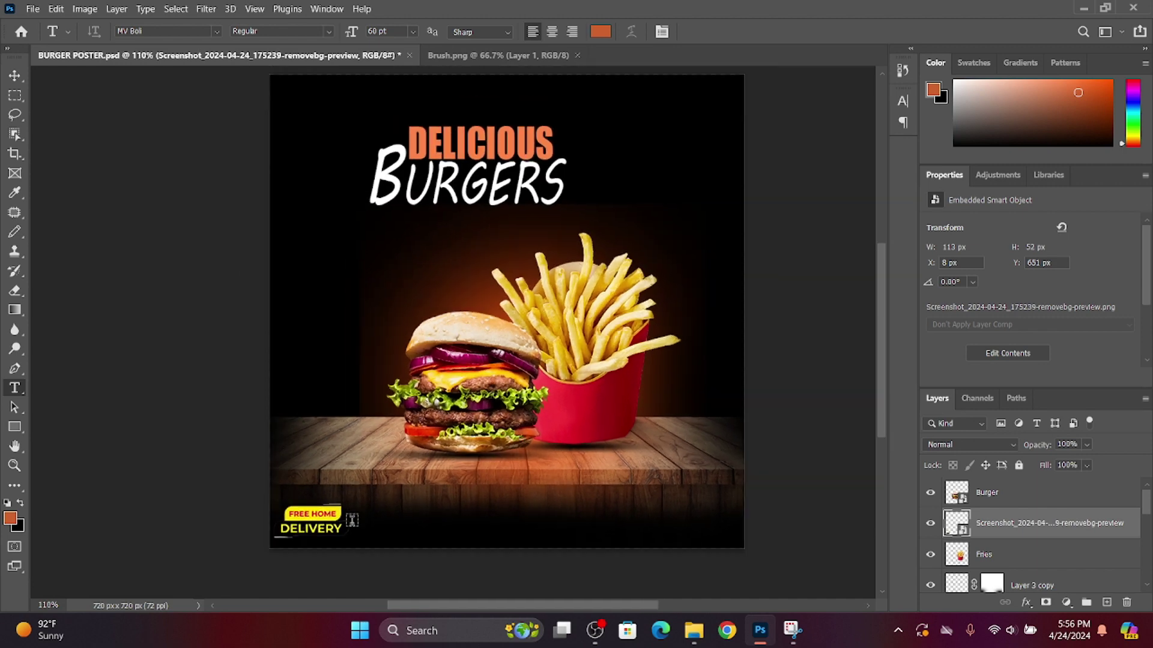
Place the ORDER NOW image, rasterize it, and permanently remove its white background
left_click_drag(746, 579, 592, 463)
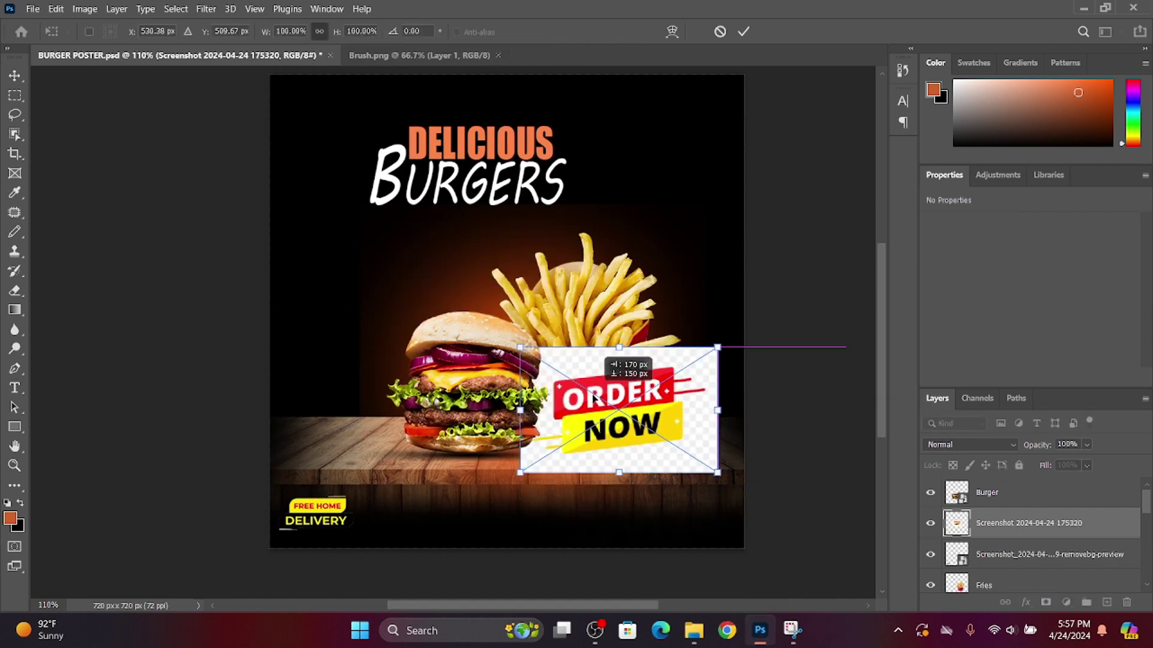
left_click_drag(510, 298, 621, 451)
key("Return")
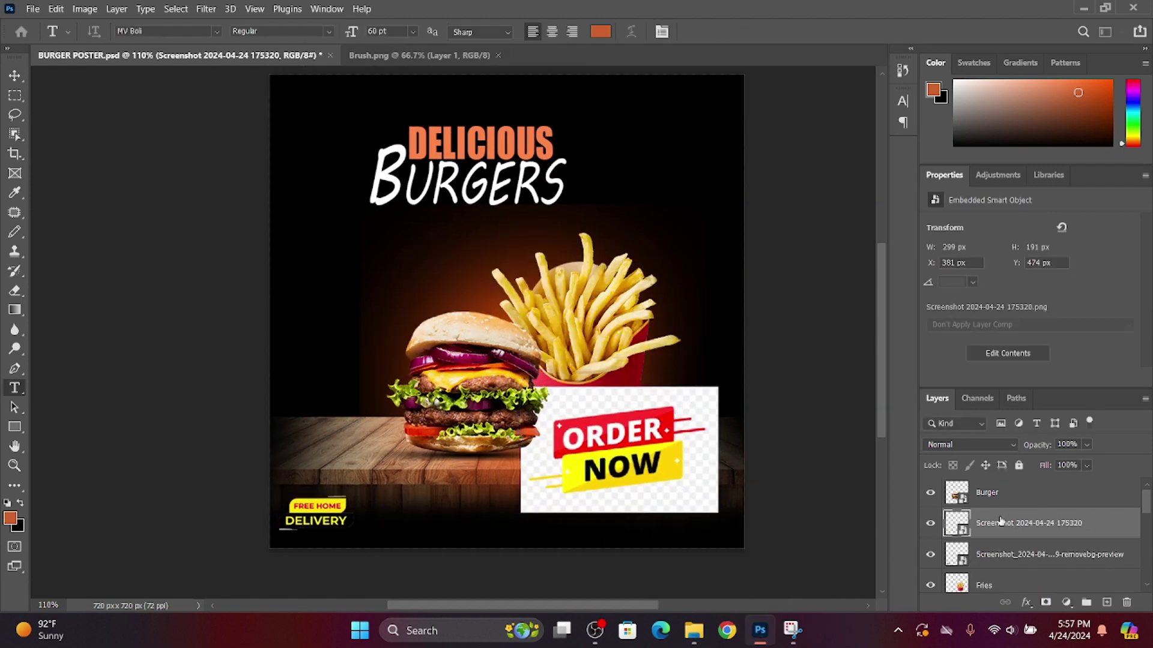
scroll(1024, 343, "down", 2)
left_click(1029, 323)
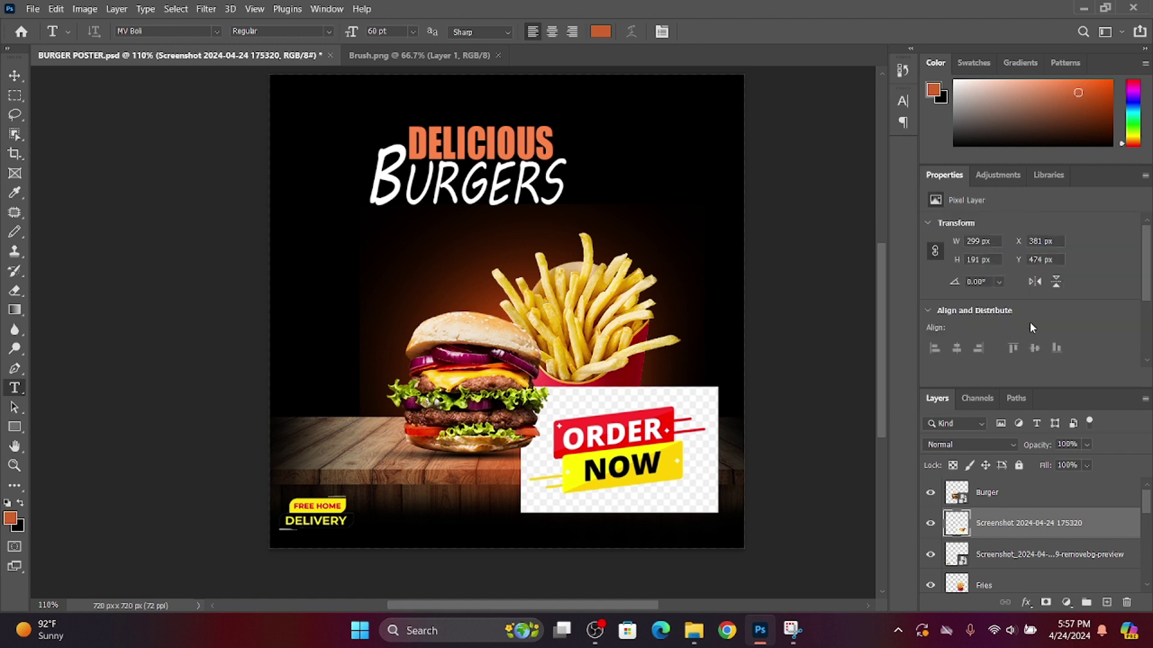
scroll(1029, 322, "down", 2)
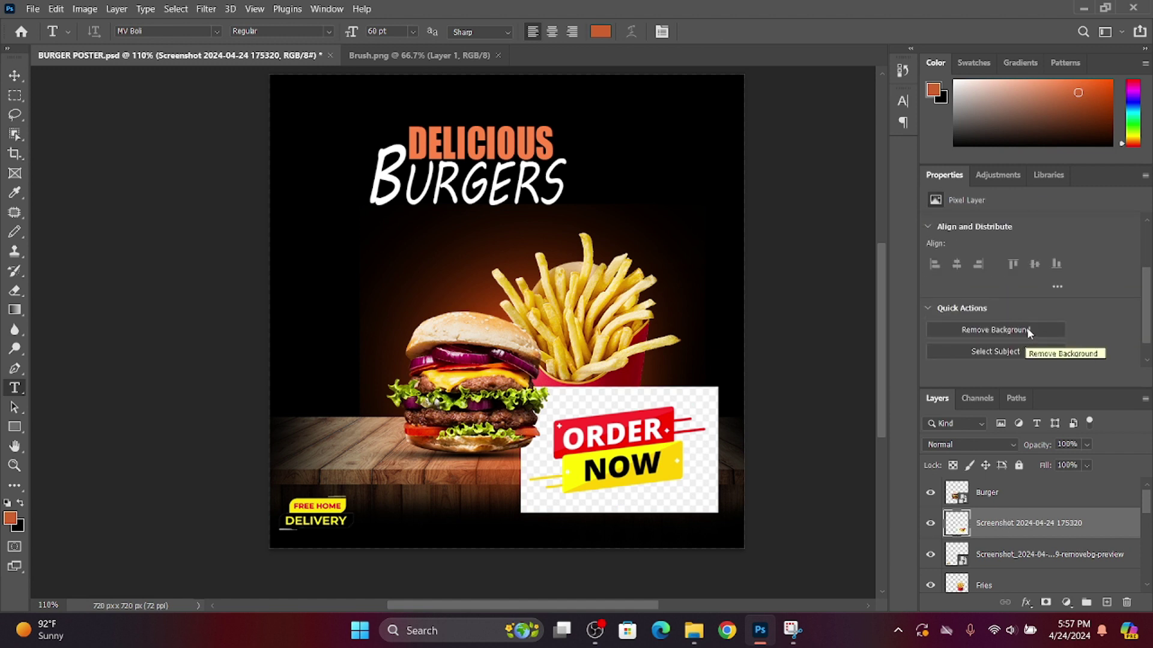
left_click(1027, 329)
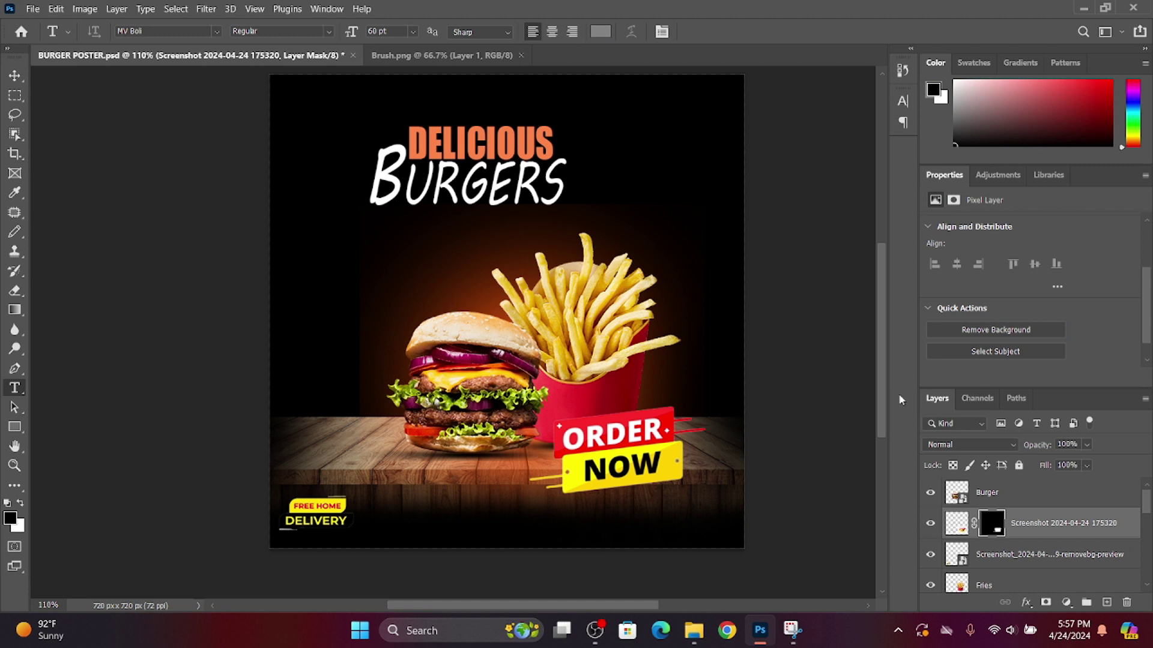
right_click(998, 527)
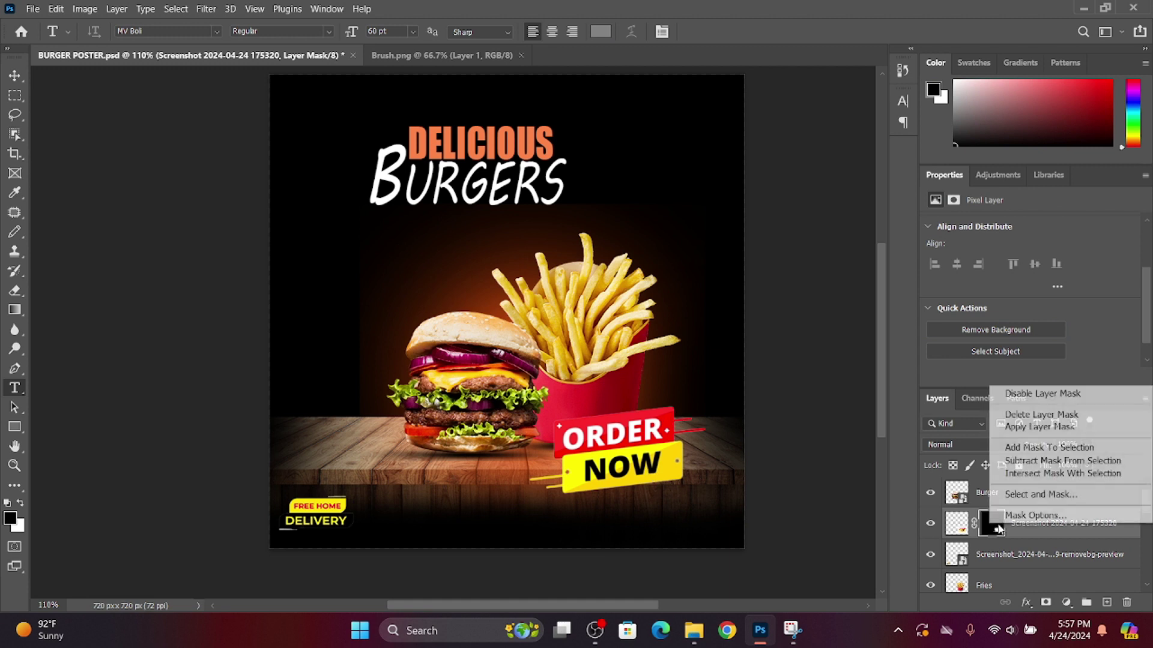
left_click(1031, 426)
Shrink the ORDER NOW badge into the bottom-right corner, level with the delivery badge
key("ctrl+t")
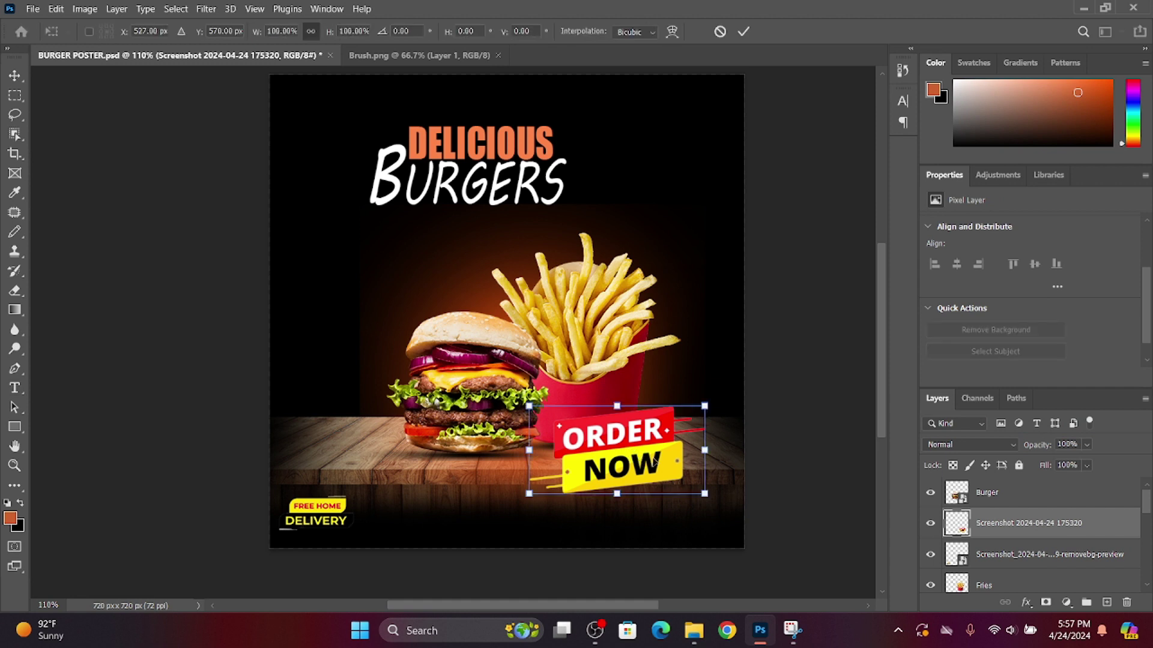
mouse_move(712, 415)
left_mouse_down()
mouse_move(608, 454)
mouse_move(682, 526)
mouse_move(715, 503)
left_mouse_up()
scroll(552, 537, "up", 5)
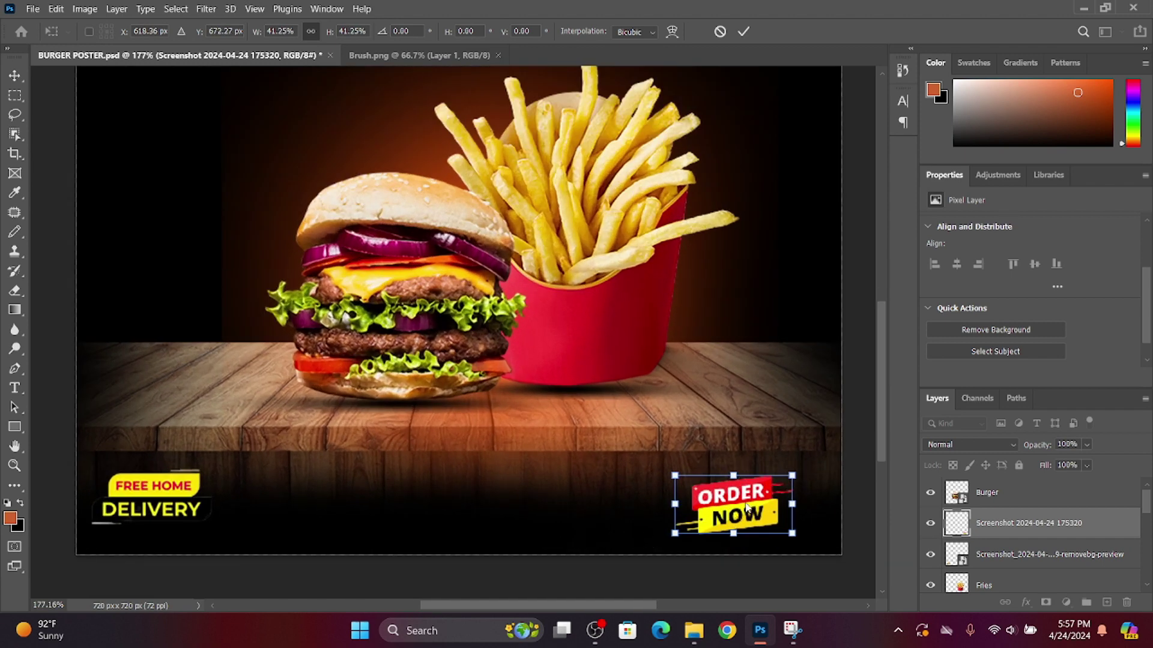
left_click_drag(742, 504, 756, 495)
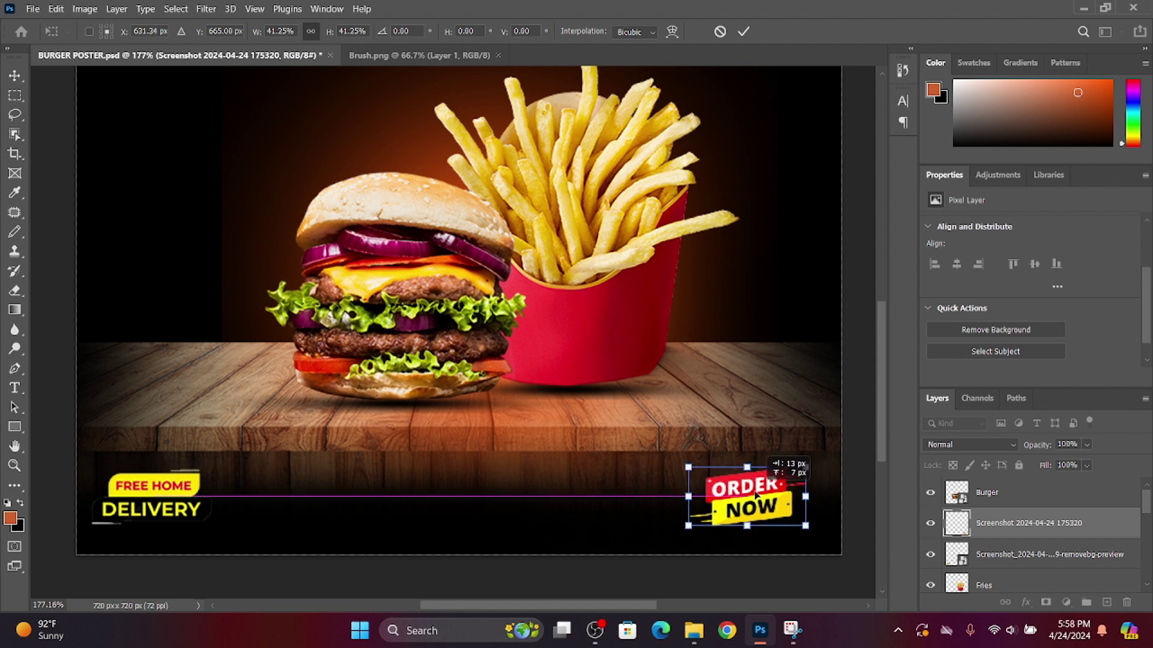
scroll(389, 499, "down", 2)
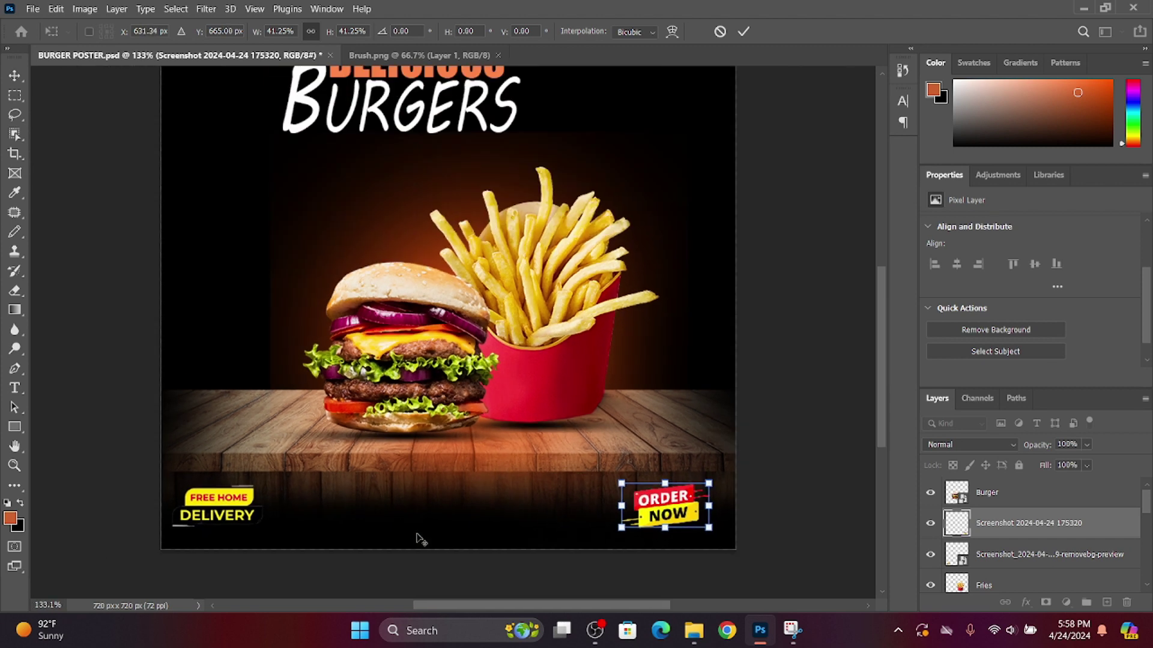
scroll(420, 499, "down", 2)
scroll(489, 500, "up", 2)
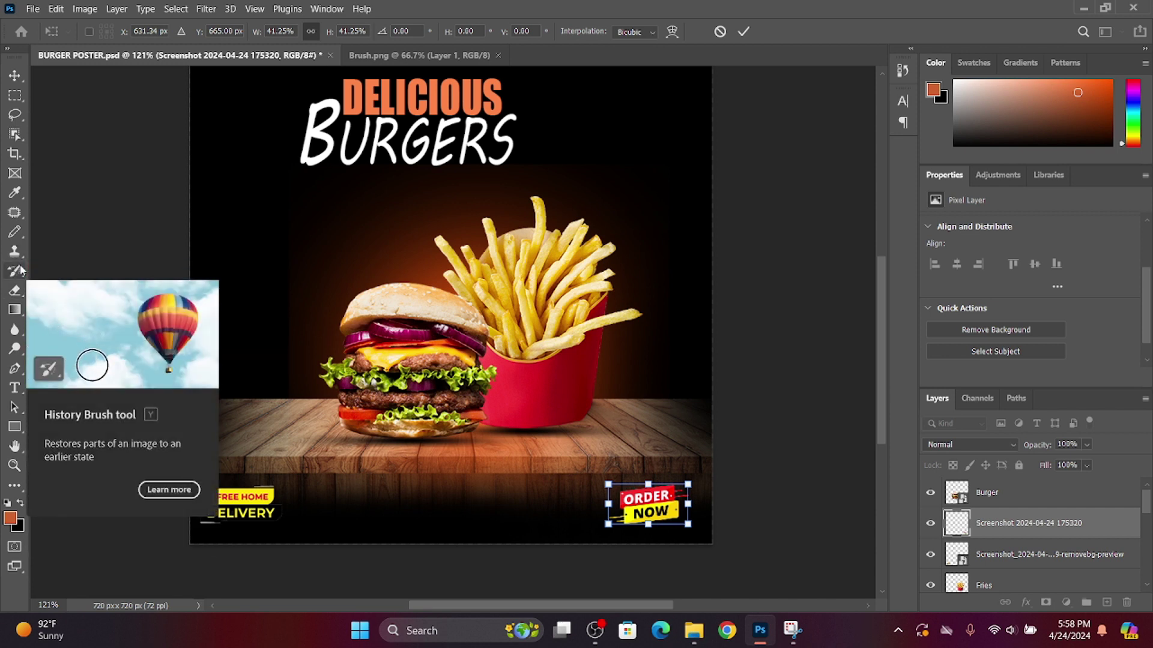
right_click(14, 388)
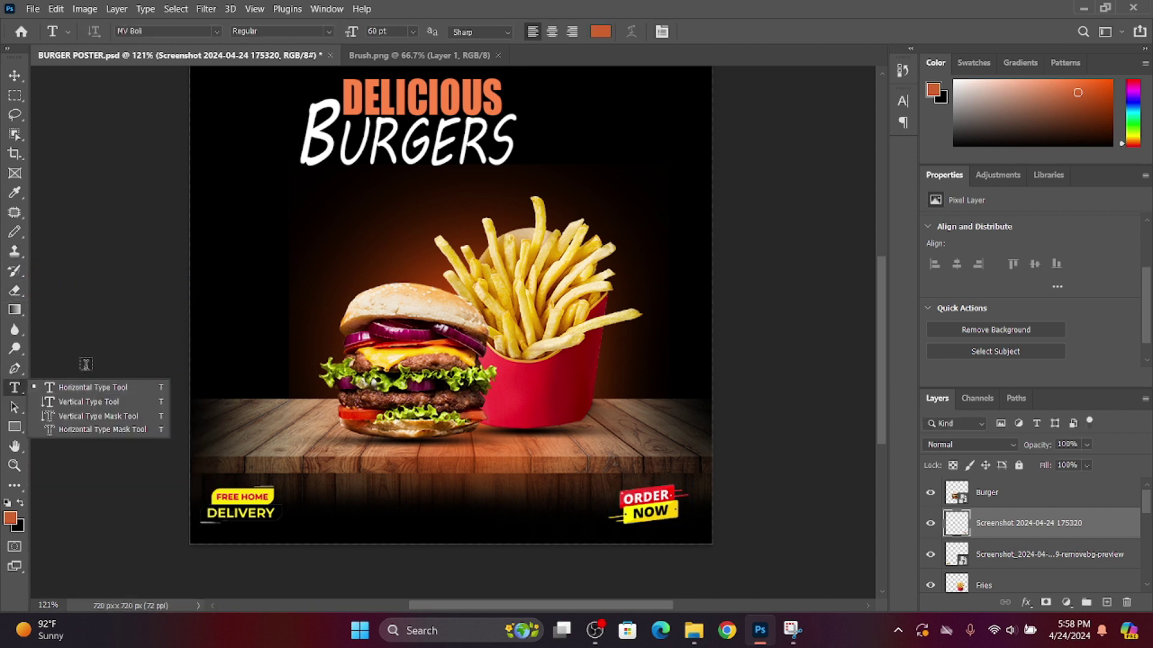
left_click(60, 384)
left_click(327, 210)
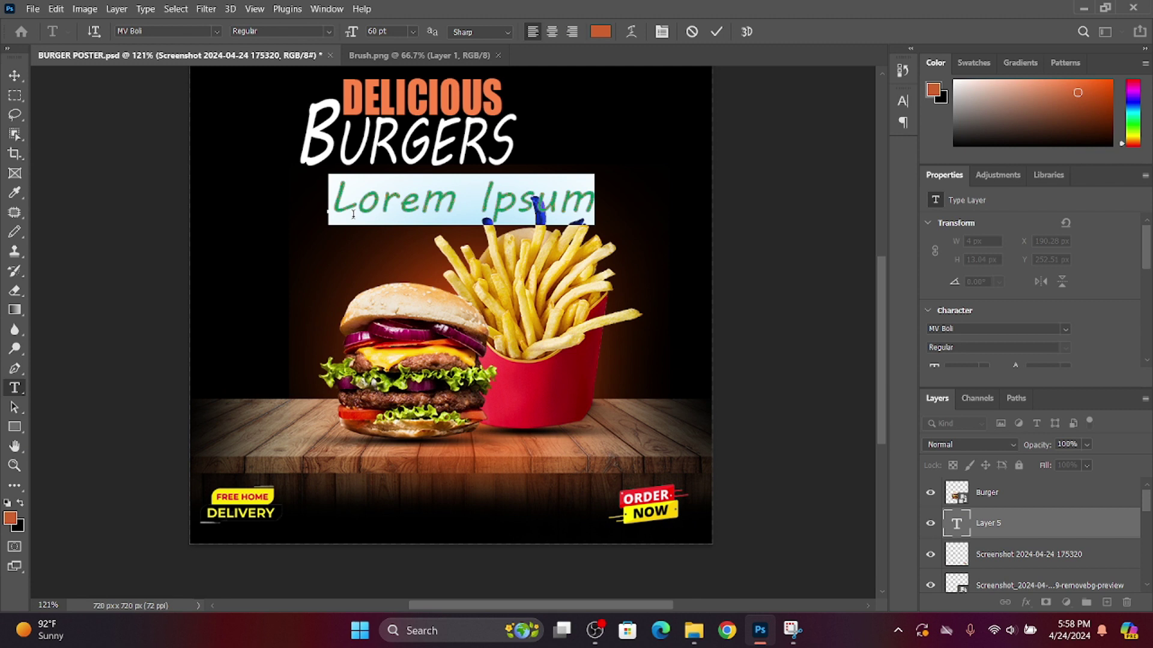
key("BackSpace")
type("109-")
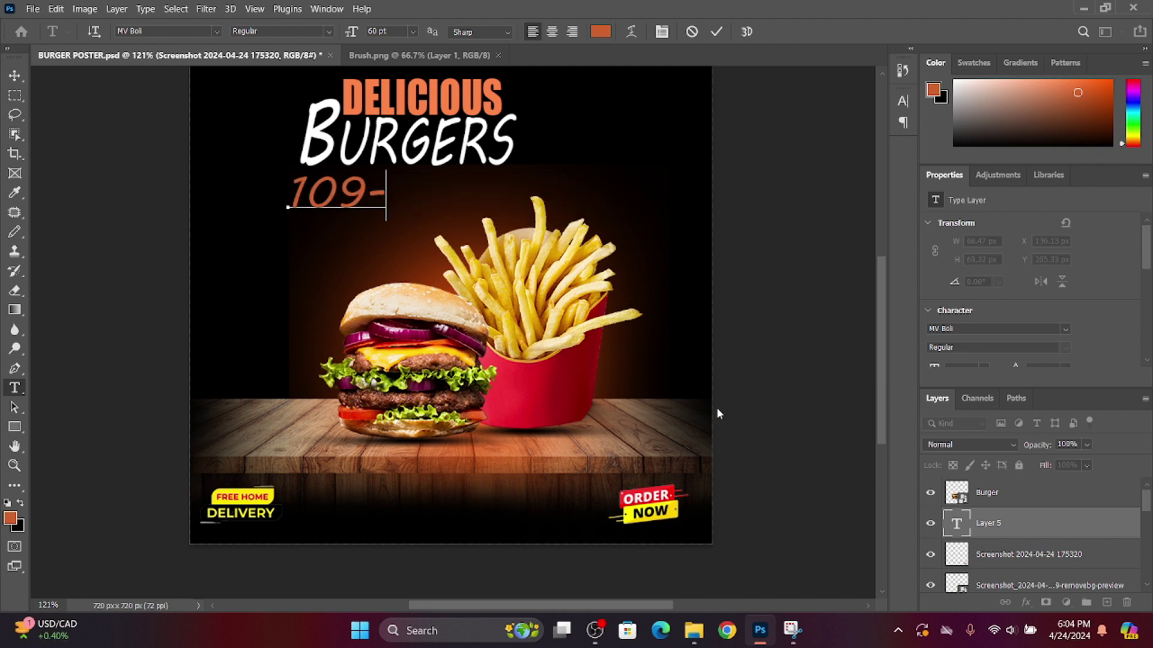
type("808")
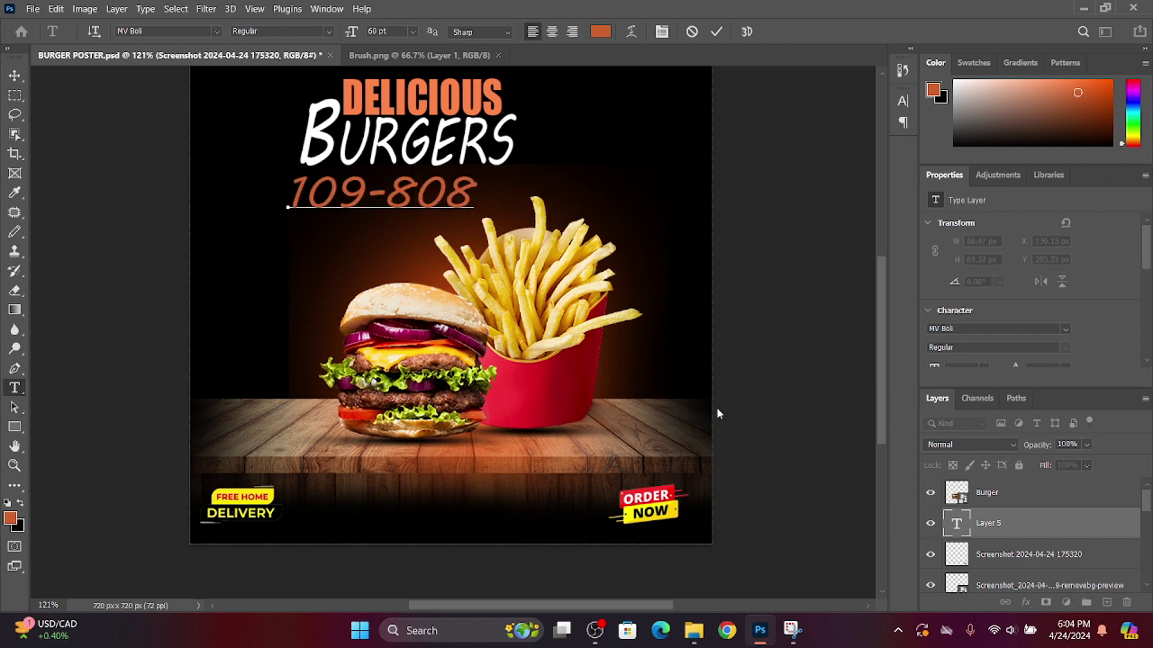
type("-")
type("5522")
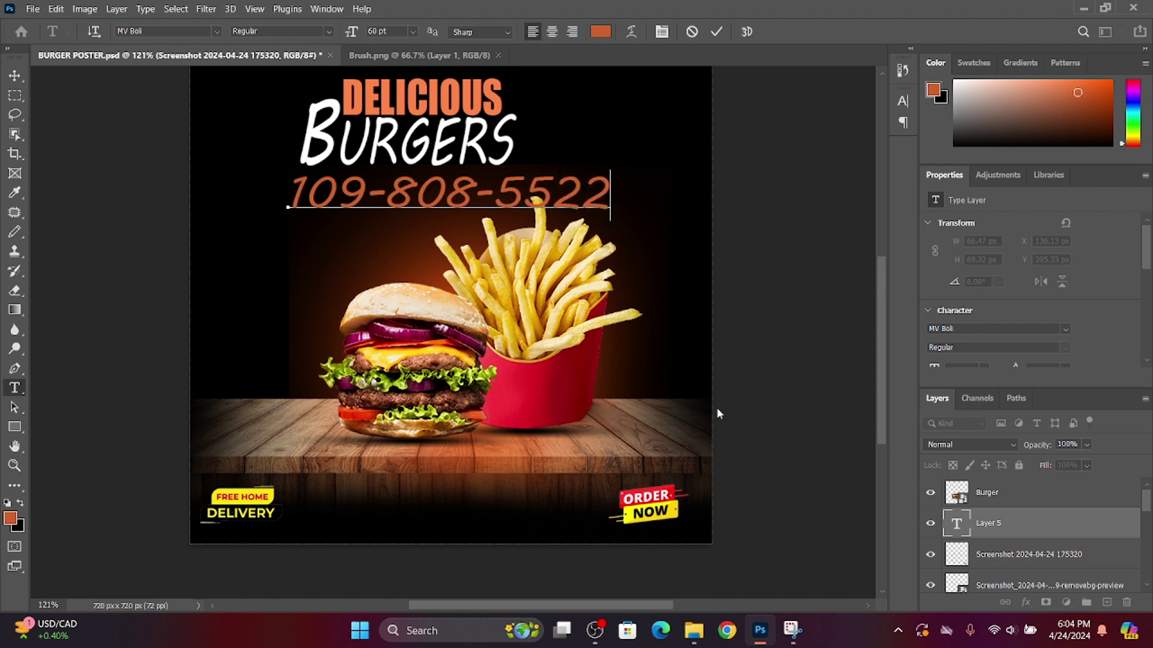
key("ctrl+a")
left_click(217, 31)
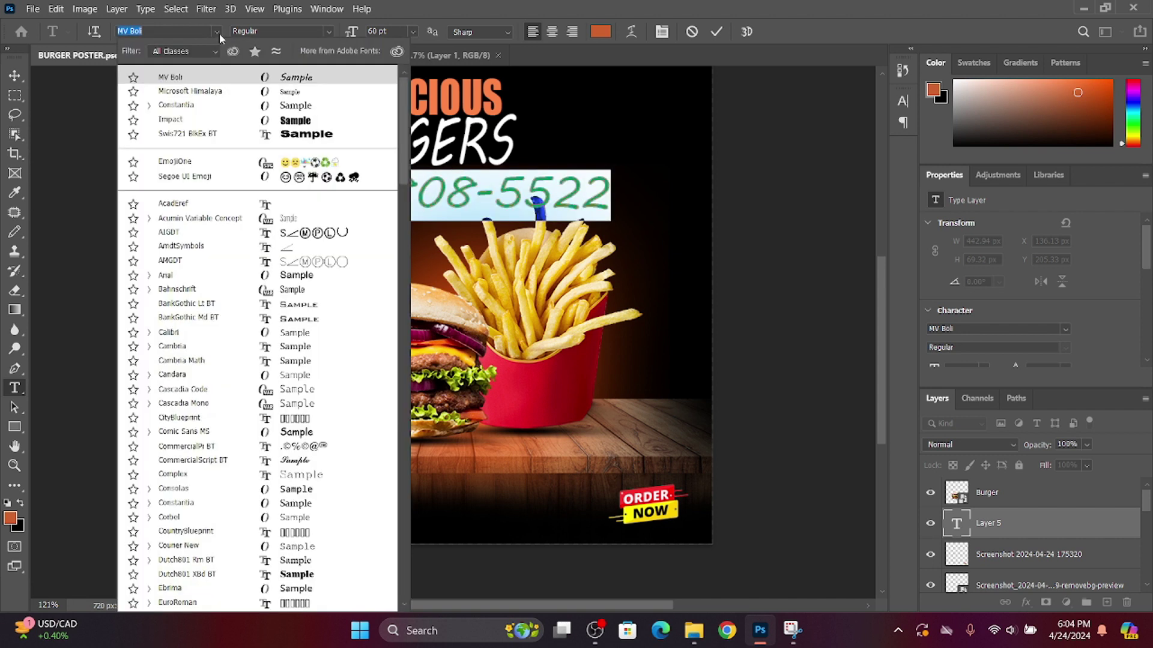
left_click(180, 84)
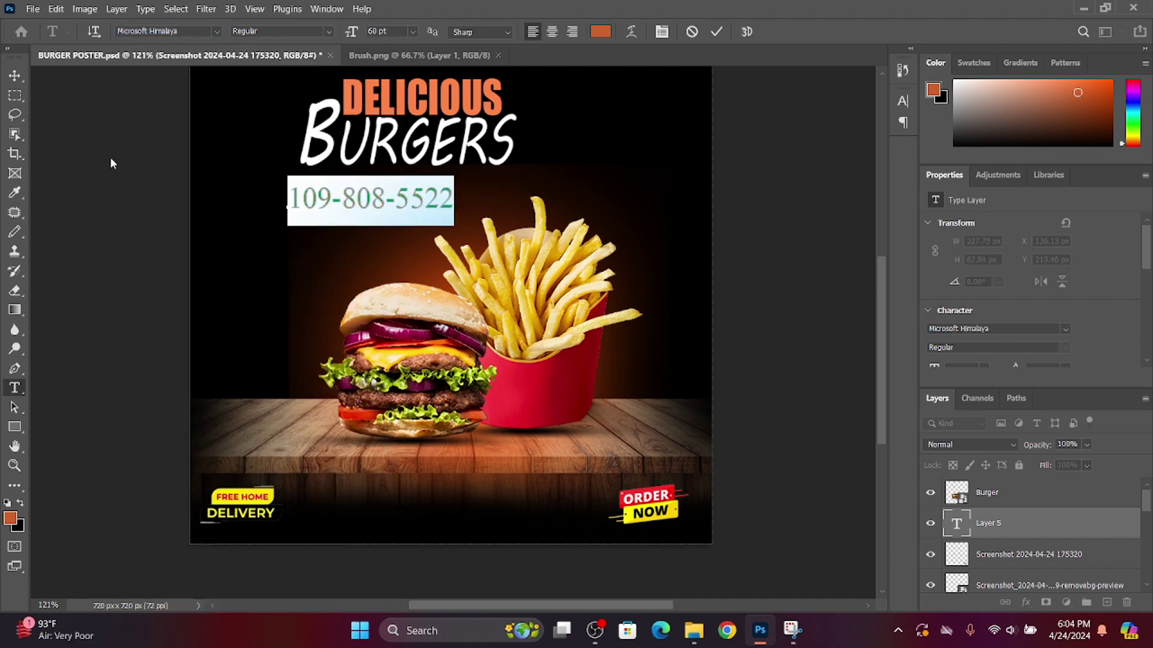
key("ctrl+Return")
Shrink the phone number and centre it at the bottom between the two badges
key("ctrl+t")
mouse_move(329, 210)
left_mouse_down()
mouse_move(463, 511)
mouse_move(449, 506)
left_mouse_up()
left_click_drag(538, 479, 466, 503)
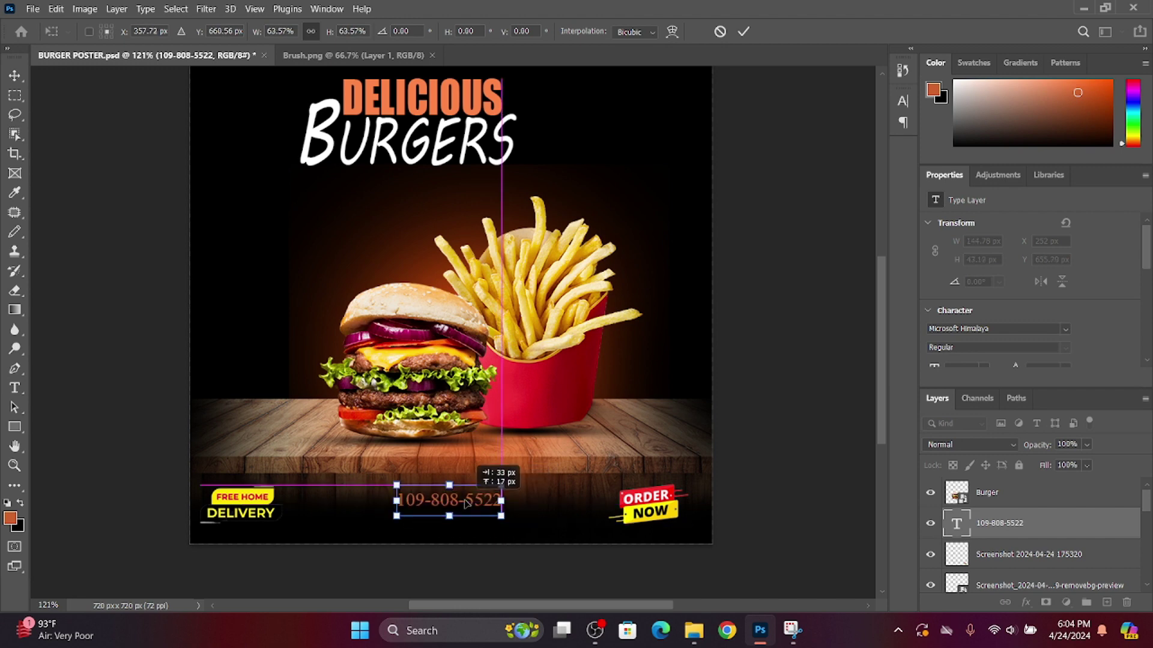
key("Return")
Place the chef logo with its white background removed, shrunk into the top-right corner
key("ctrl+1")
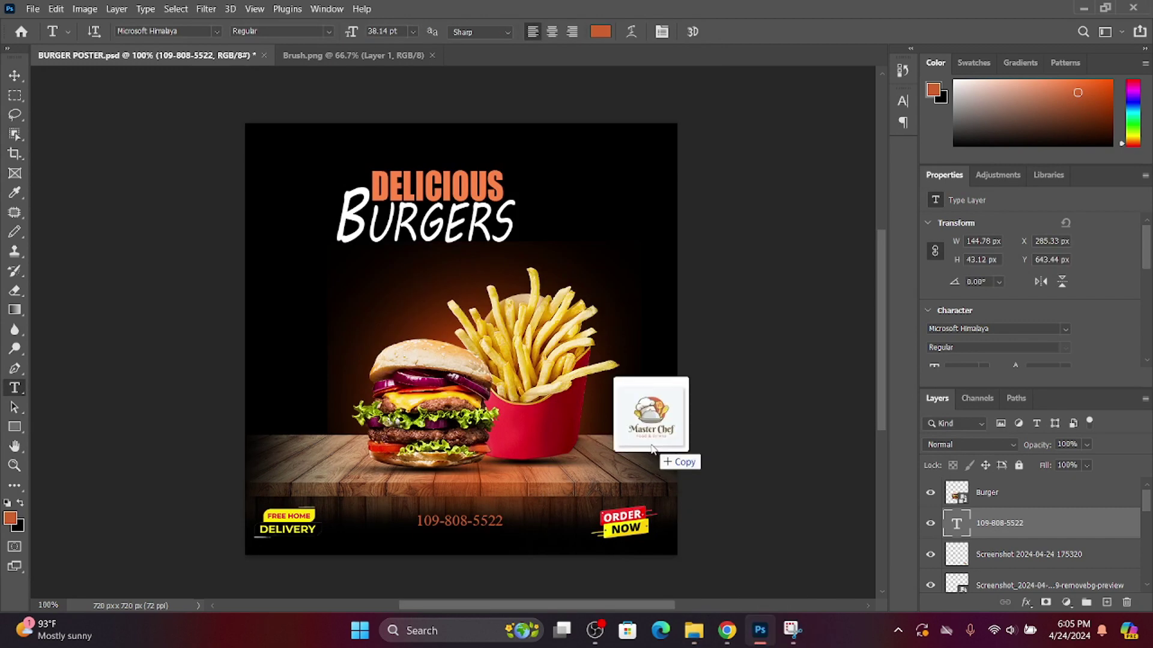
left_click_drag(798, 405, 536, 289)
key("Return")
key("t")
scroll(1023, 318, "down", 3)
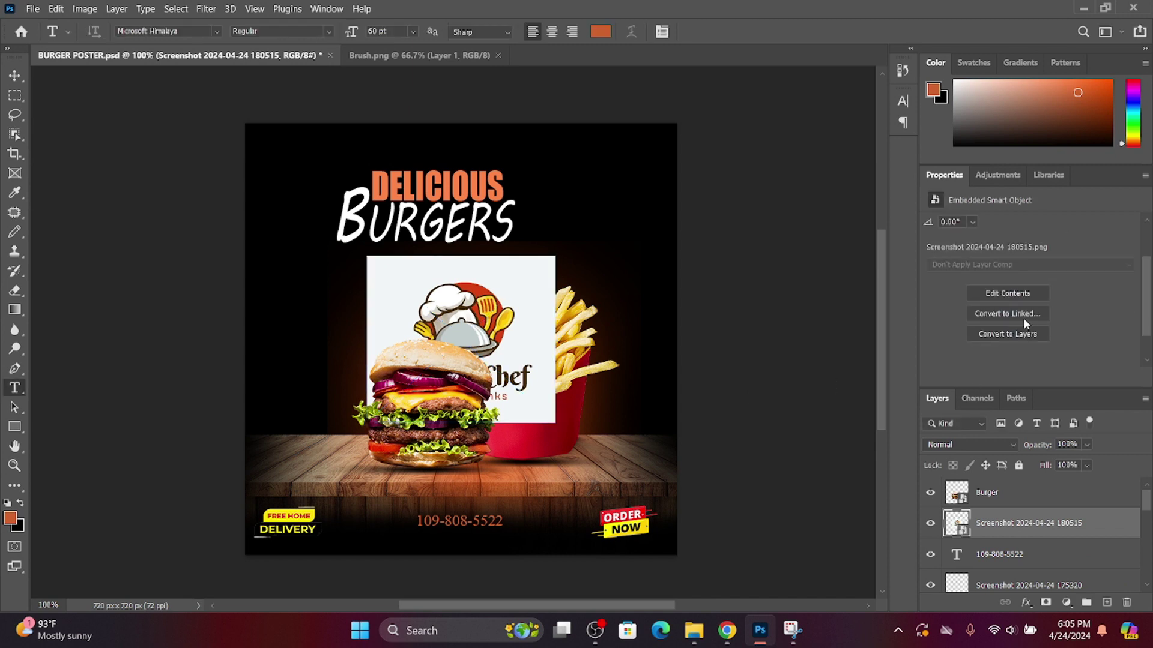
scroll(1018, 324, "down", 3)
left_click(1006, 340)
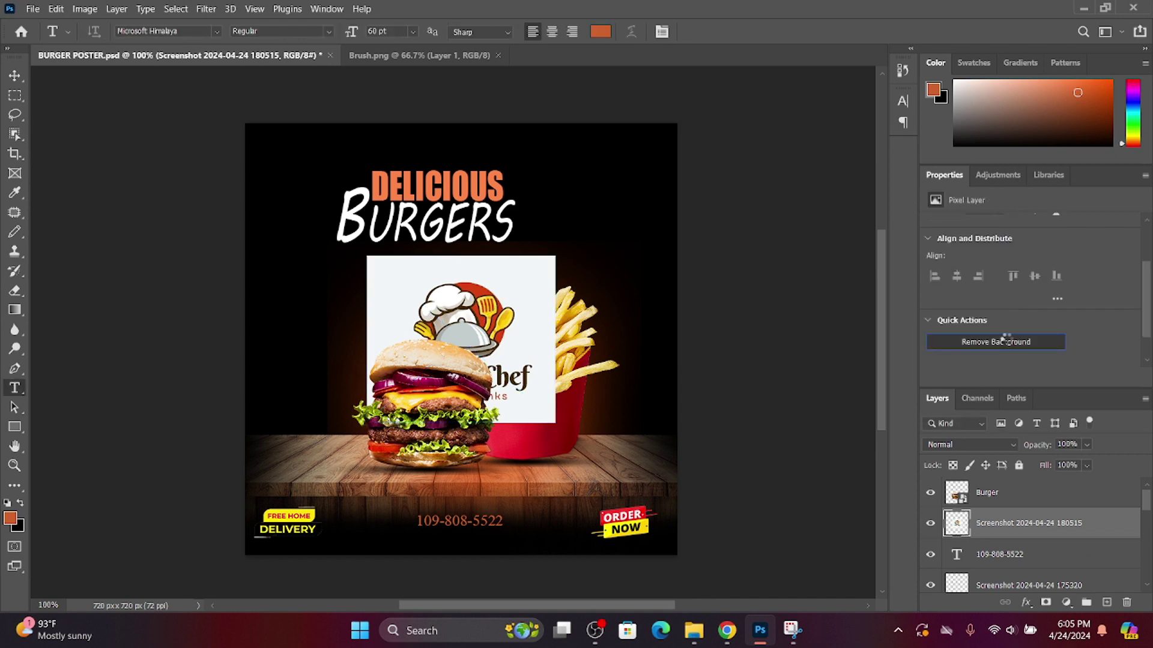
key("ctrl+t")
left_click_drag(508, 298, 686, 149)
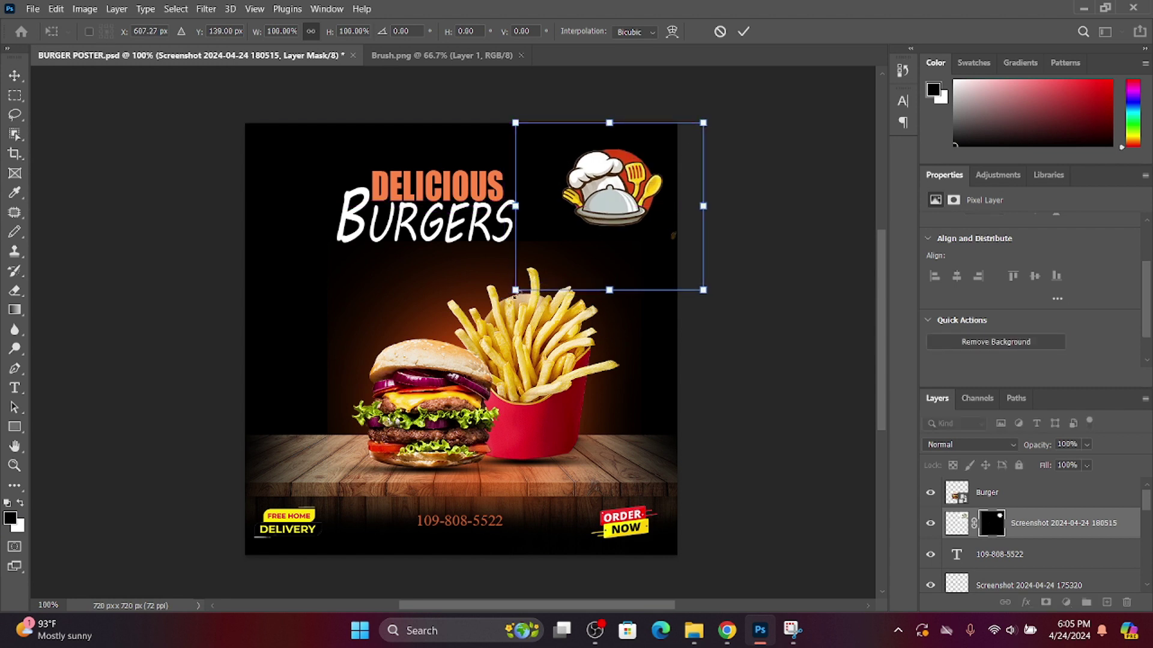
left_click_drag(515, 295, 559, 238)
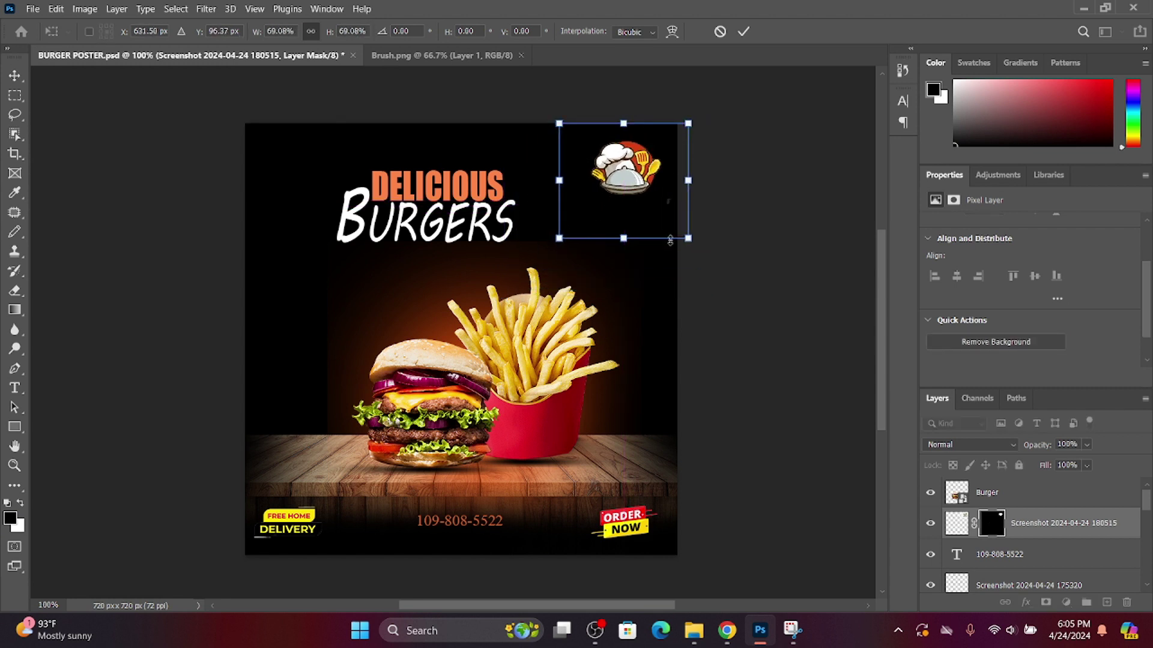
left_click_drag(645, 137, 637, 174)
key("Return")
Scale the Smoke layer up slightly, to about 103%
key("t")
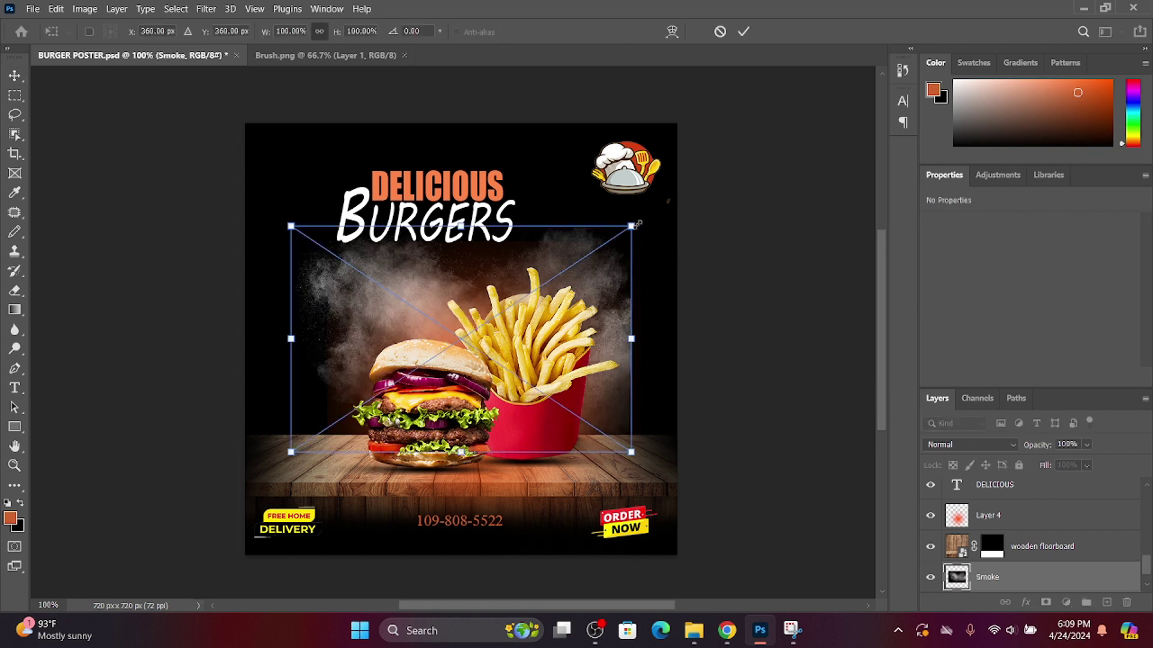
left_click_drag(637, 224, 660, 235)
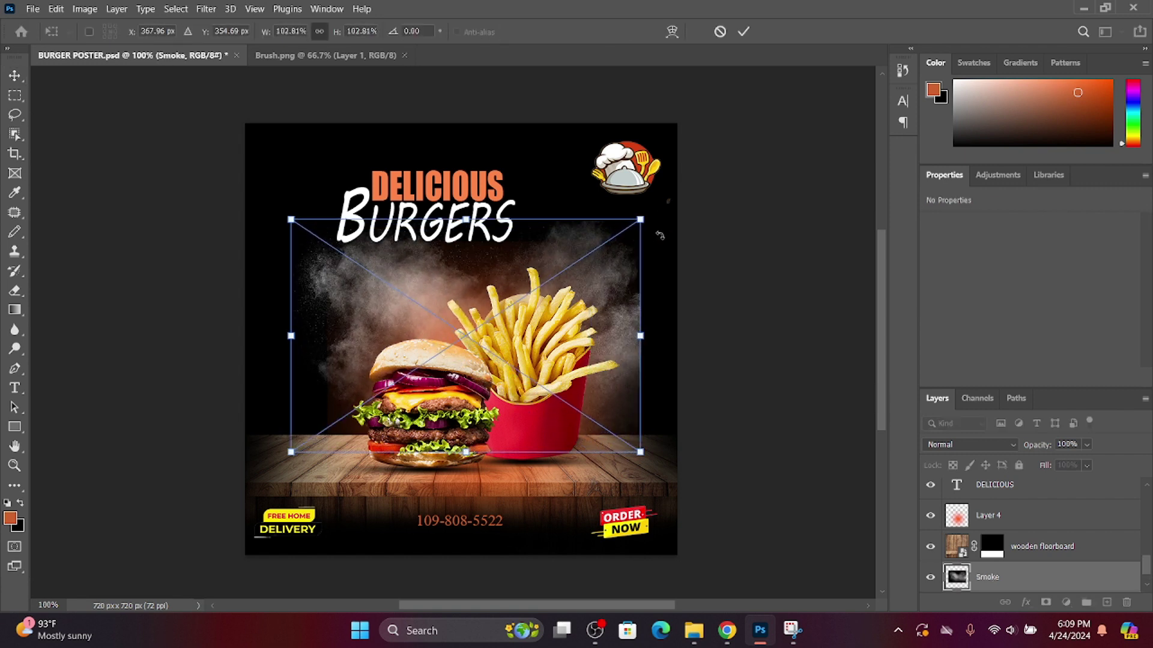
key("Return")
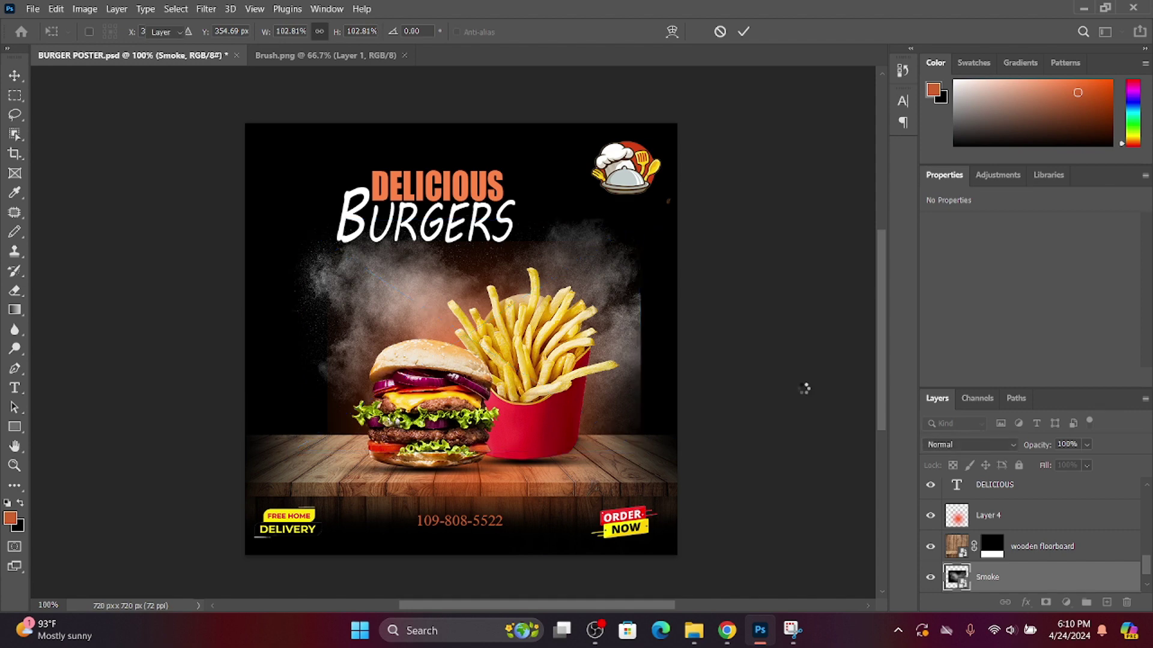
key("ctrl+t")
key("Return")
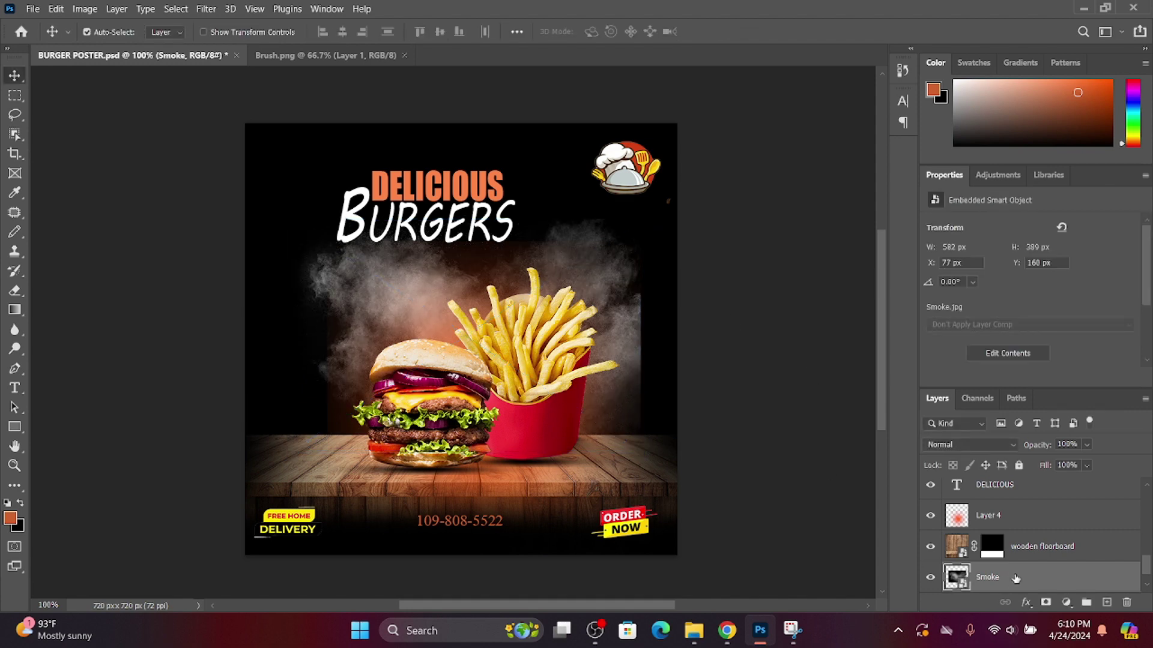
Apply a Gaussian Blur with a radius of about 4.2 px to the Smoke layer
left_click(206, 9)
mouse_move(287, 187)
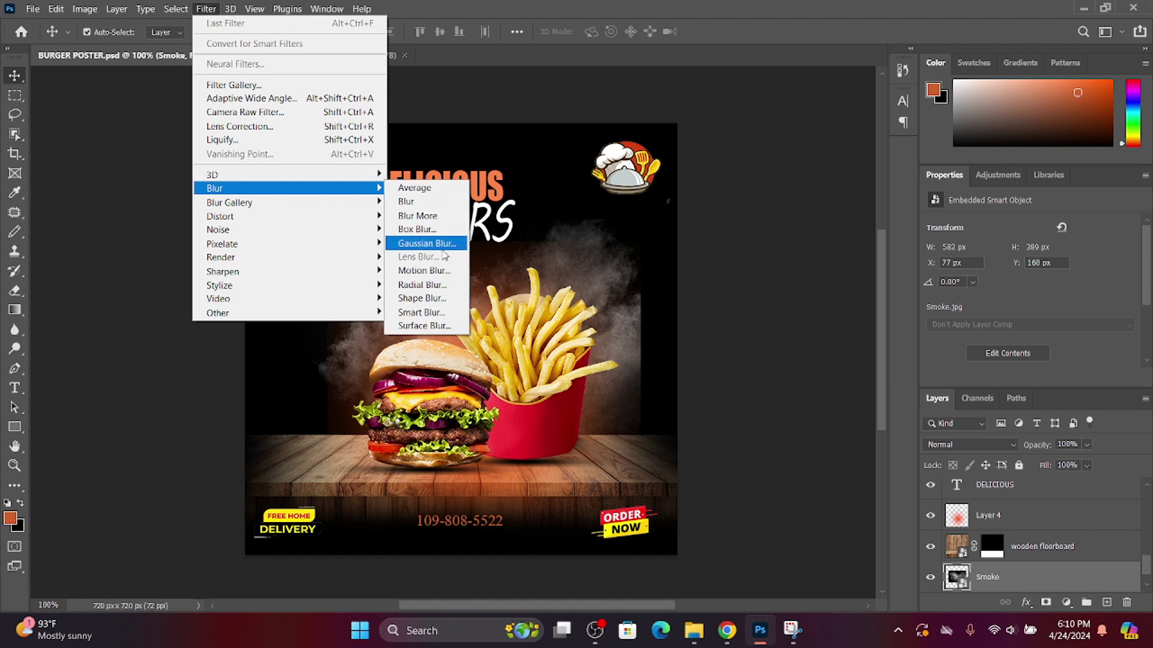
left_click(444, 246)
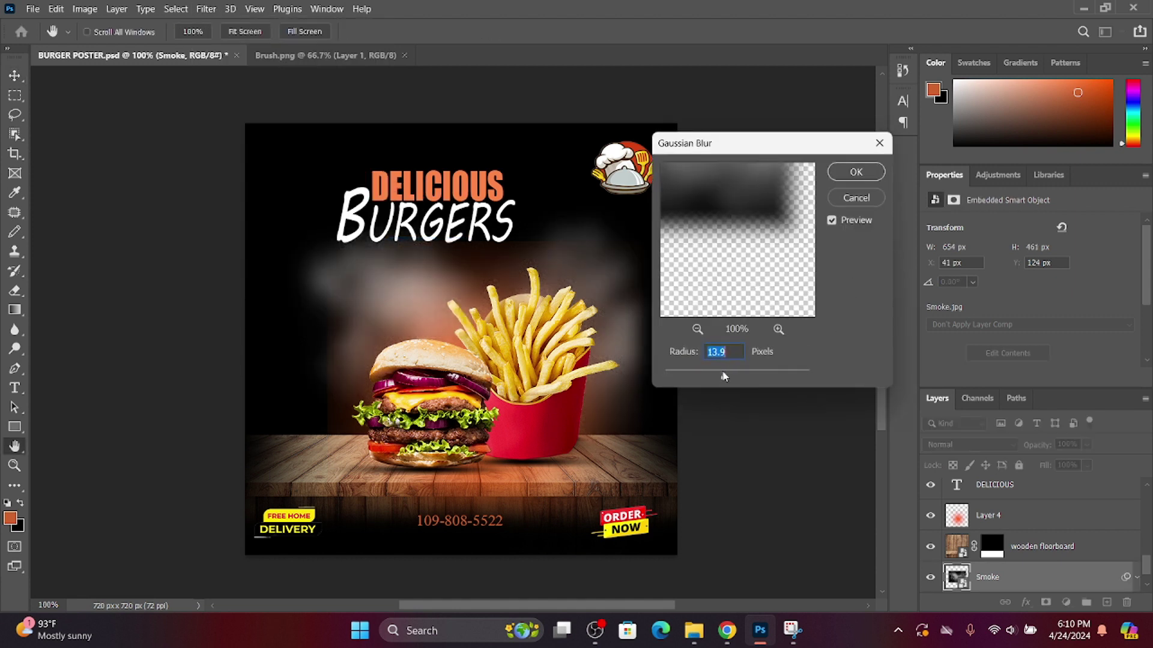
left_click_drag(724, 378, 699, 378)
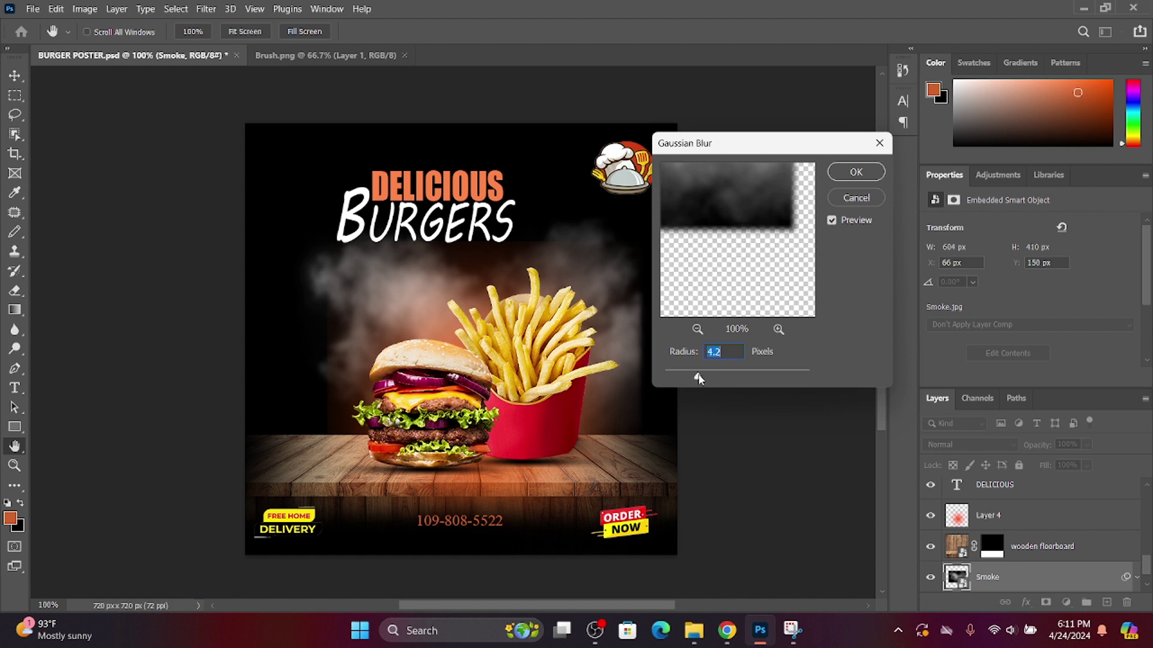
left_click(861, 174)
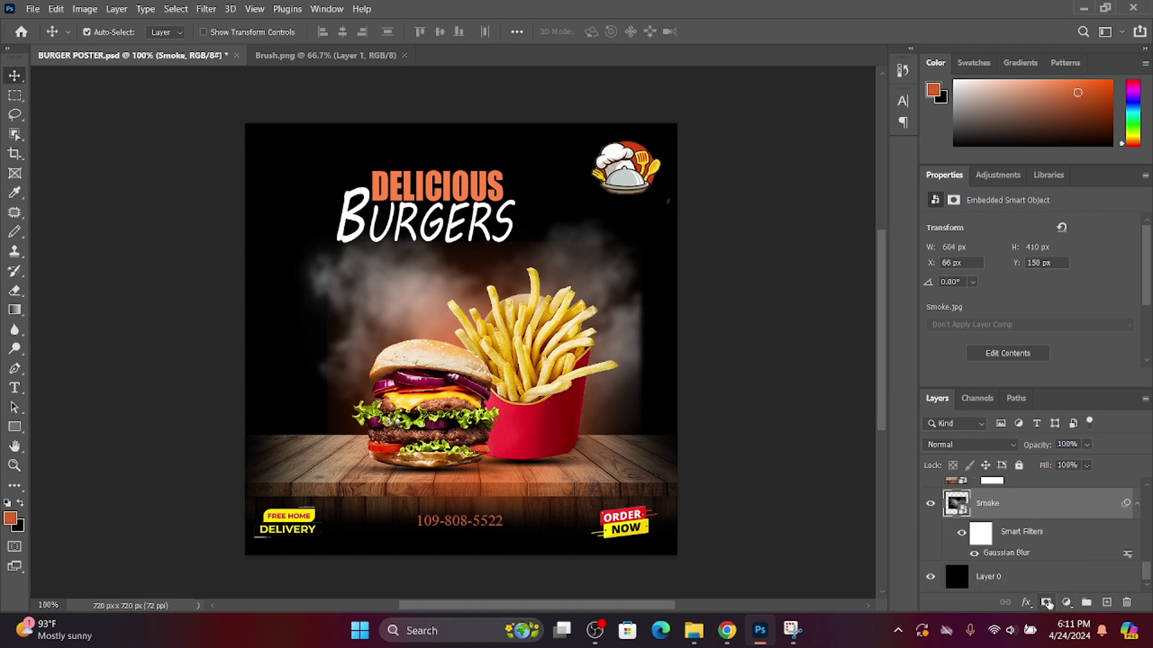
Mask the smoke and paint it out on the poster's left side with a 120 px soft brush
left_click(1045, 602)
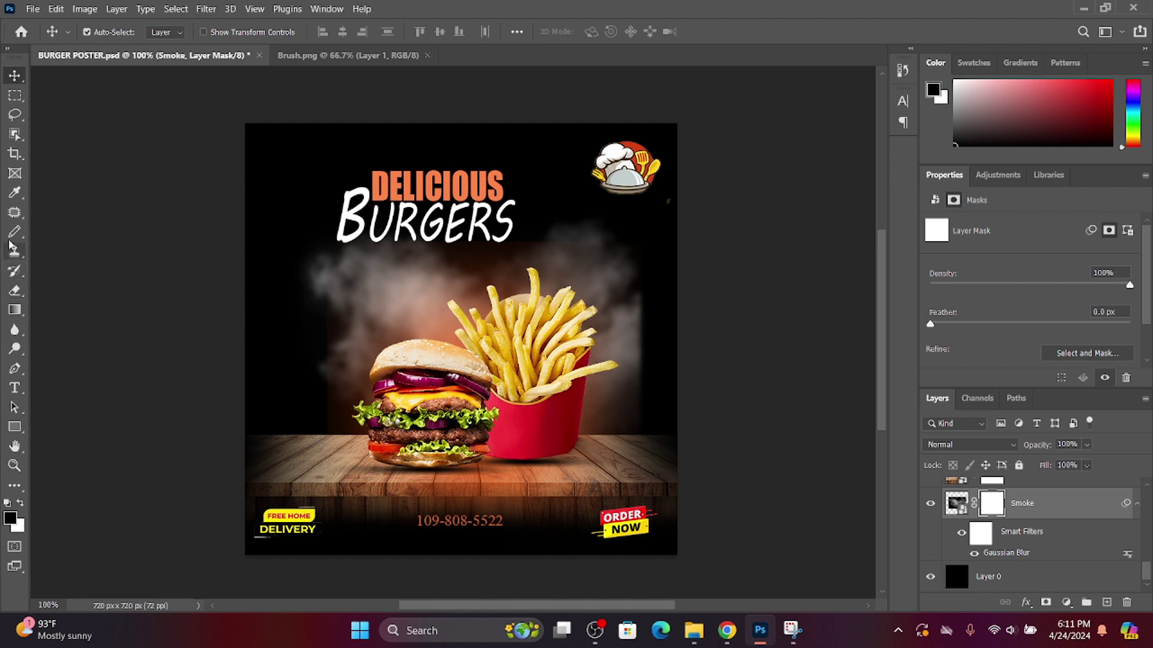
left_click(18, 236)
right_click(21, 238)
left_click(66, 230)
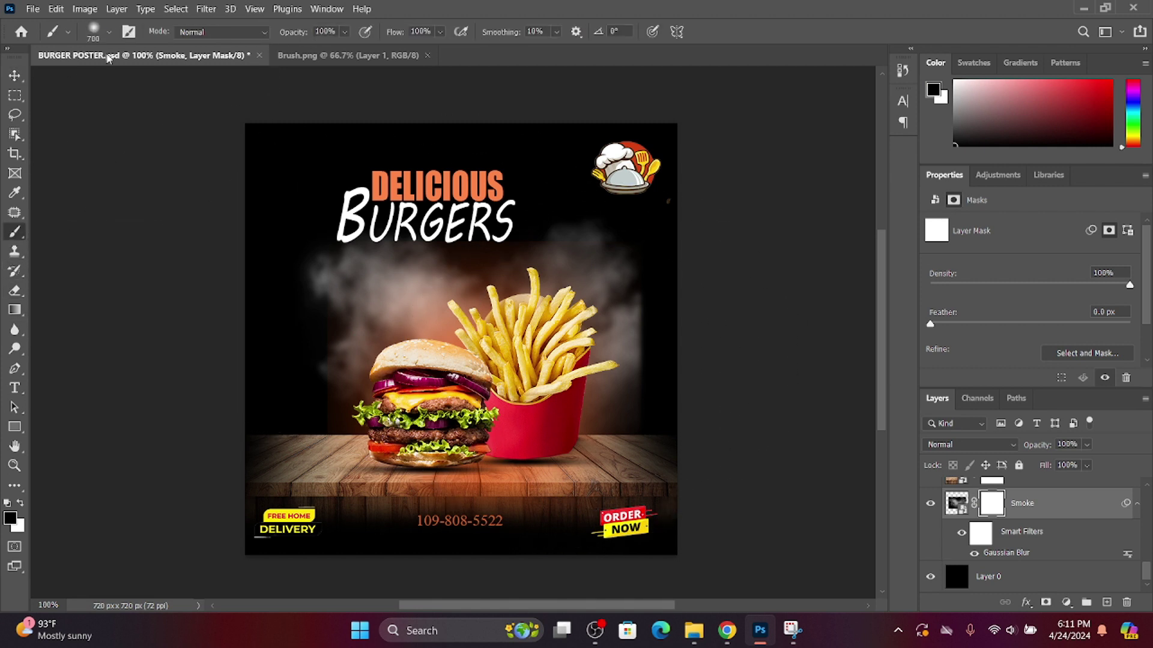
left_click(103, 36)
left_click_drag(170, 80, 138, 79)
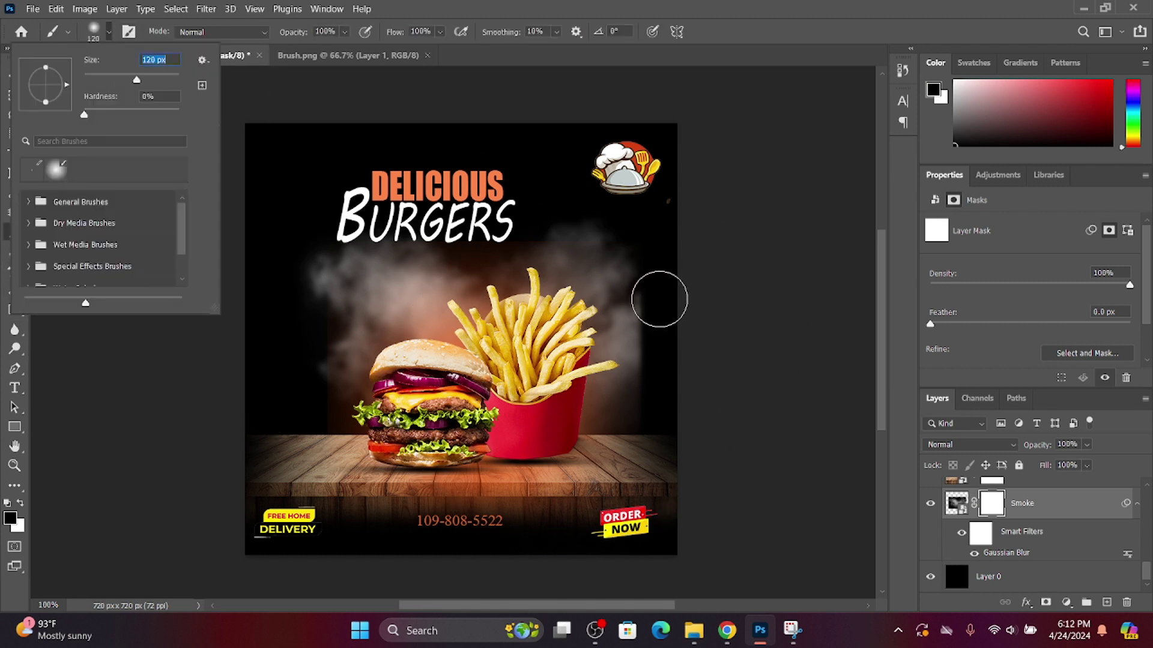
left_click(657, 328)
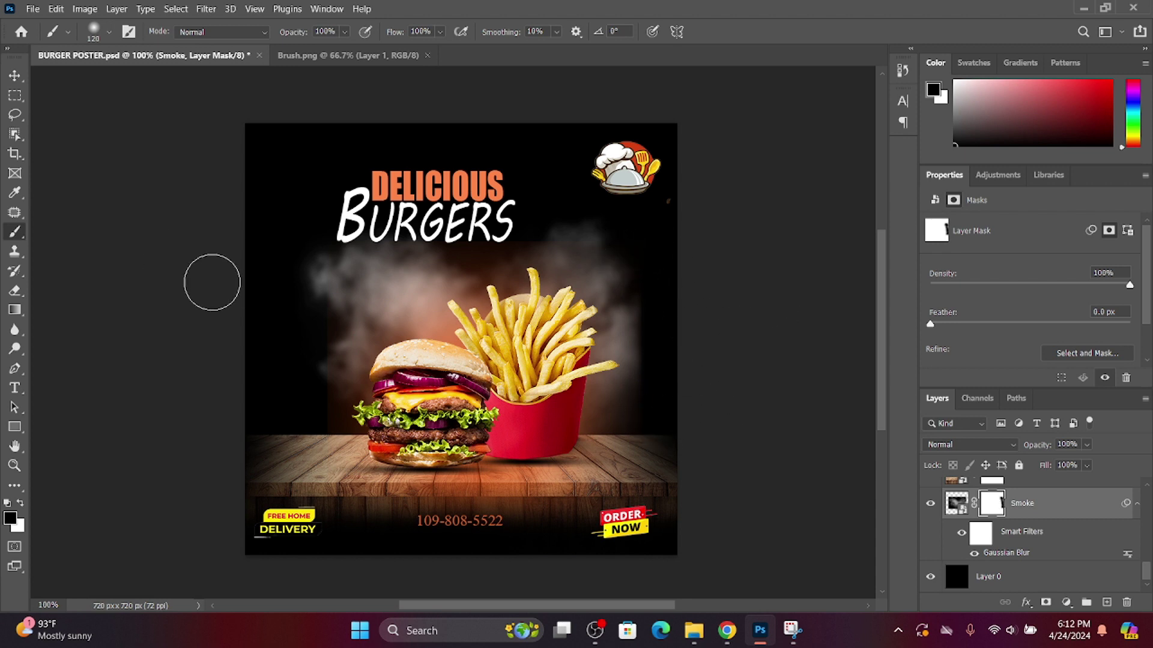
mouse_move(286, 275)
left_mouse_down()
mouse_move(294, 267)
mouse_move(282, 369)
left_mouse_up()
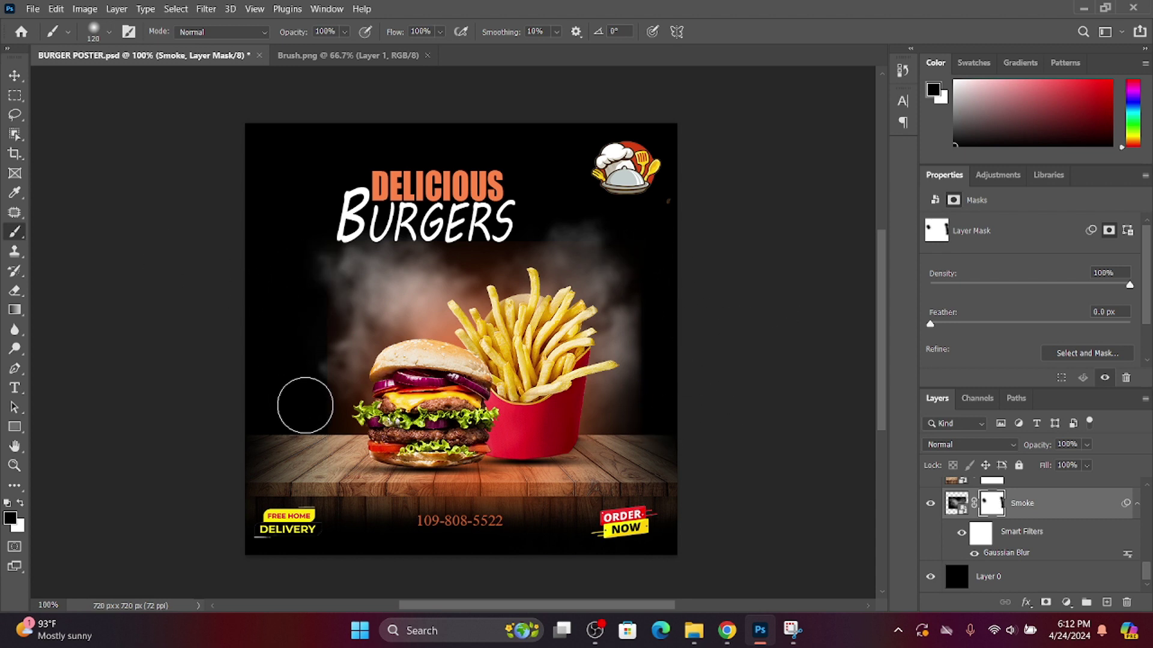
Move the smoke down and slightly right behind the burger and fries
left_click(14, 76)
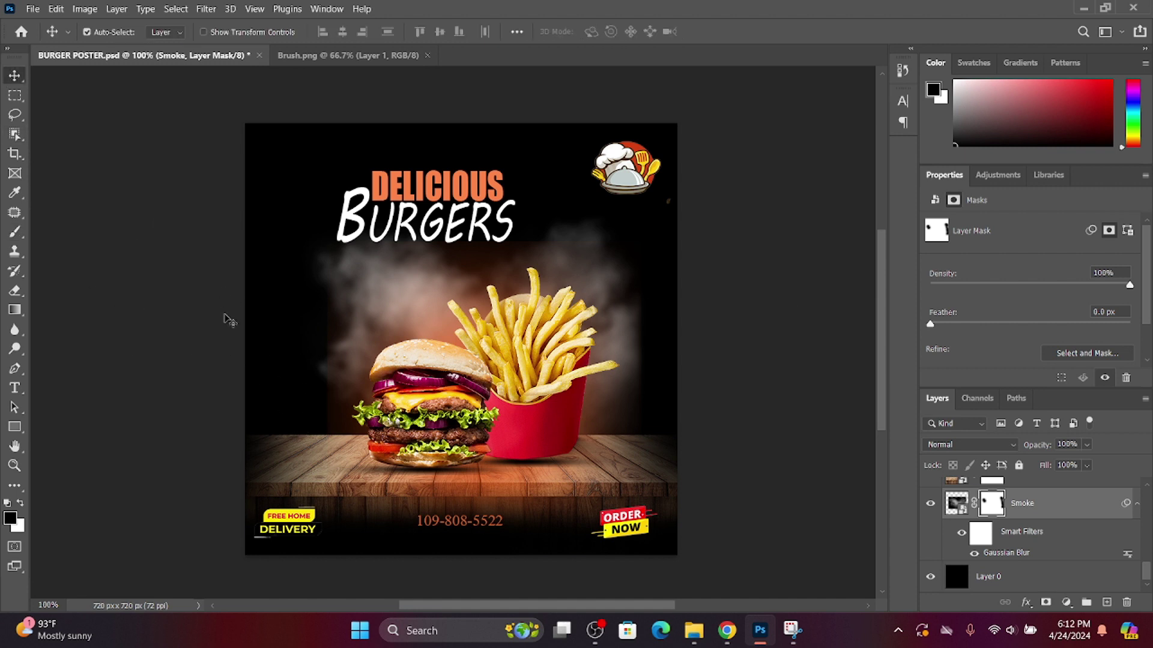
key("ctrl")
key("ctrl+t")
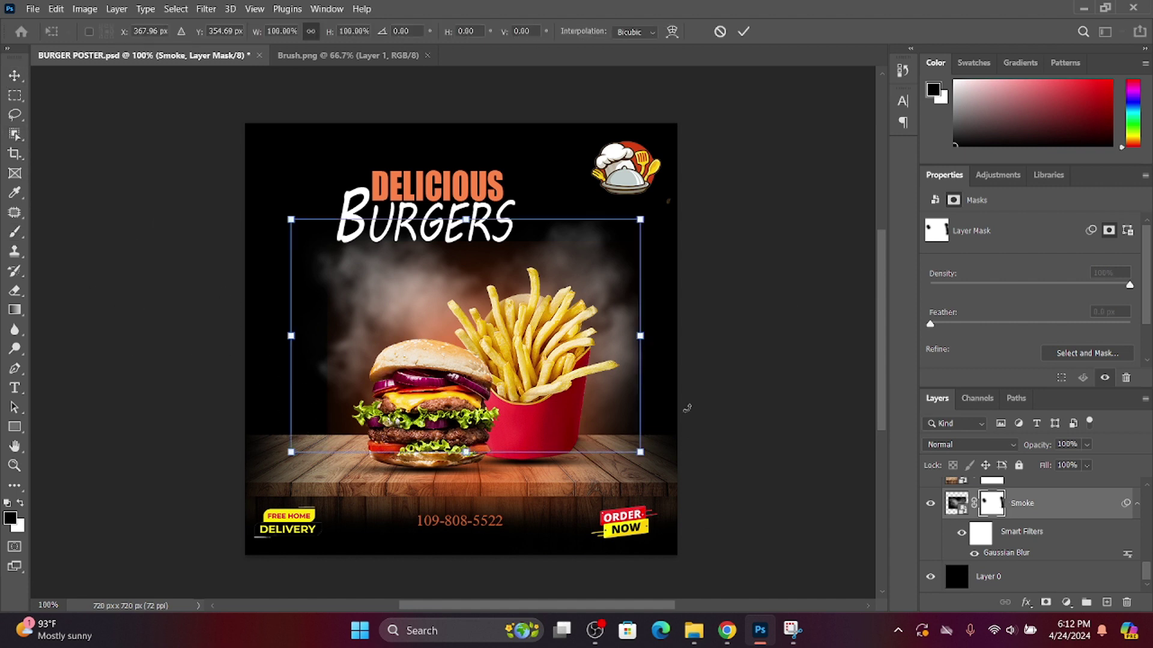
left_click_drag(592, 328, 593, 364)
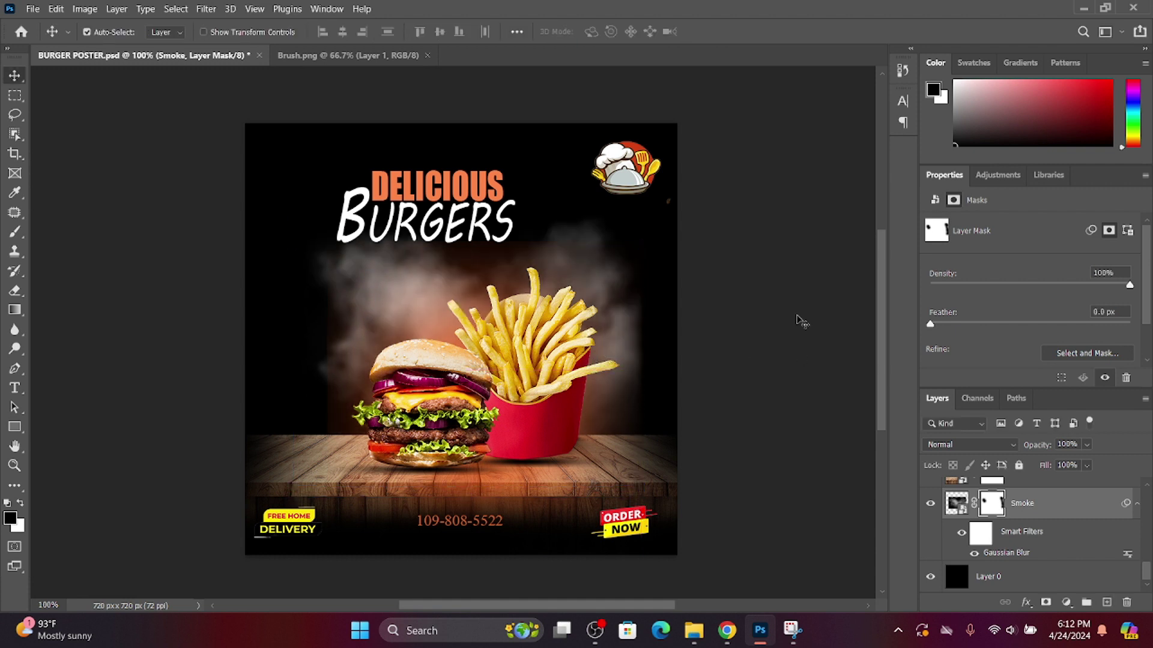
left_click_drag(553, 314, 565, 348)
key("Return")
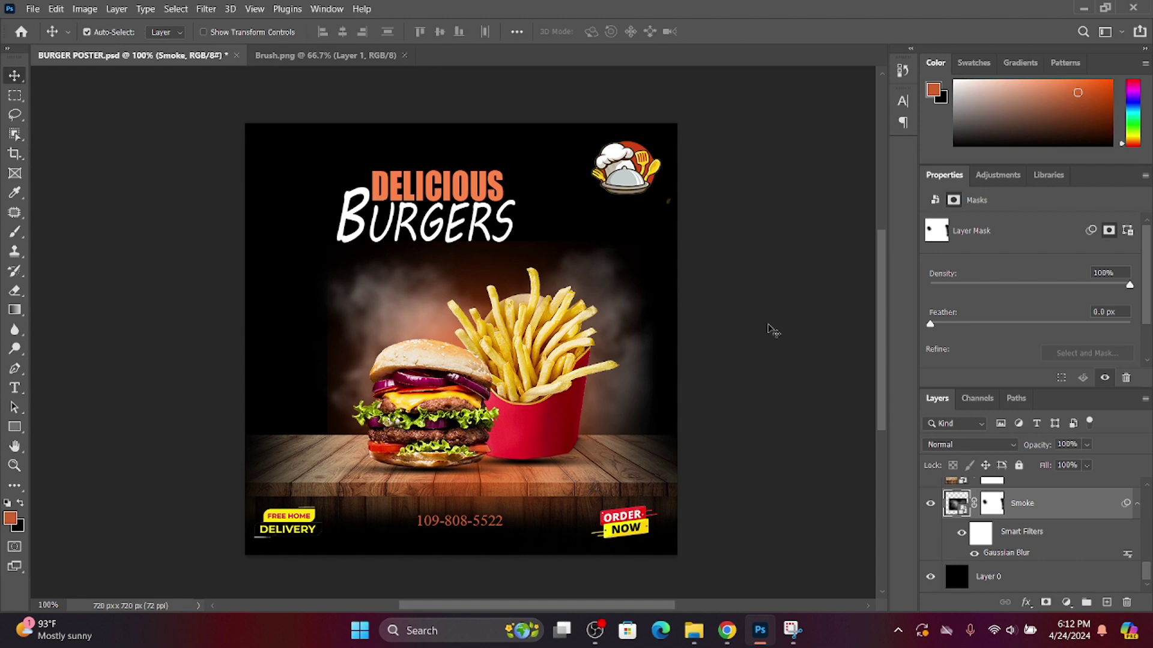
left_click(1017, 499)
right_click(1018, 499)
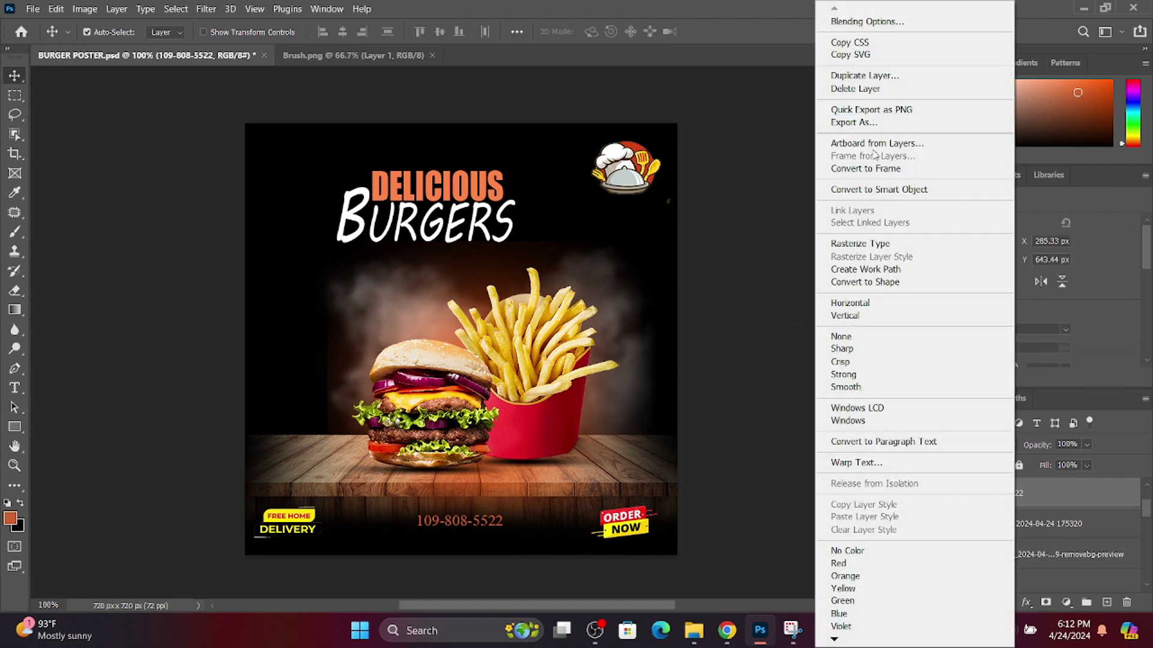
left_click(880, 75)
left_click(734, 180)
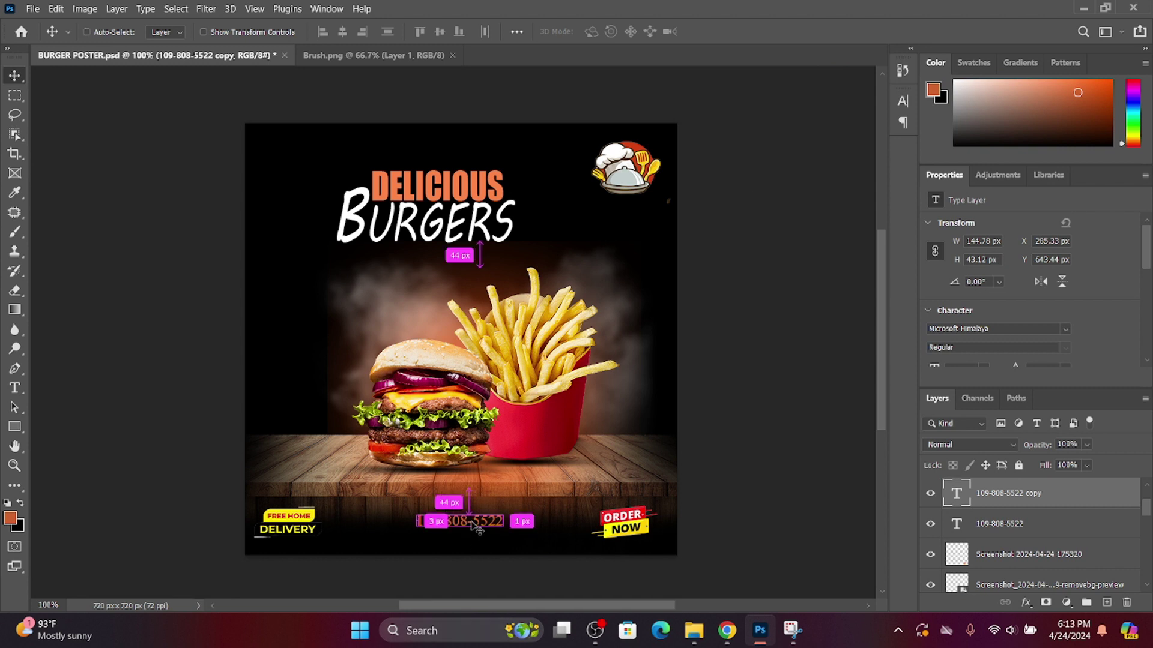
key("ctrl+t")
left_click_drag(470, 525, 472, 542)
key("Return")
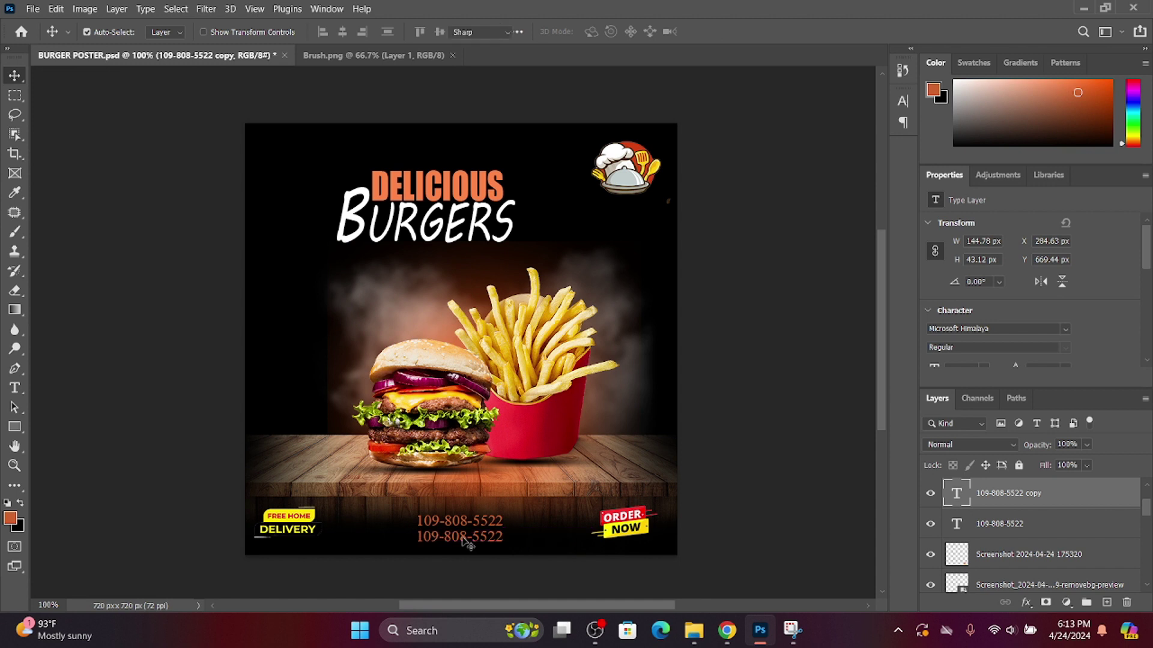
double_click(460, 534)
type("ww.")
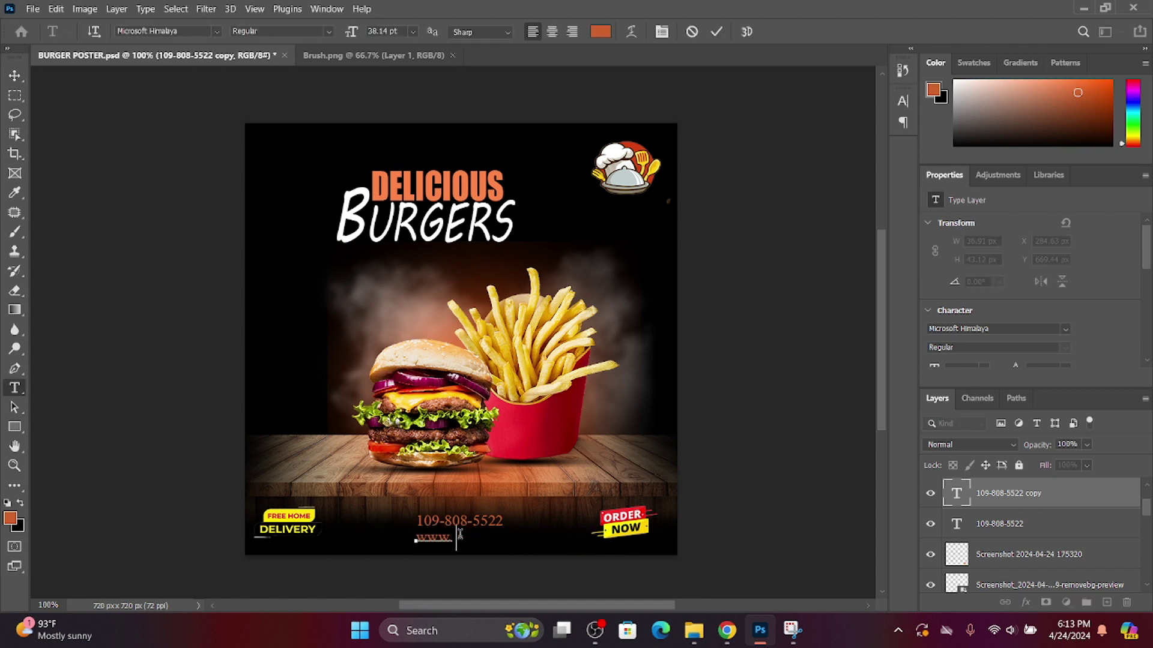
type("burger.com")
key("ctrl+a")
left_click(601, 31)
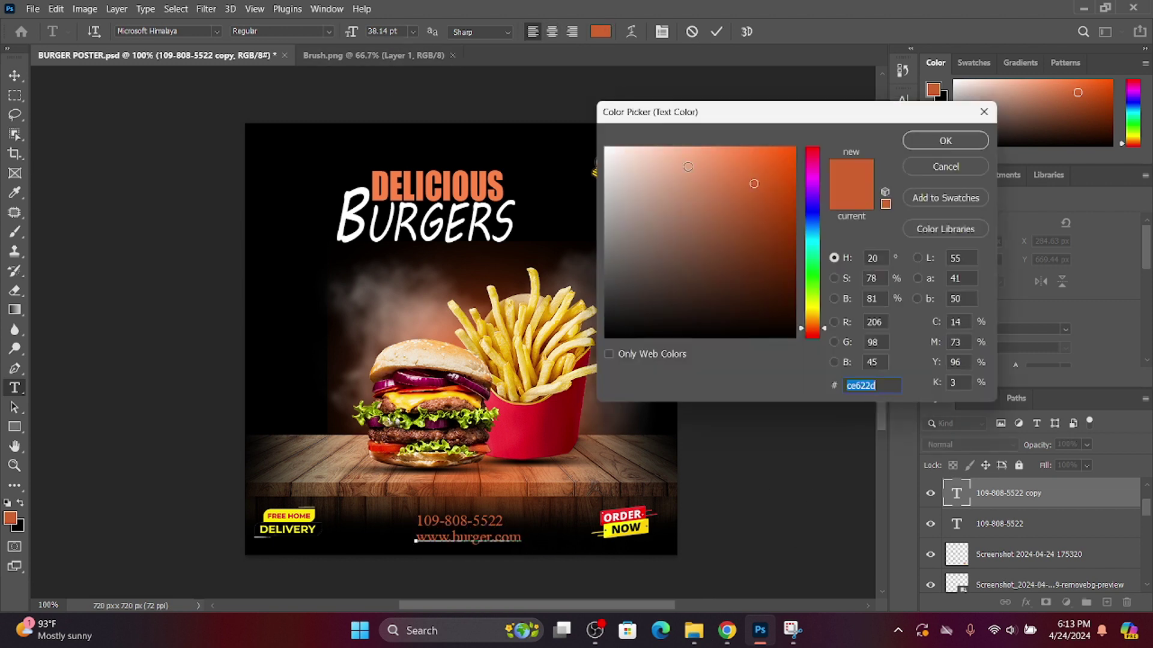
type("ffffff")
left_click(951, 143)
key("ctrl+Return")
key("v")
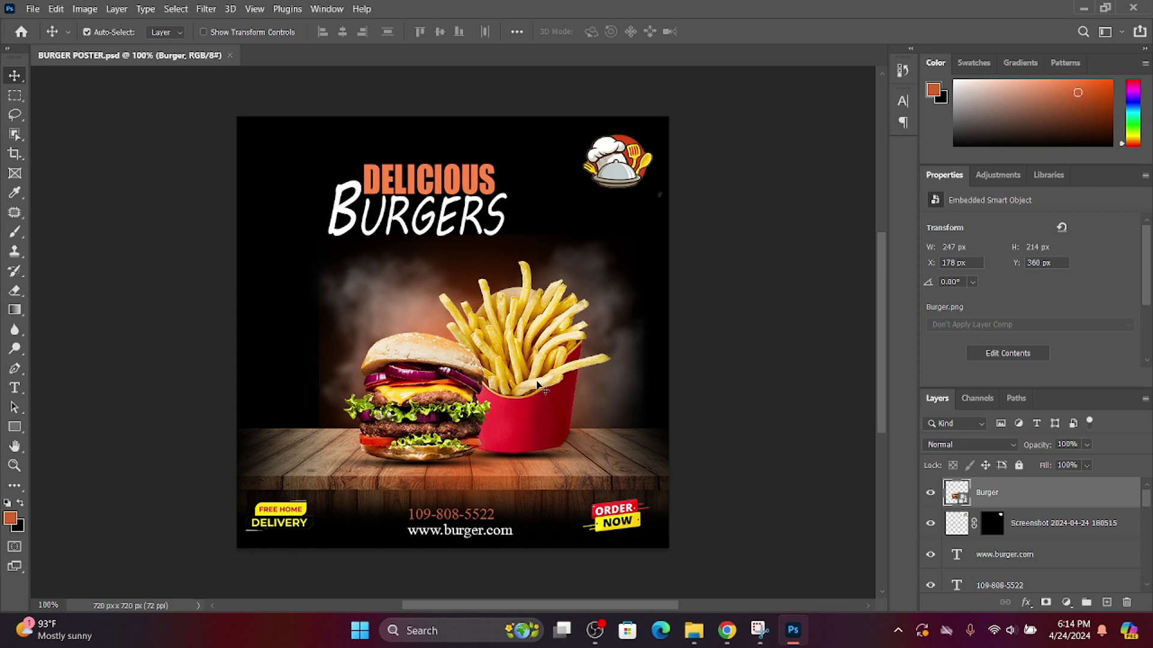
left_click(468, 534)
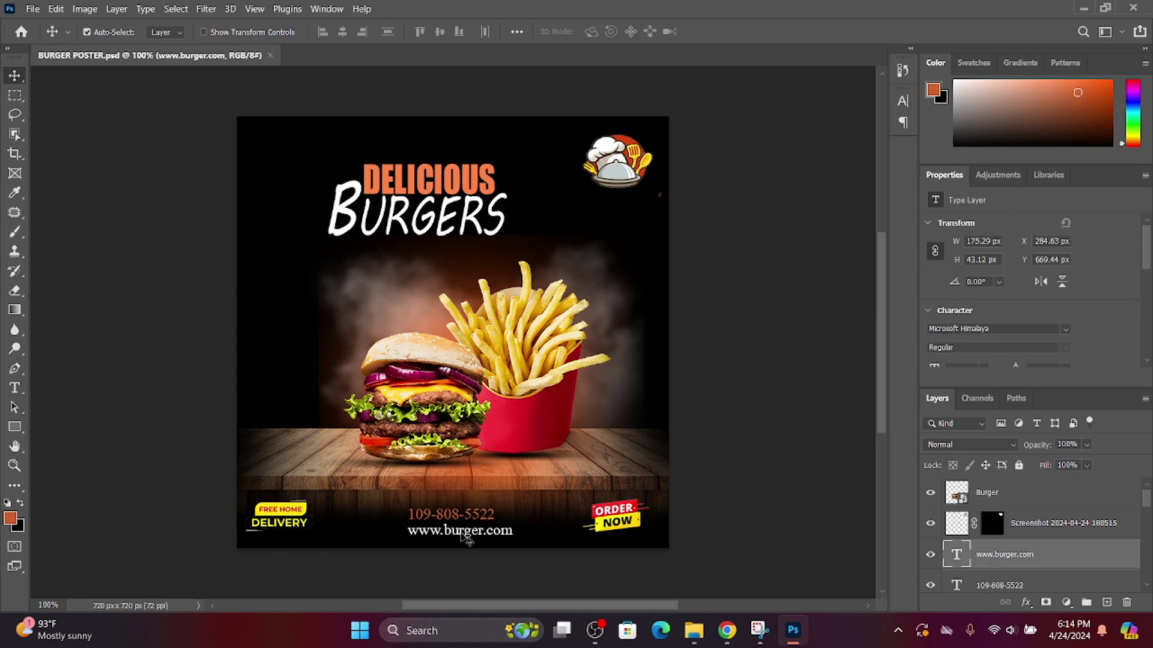
key("ctrl+t")
mouse_move(463, 536)
left_mouse_down()
mouse_move(449, 532)
mouse_move(509, 521)
left_mouse_up()
scroll(451, 535, "up", 5)
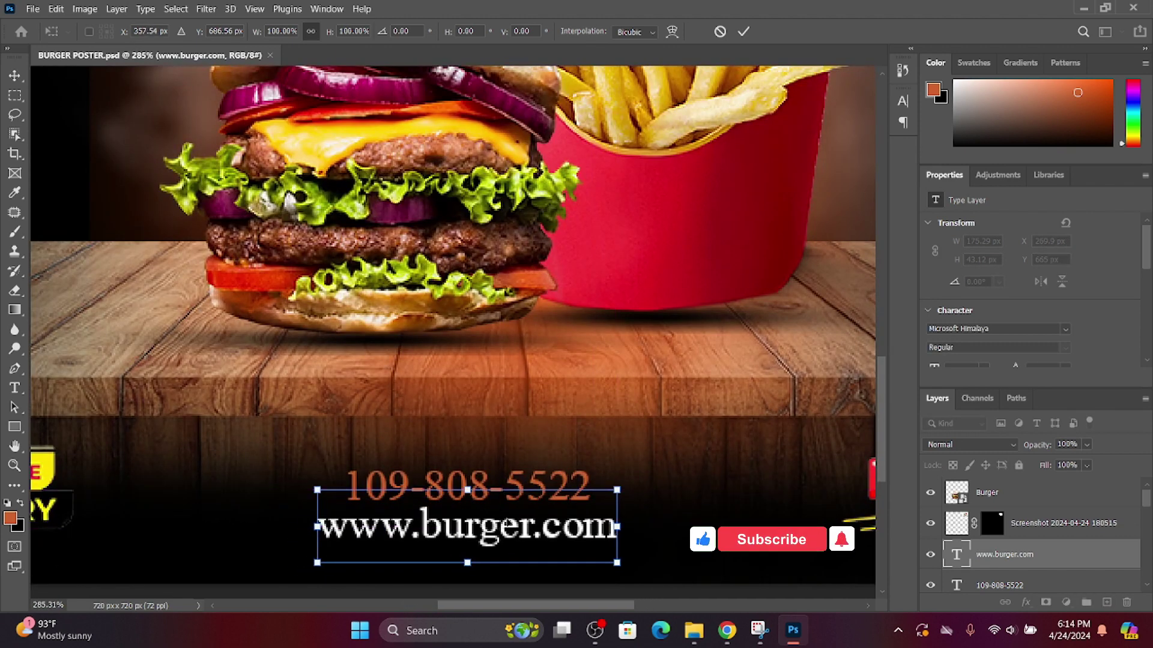
scroll(509, 521, "right", 2)
scroll(513, 520, "down", 5)
key("Return")
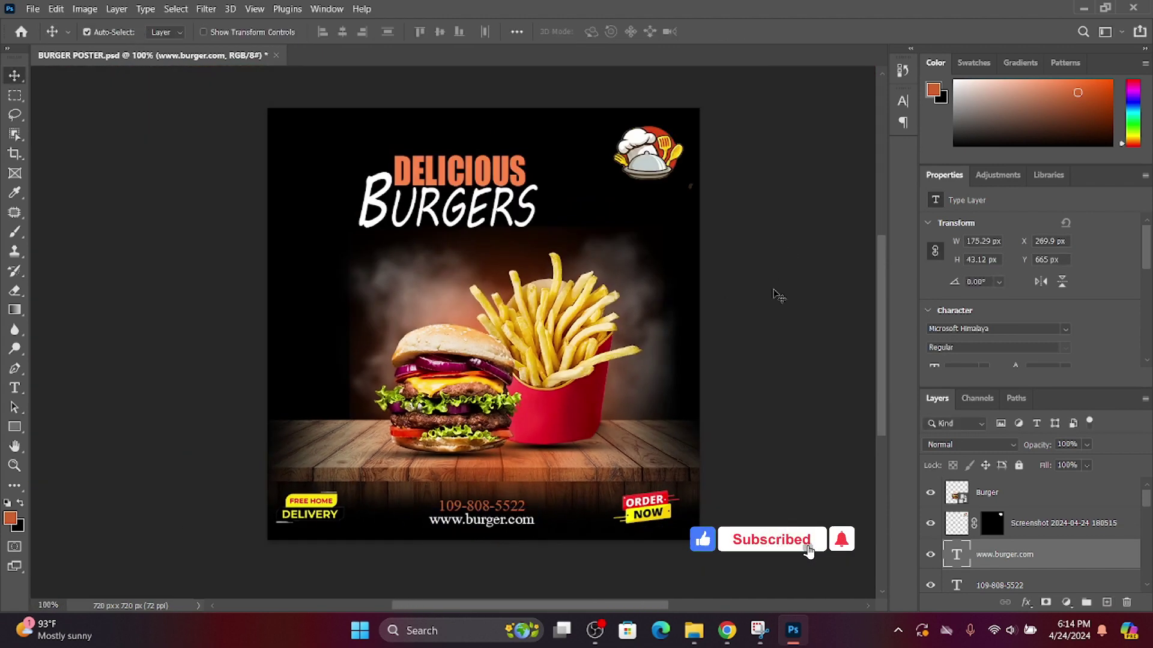
scroll(500, 501, "up", 5)
key("ctrl+t")
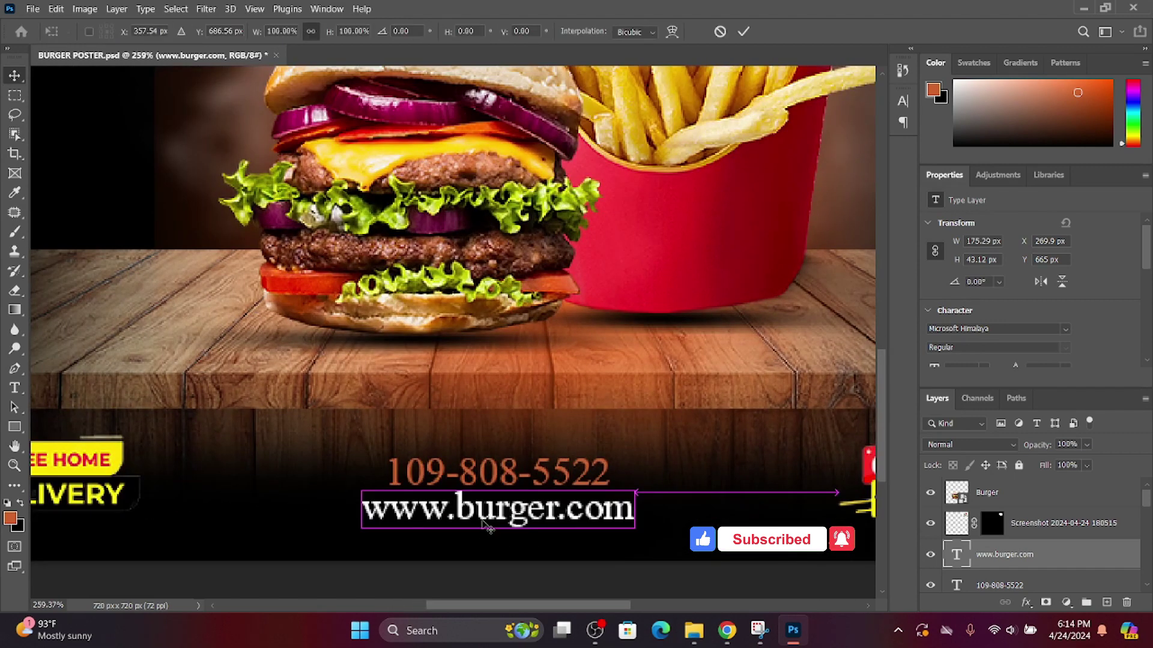
left_click_drag(483, 517, 484, 524)
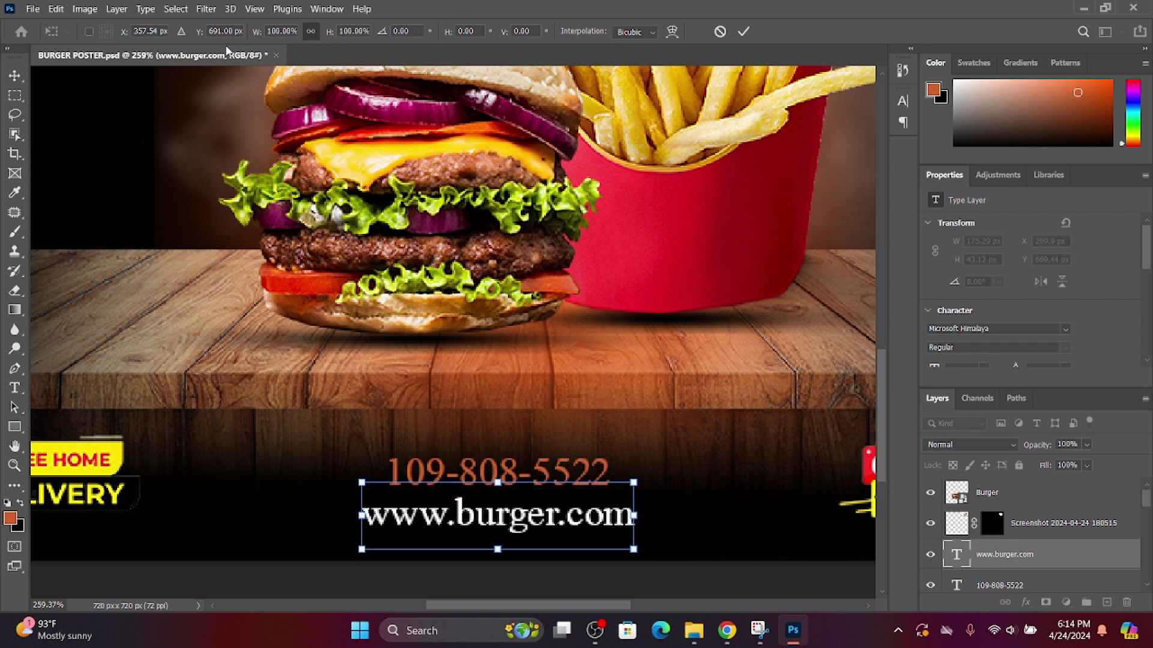
double_click(474, 515)
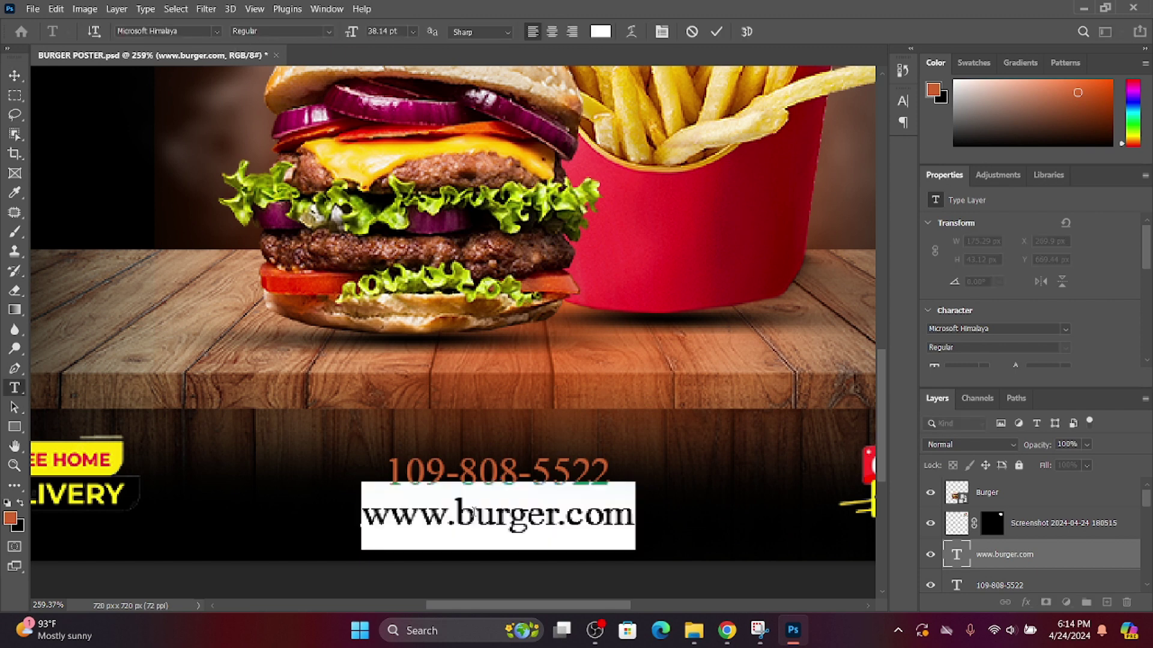
left_click(413, 32)
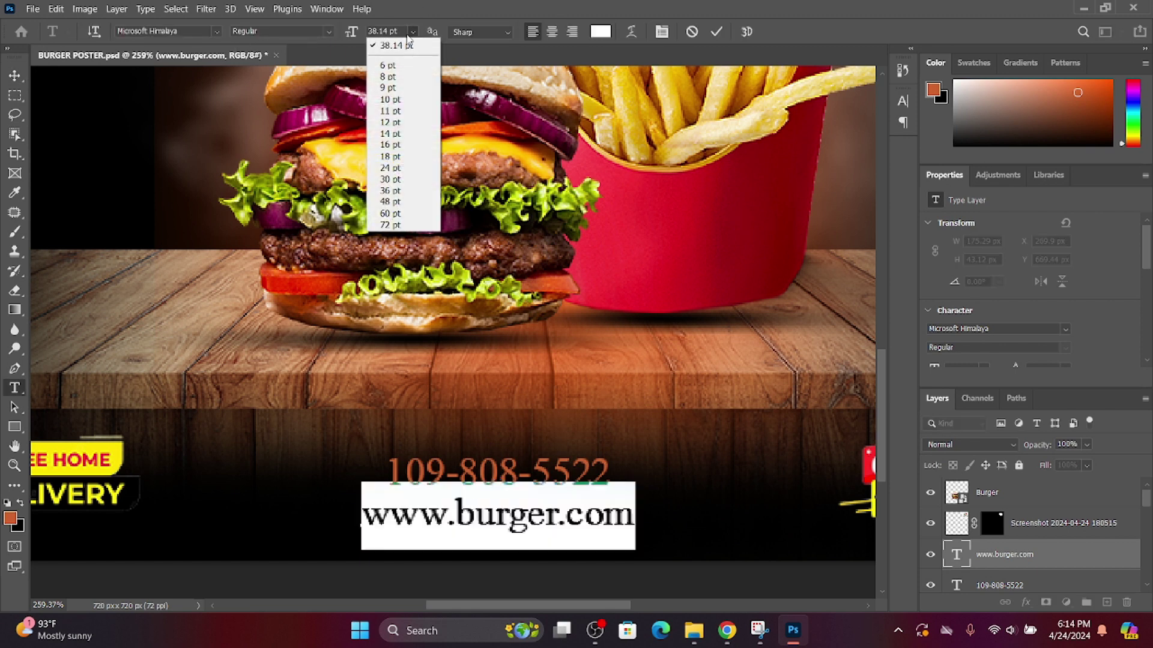
left_click(407, 37)
type("33")
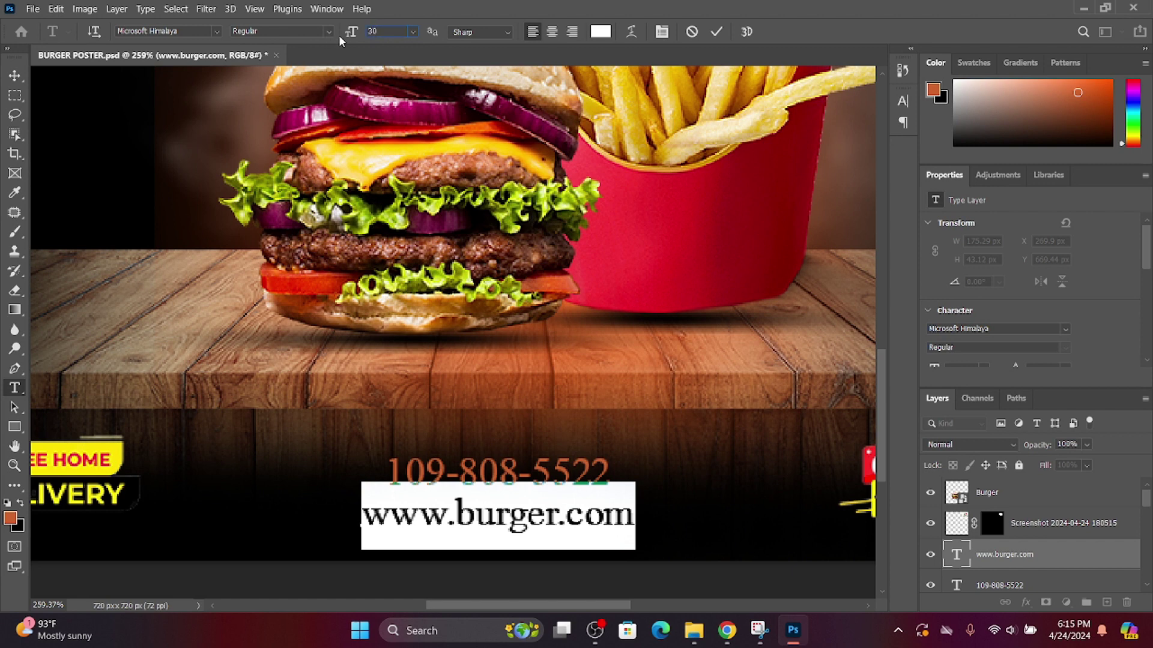
key("Return")
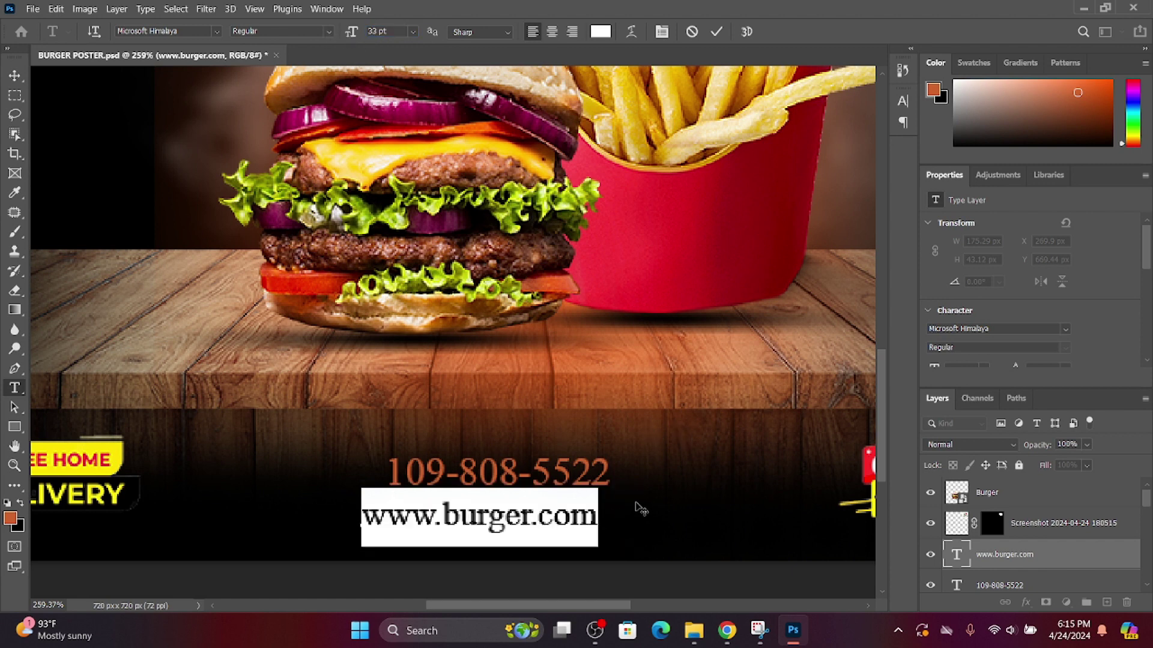
key("ctrl+t")
key("ctrl+t")
key("Right")
key("ctrl+Return")
Centre the website line directly beneath the phone number
key("v")
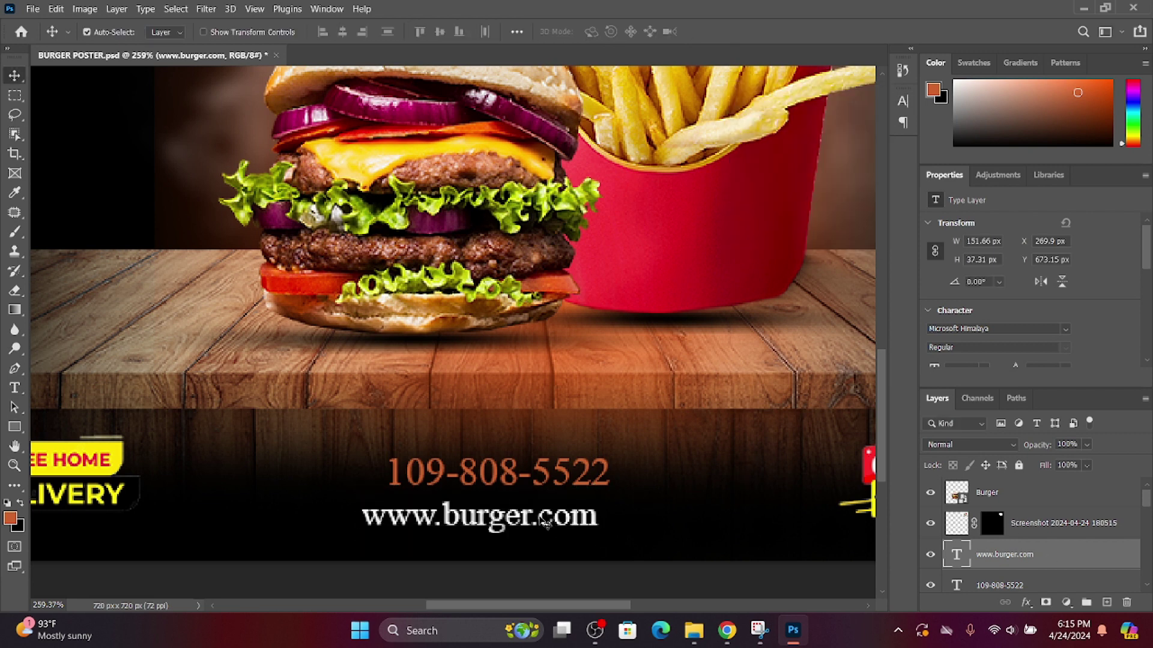
key("ctrl+t")
left_click_drag(531, 518, 546, 515)
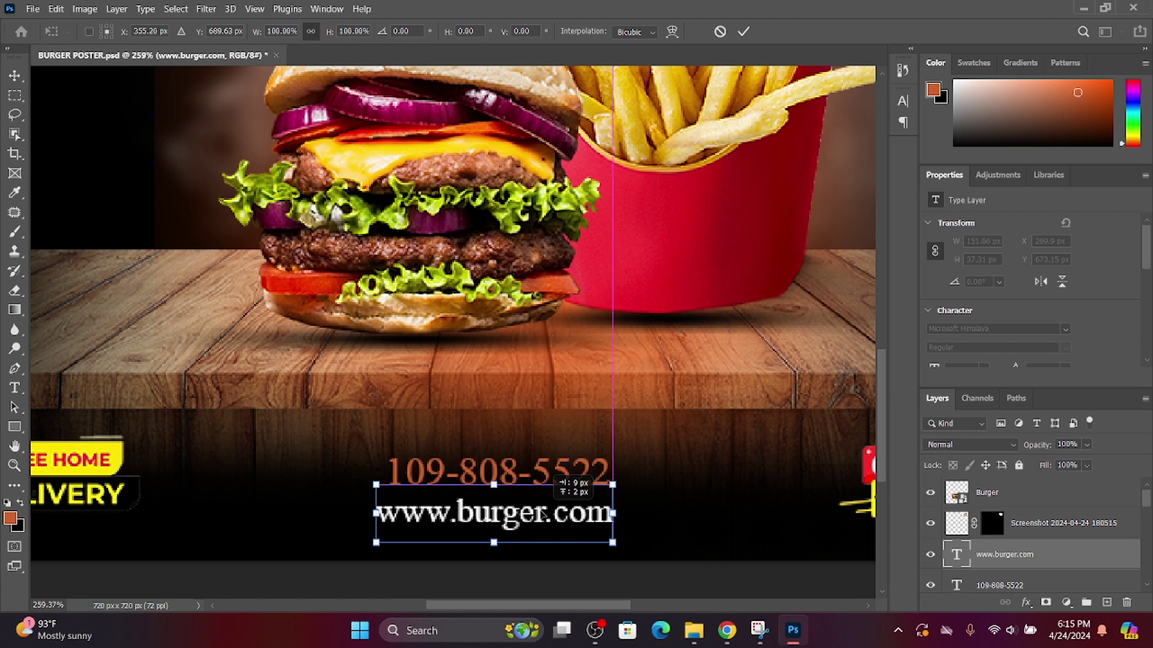
left_click_drag(545, 514, 545, 513)
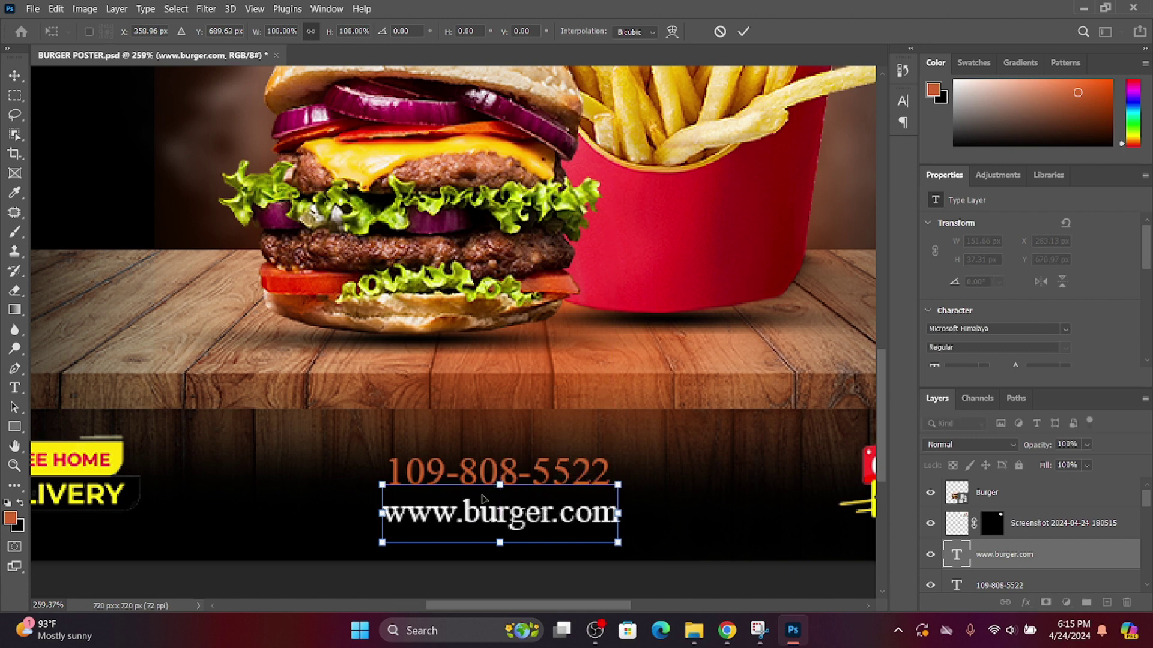
scroll(483, 498, "down", 3)
scroll(539, 528, "down", 2)
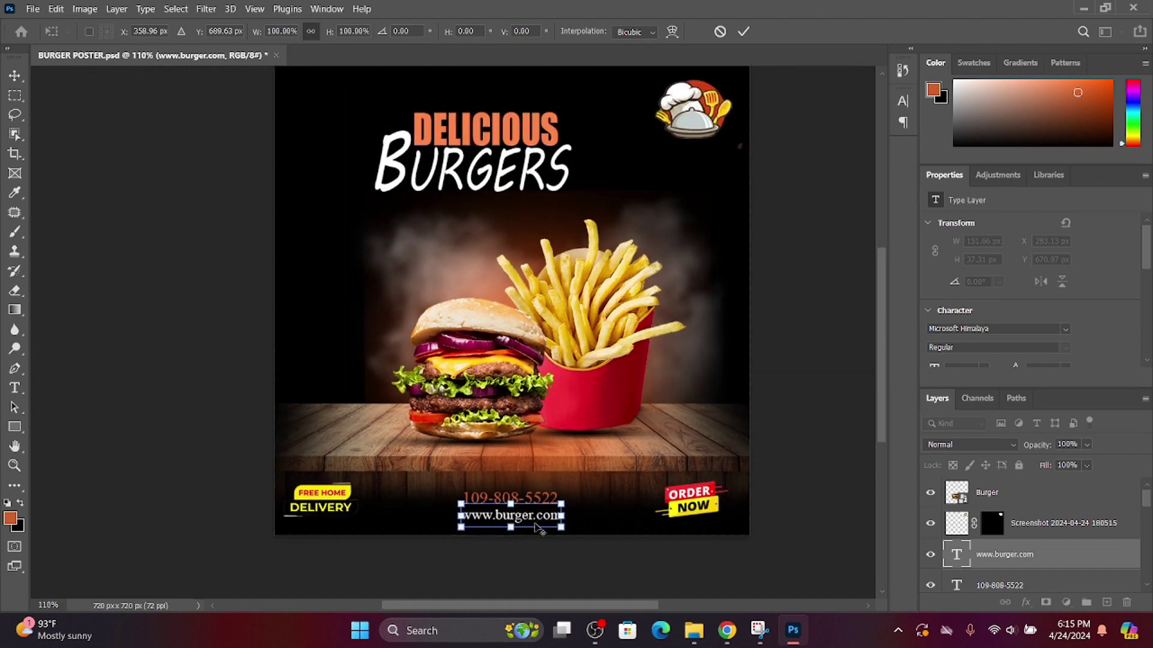
key("Return")
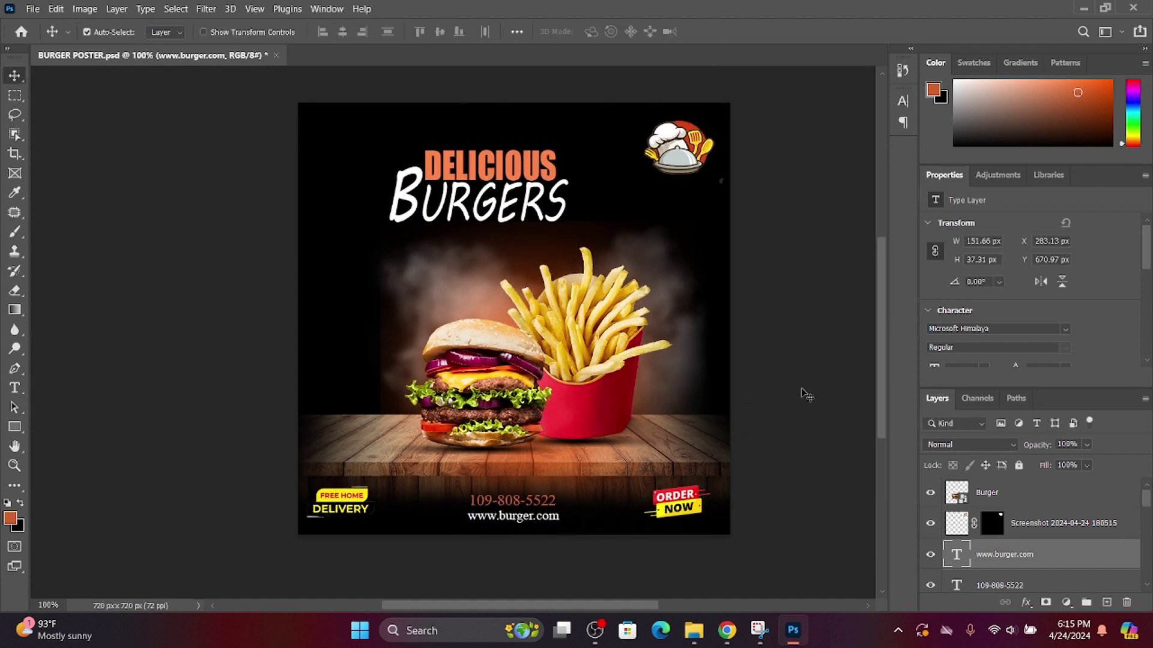
Shift the smoke layer slightly right and down behind the food
left_click(419, 272)
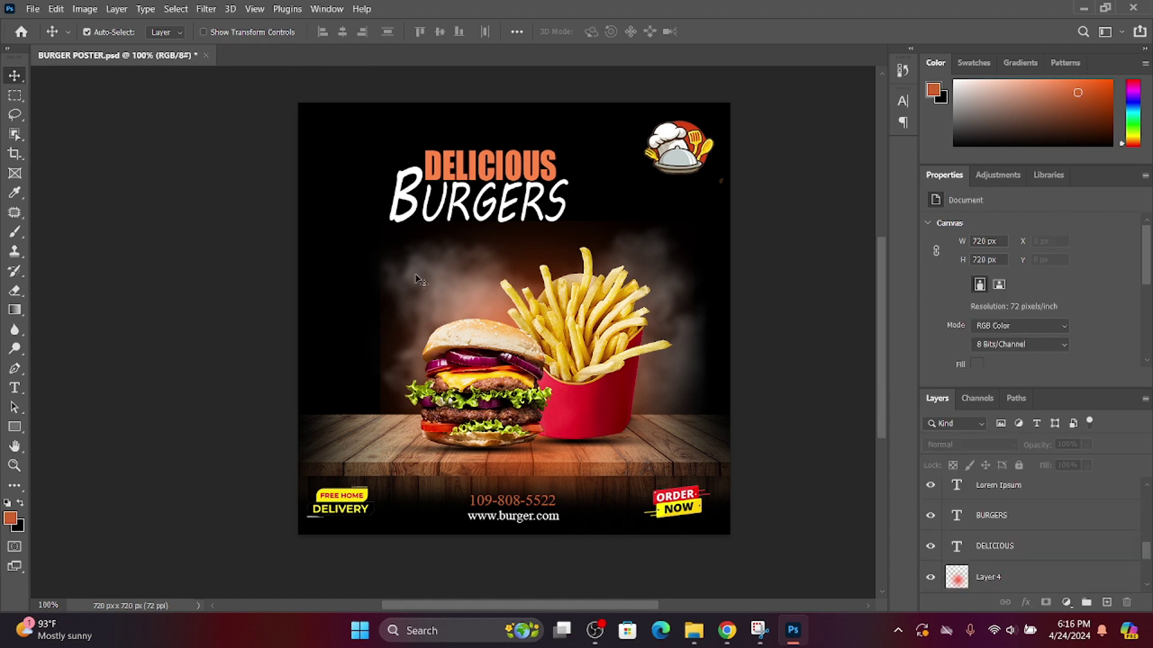
key("ctrl+t")
key("Return")
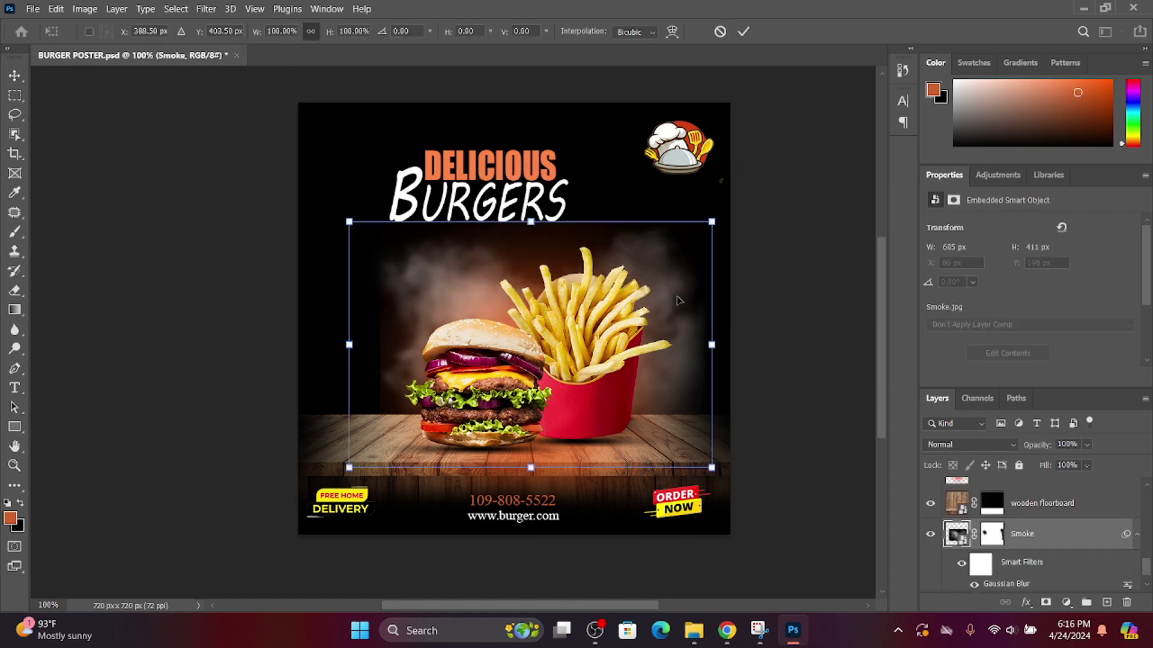
left_click_drag(656, 309, 662, 324)
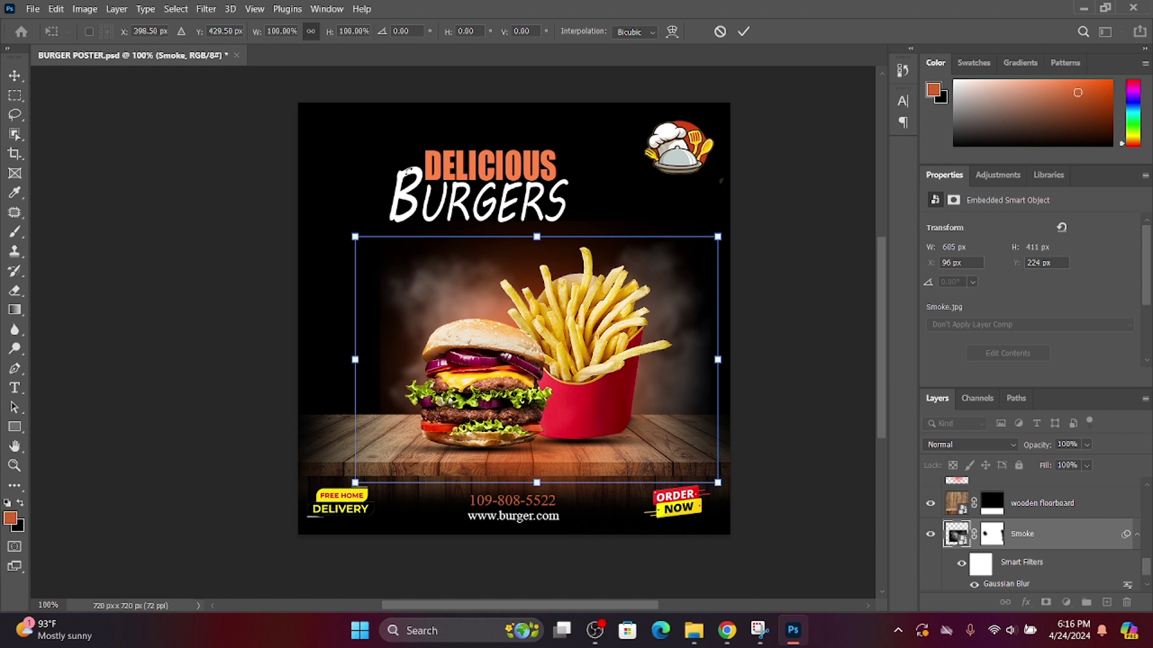
key("Return")
Lower the DELICIOUS BURGERS headline together toward the food
left_click(445, 204, "ctrl")
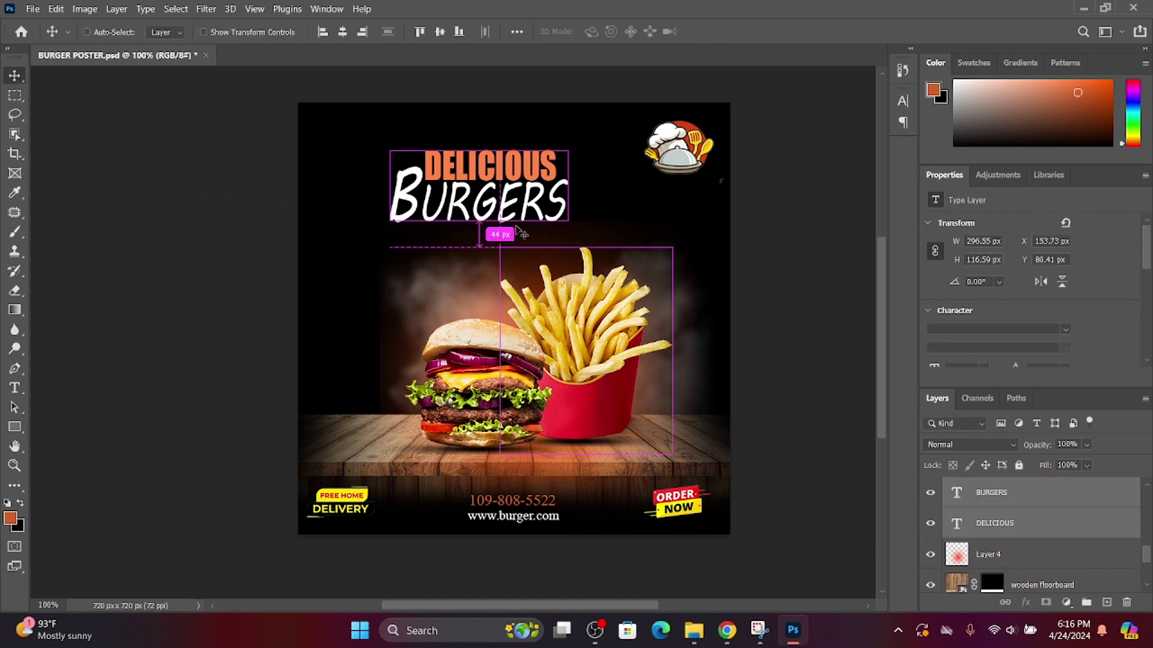
left_click_drag(516, 190, 516, 218)
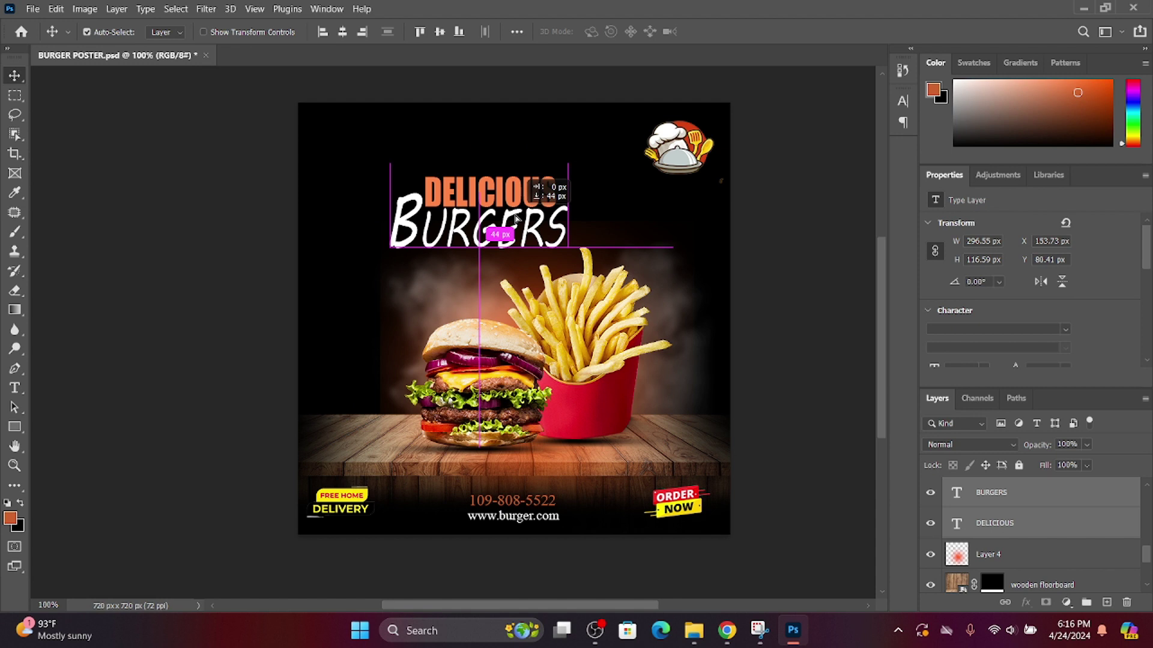
left_click_drag(516, 218, 512, 214)
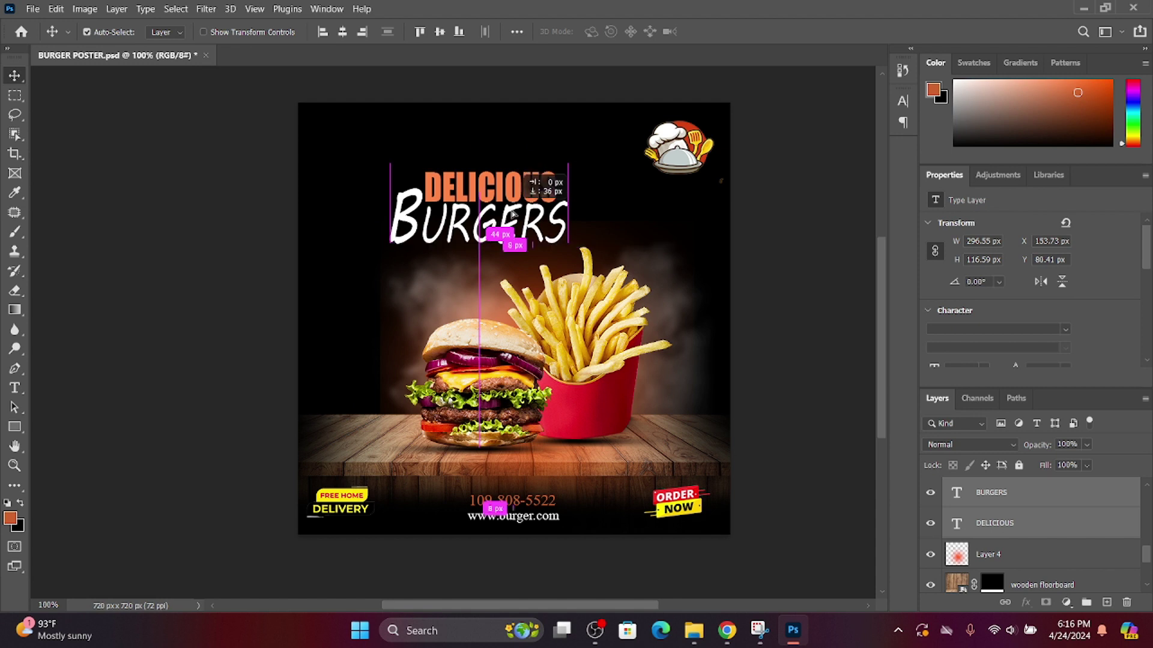